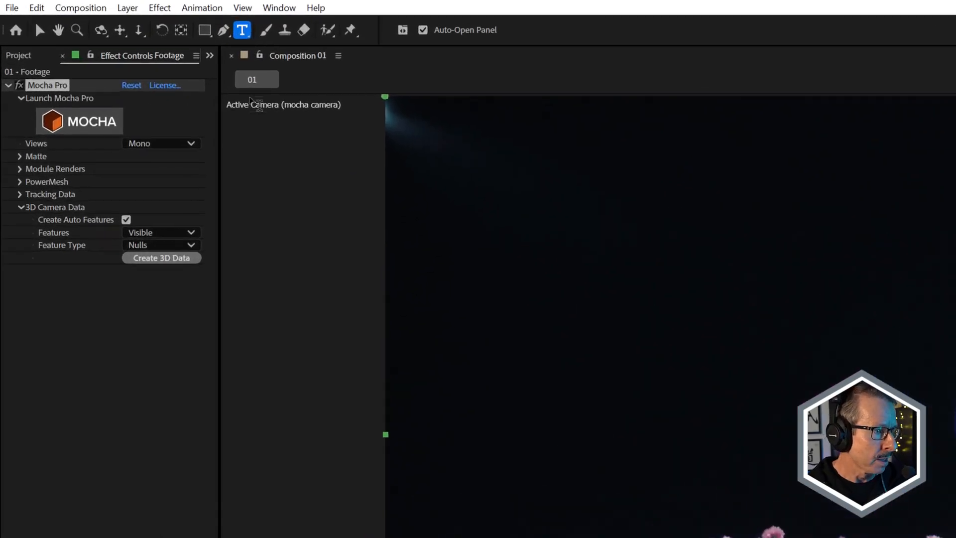
Launch Mocha Pro from the Footage layer's effect and review the existing mask around the guitarist across the shot.
left_click(87, 121)
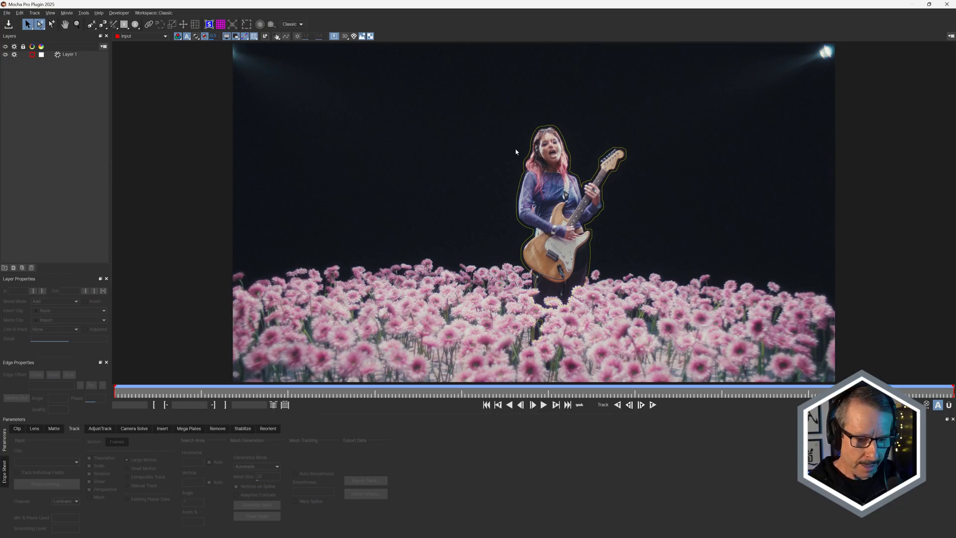
left_click_drag(116, 393, 338, 378)
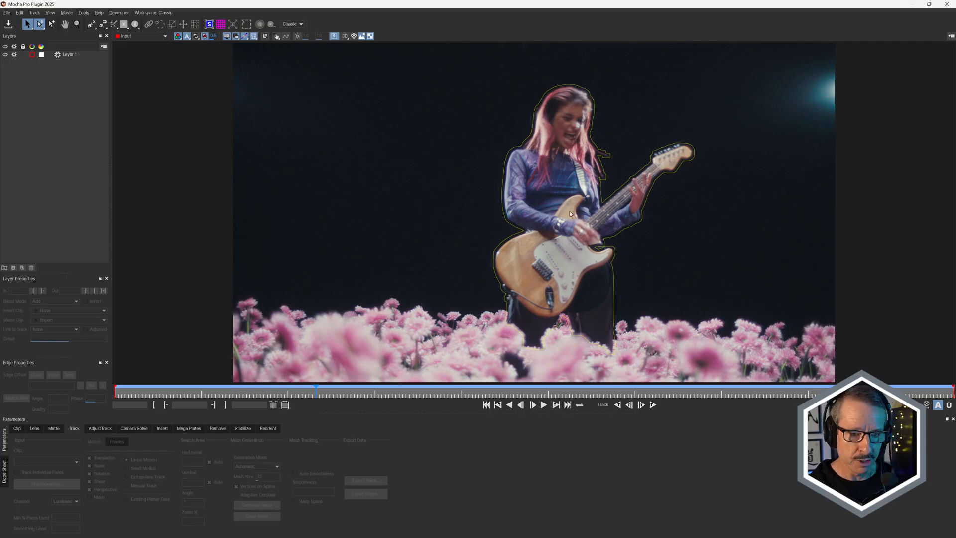
Hide Layer 1 and mask the guitarist and her guitar with the Object Brush, converting the selection into a new layer.
left_click(6, 55)
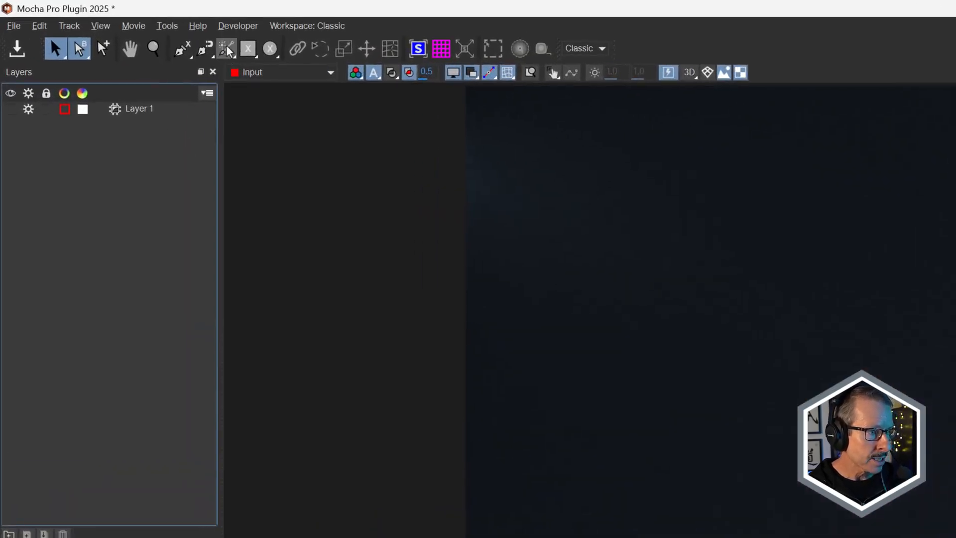
left_click(228, 49)
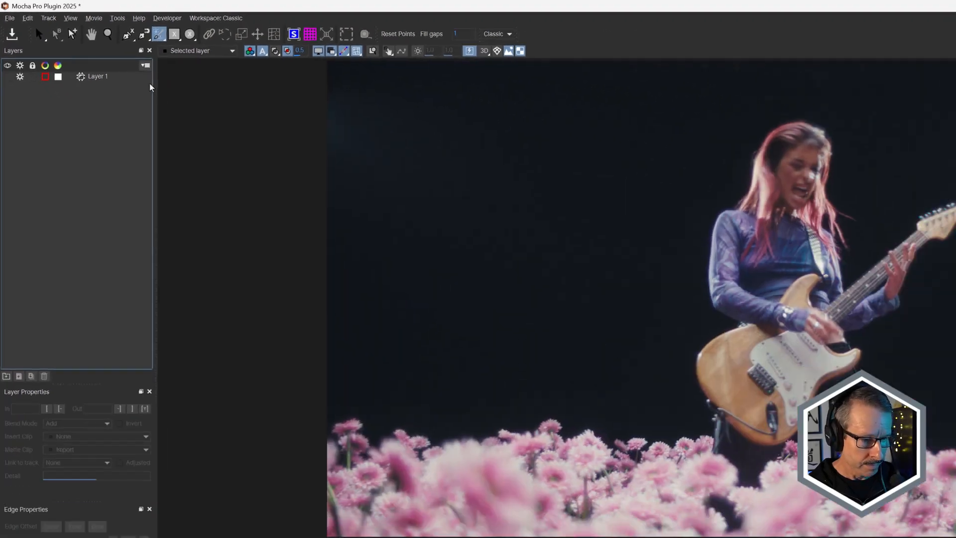
left_click(795, 174)
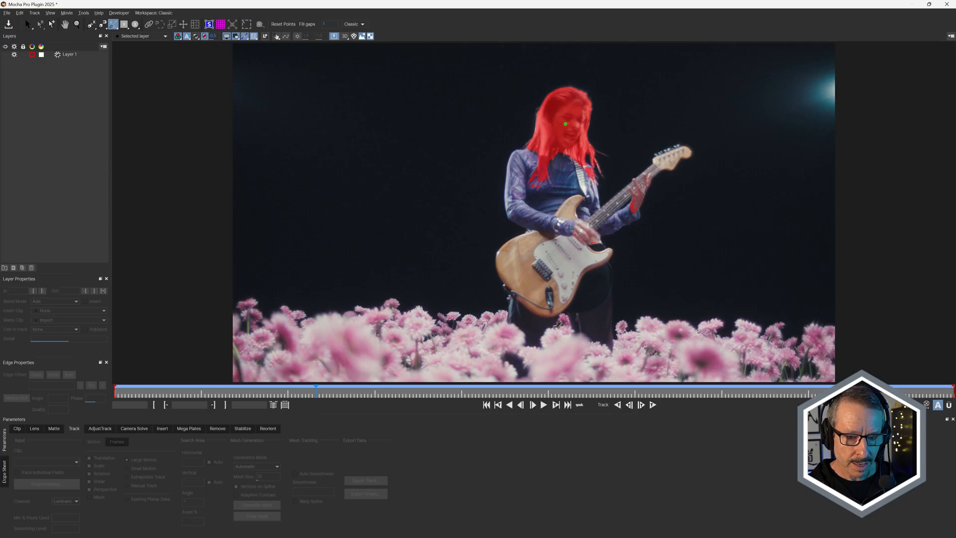
left_click(564, 224)
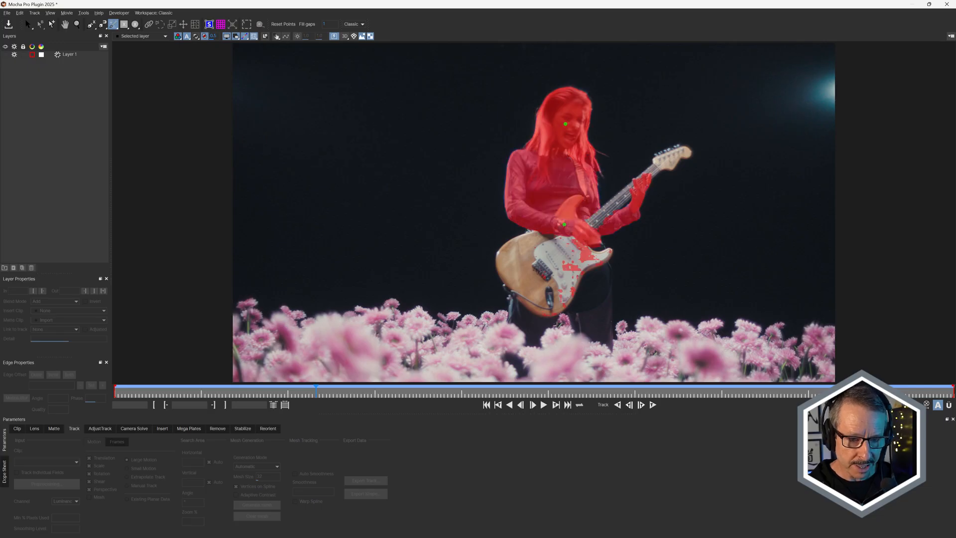
left_click(538, 270)
left_click(594, 308)
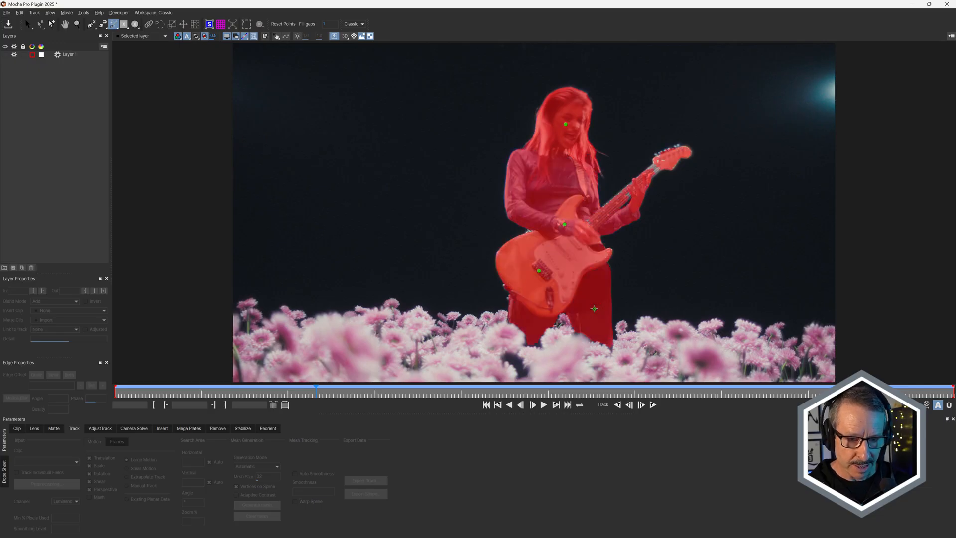
left_click(654, 170)
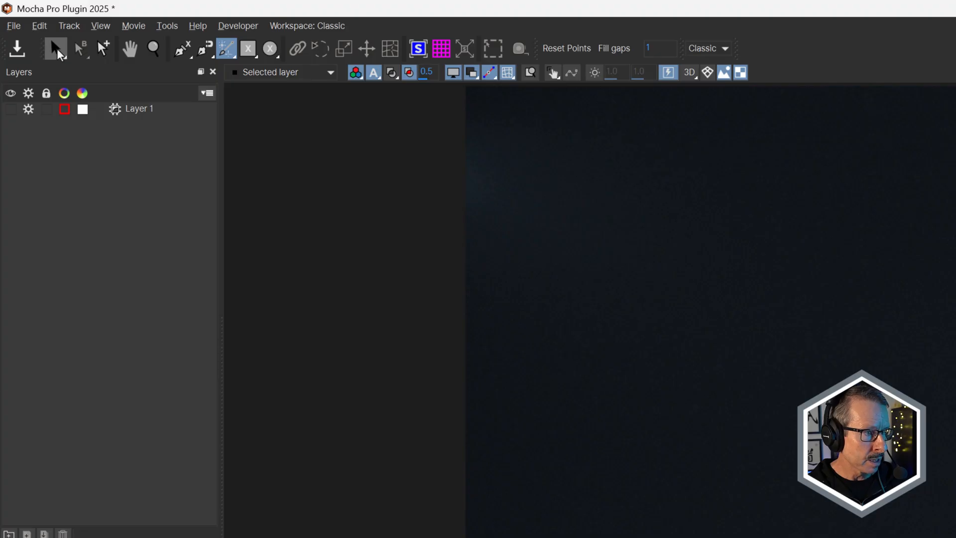
left_click(58, 49)
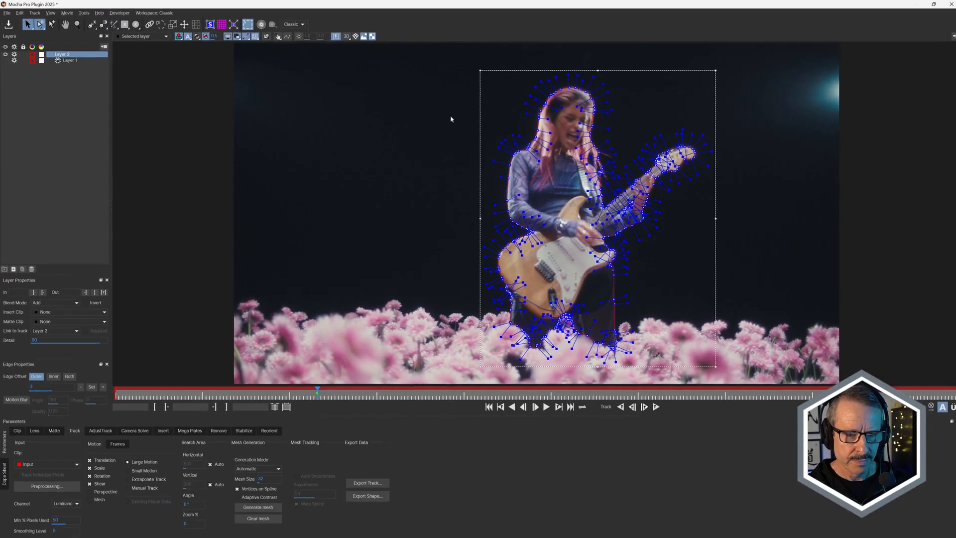
Hide the spline tangents, enable Generate Object Matte for the new layer, and set Dilate Matte to 10.
left_click(244, 38)
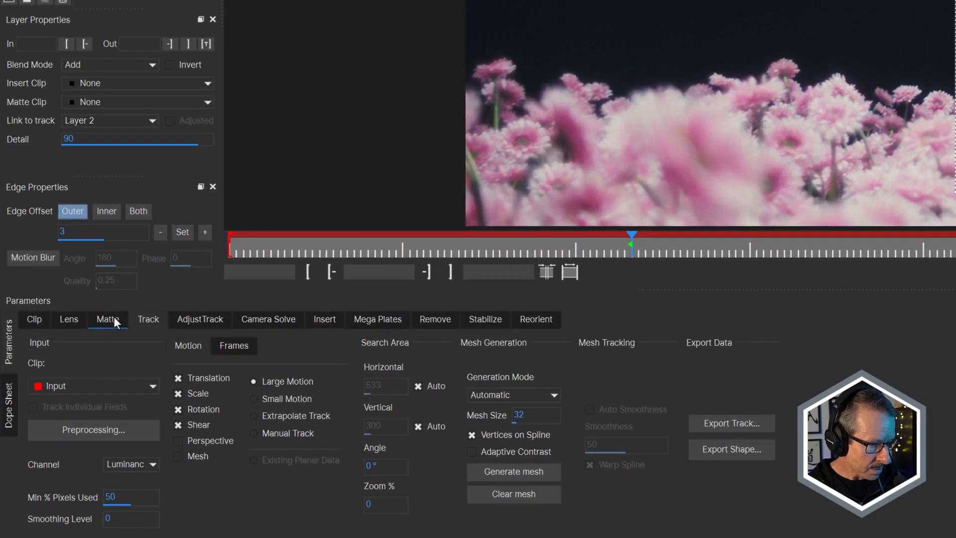
left_click(89, 362)
left_click(157, 376)
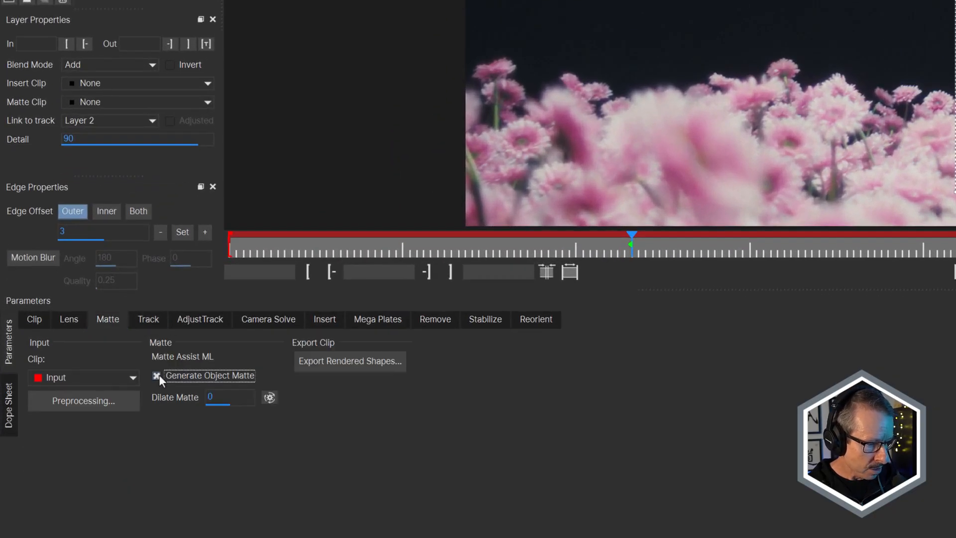
left_click(219, 397)
type("10")
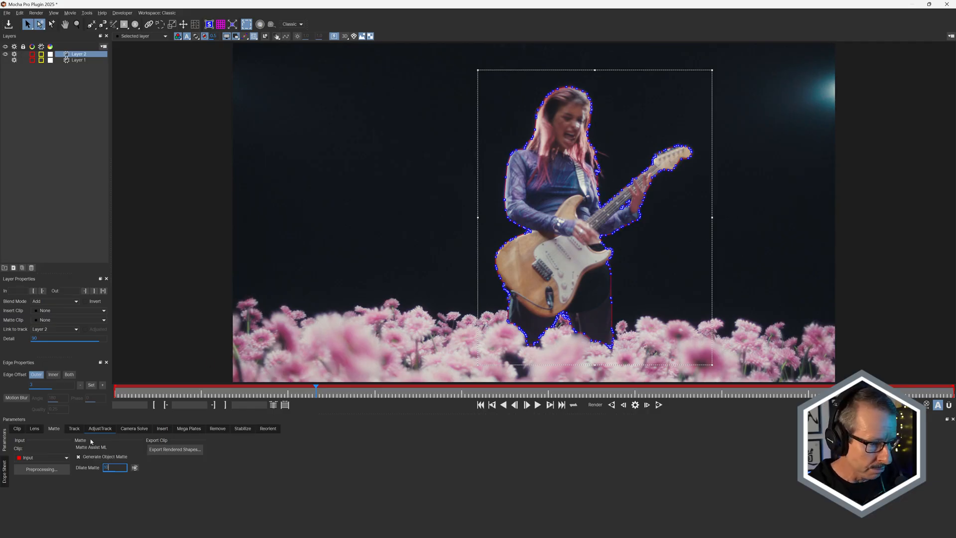
Hide Layer 2, show and select Layer 1, and check its mask over nearby frames.
left_click(6, 54)
left_click(69, 62)
left_click_drag(307, 393, 336, 394)
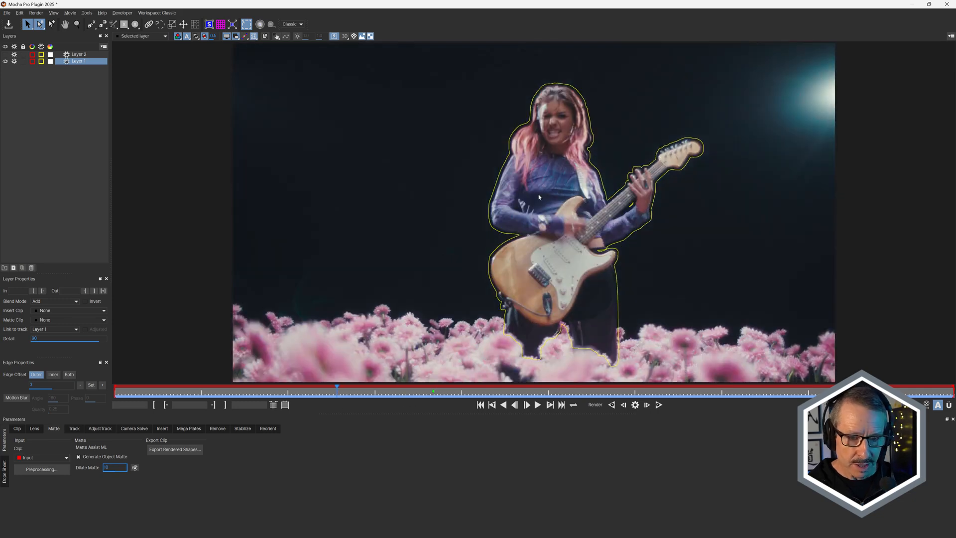
Examine the camera solve's 3D feature points throughout the shot, and close Mocha Pro without saving the changes.
left_click(134, 429)
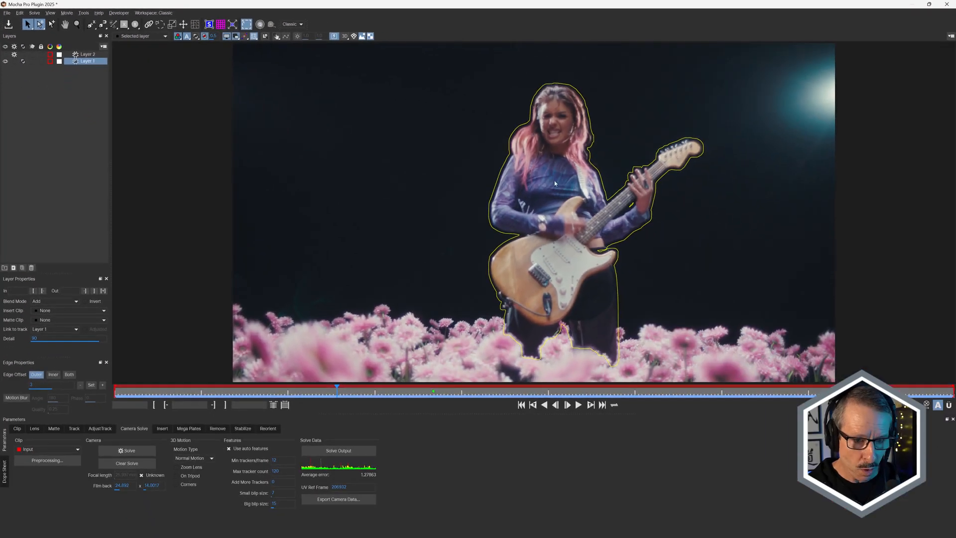
left_click(344, 37)
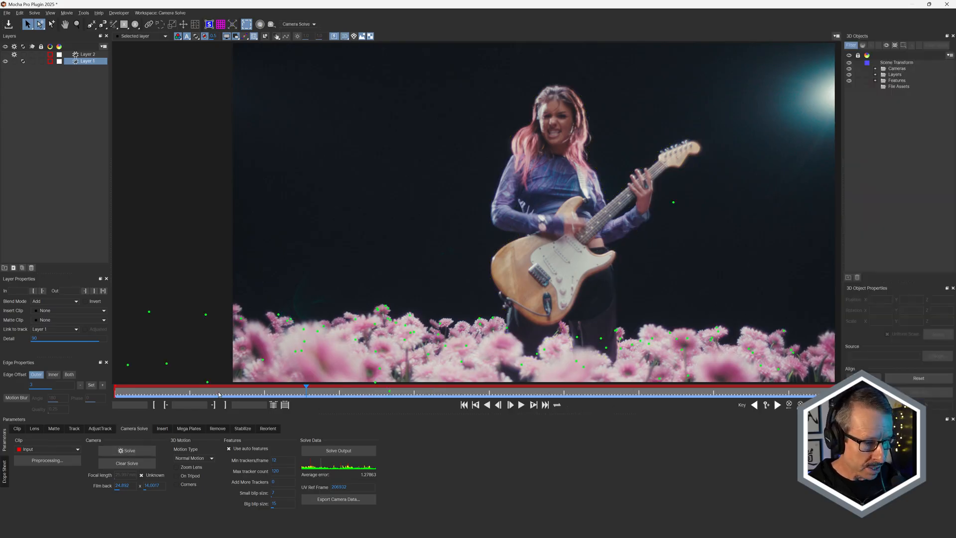
left_click_drag(249, 394, 482, 405)
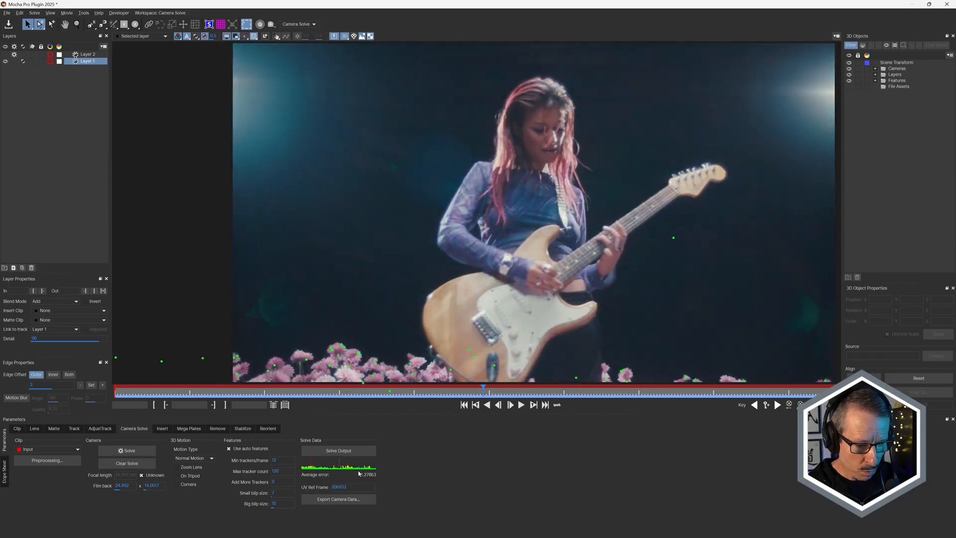
left_click_drag(483, 392, 777, 382)
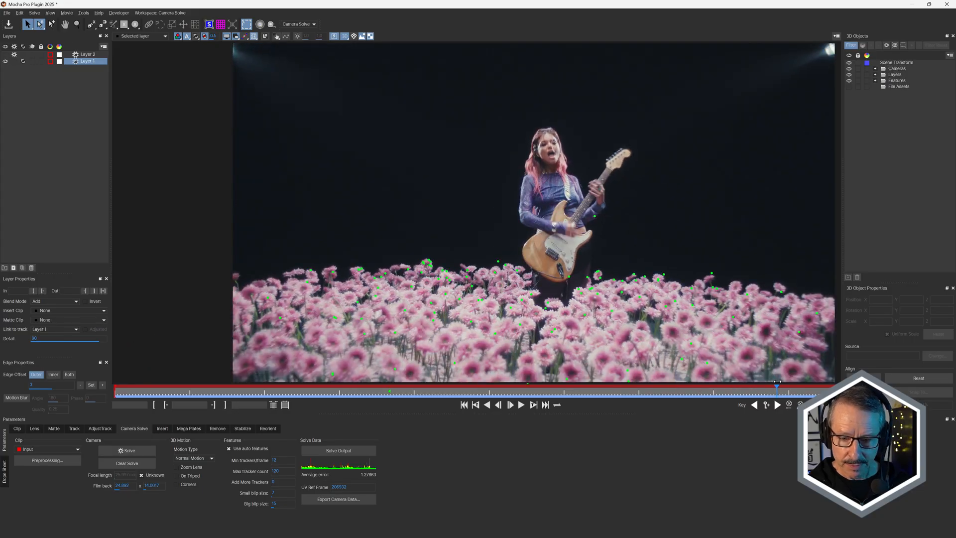
left_click(947, 4)
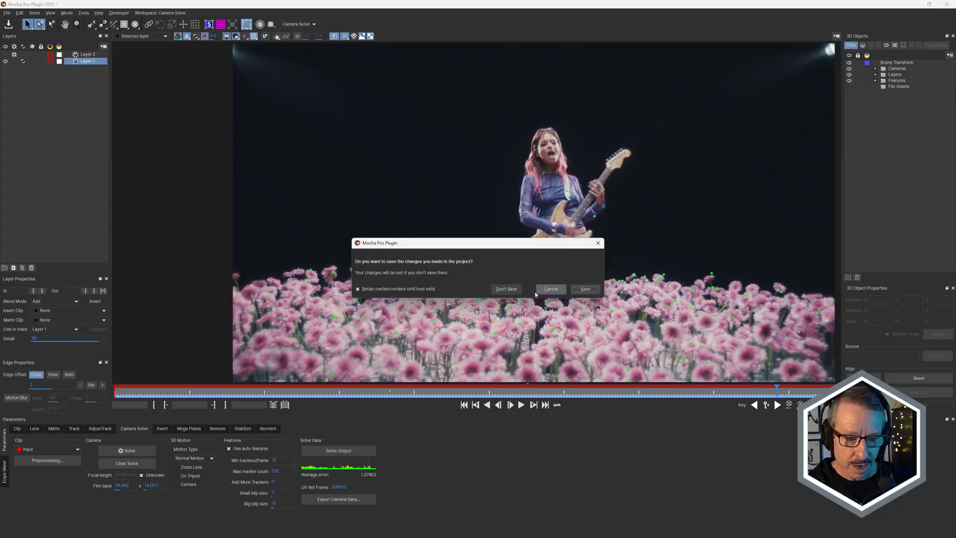
left_click(506, 290)
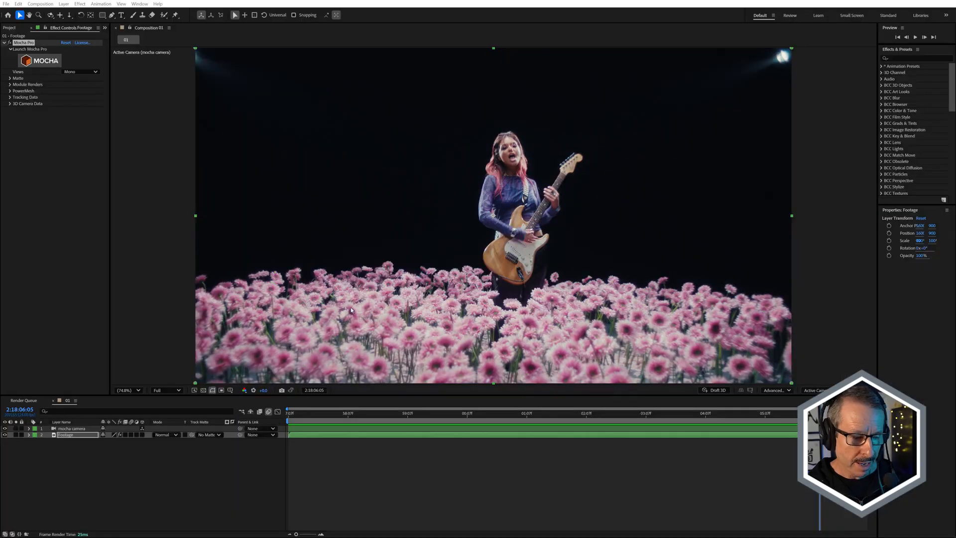
Delete the existing mocha camera layer and create 3D camera data from the Mocha effect, with auto features as visible nulls.
left_click(75, 428)
key("Delete")
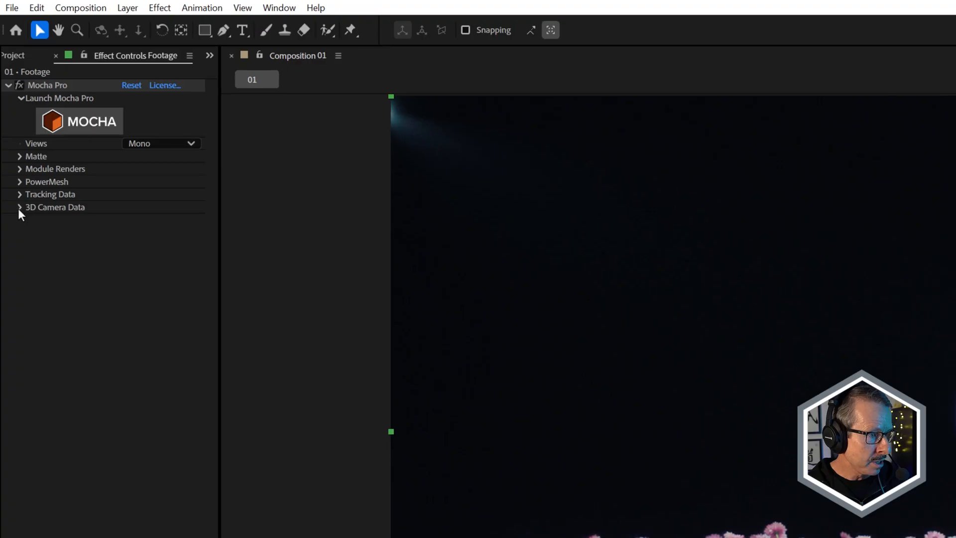
left_click(20, 206)
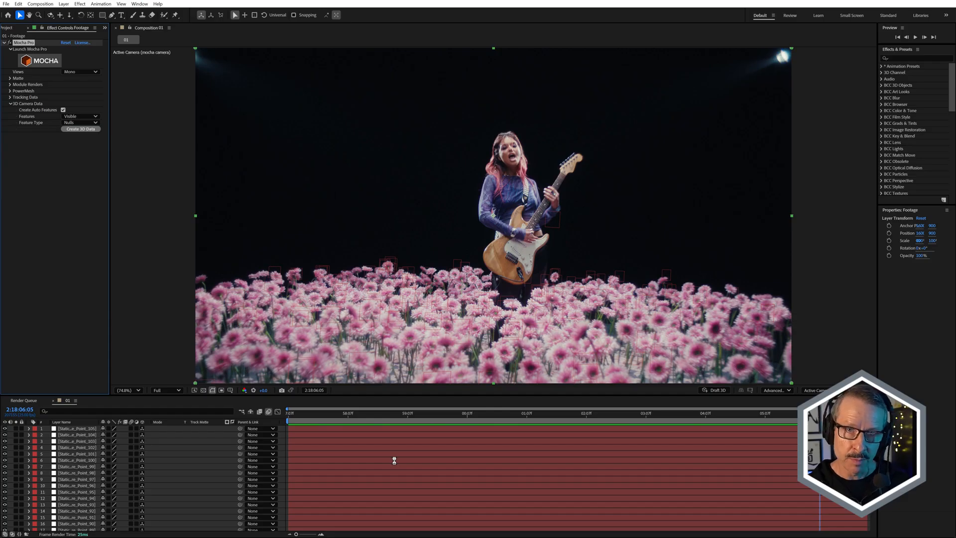
Select the feature-point null at the flowers' upper edge just beside the guitarist and lock its layer.
left_click(79, 448)
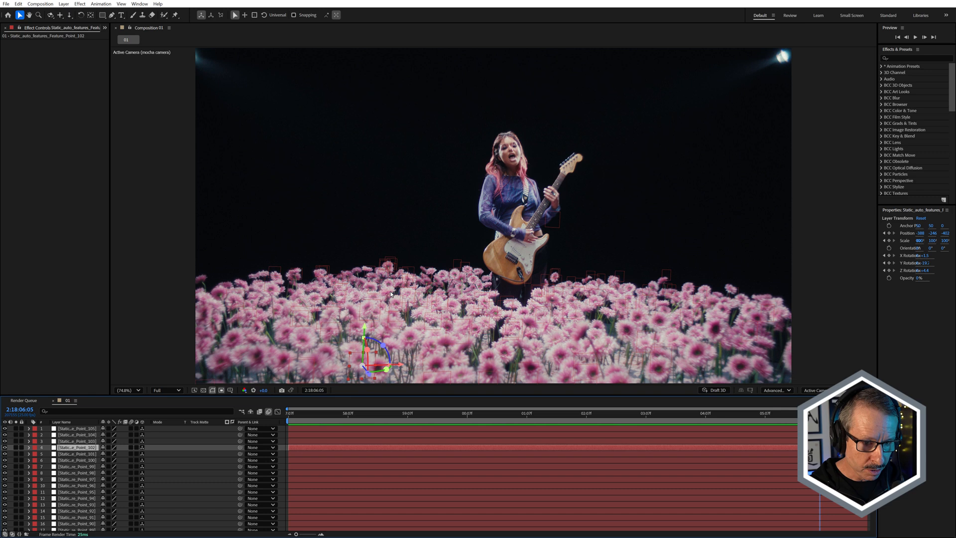
left_click(457, 263)
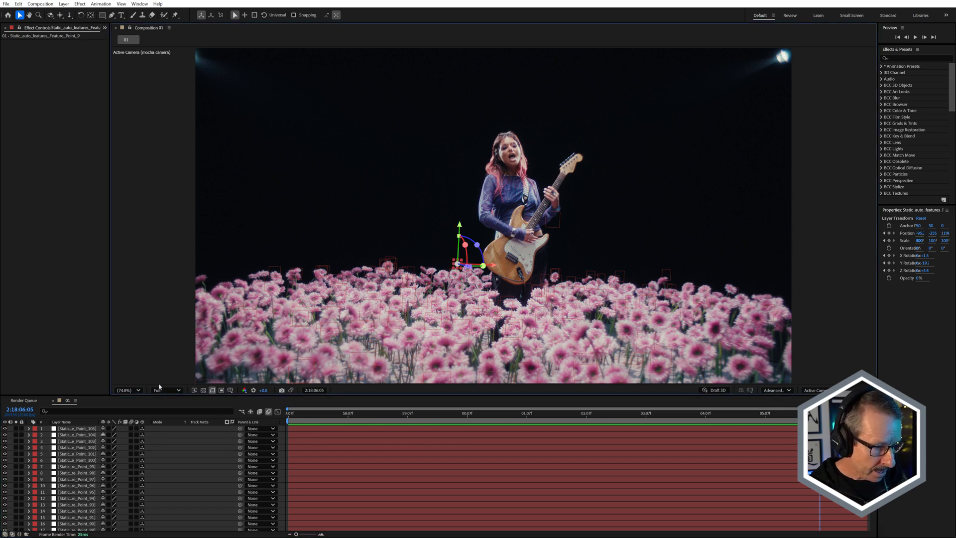
left_click_drag(161, 396, 191, 184)
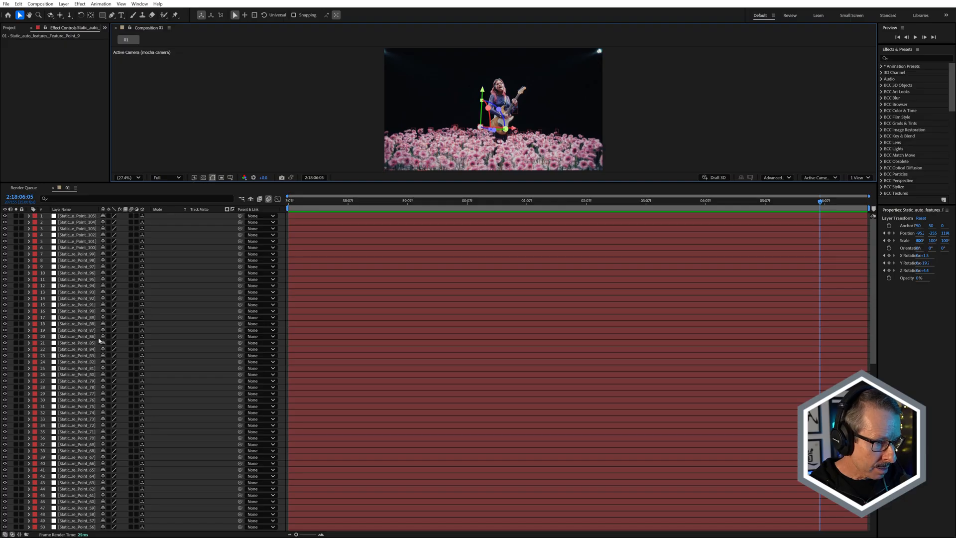
scroll(91, 351, "down", 15)
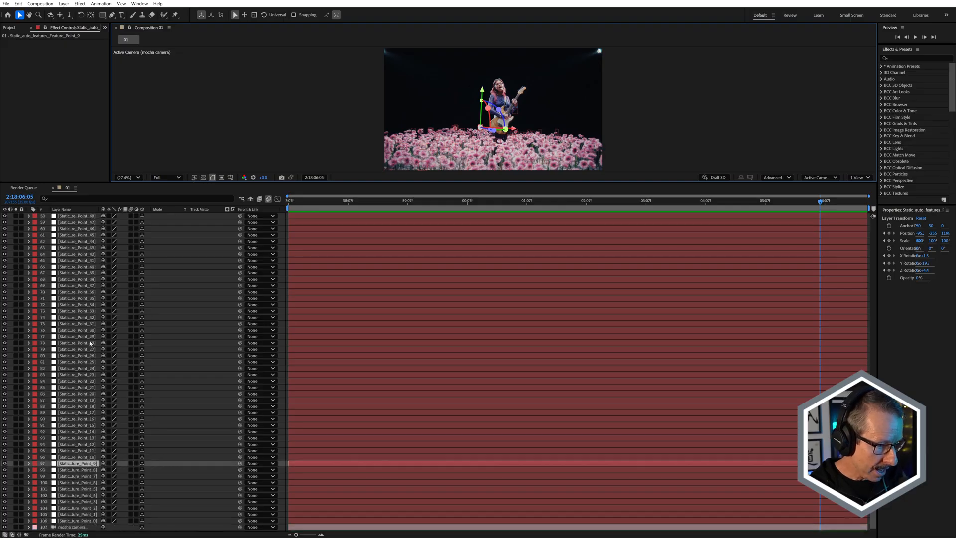
key("ctrl+l")
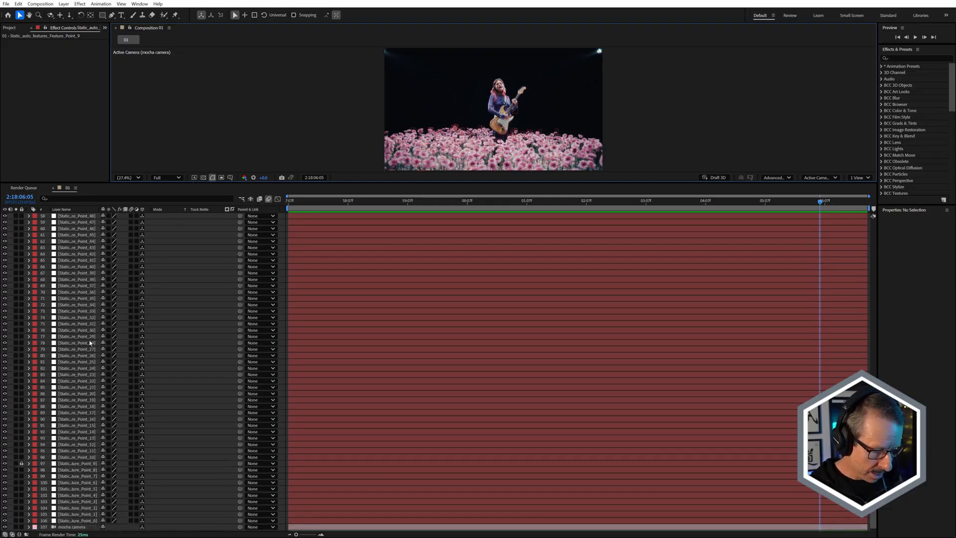
Delete all the other feature-point nulls, keeping the mocha camera and Footage layers, and unlock the remaining null.
key("ctrl+a")
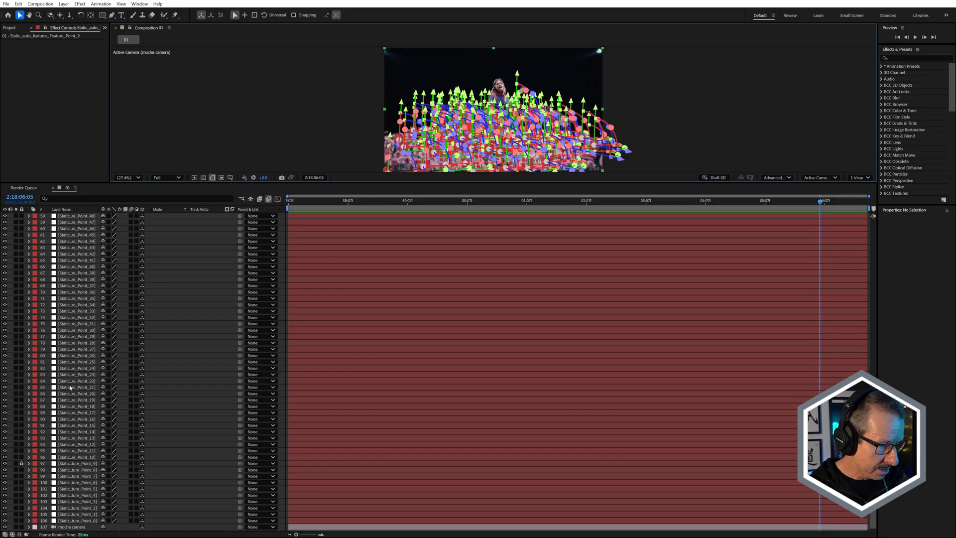
scroll(72, 469, "down", 1)
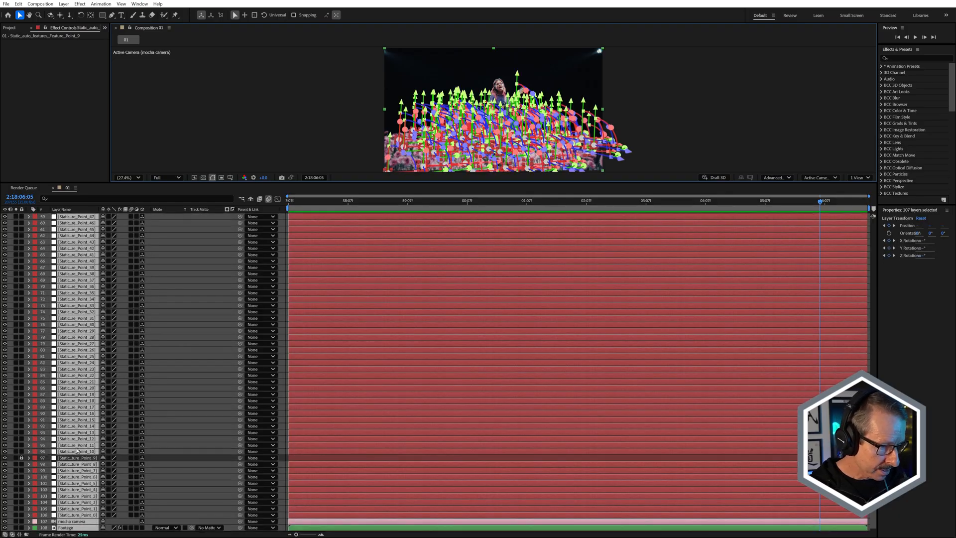
left_click(64, 521, "ctrl")
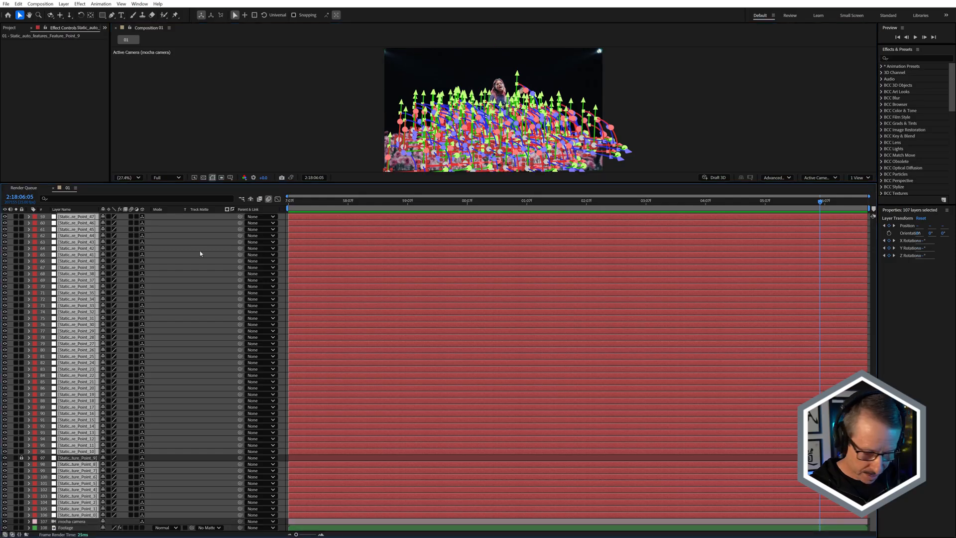
key("Delete")
left_click(22, 215)
left_click_drag(416, 186, 443, 362)
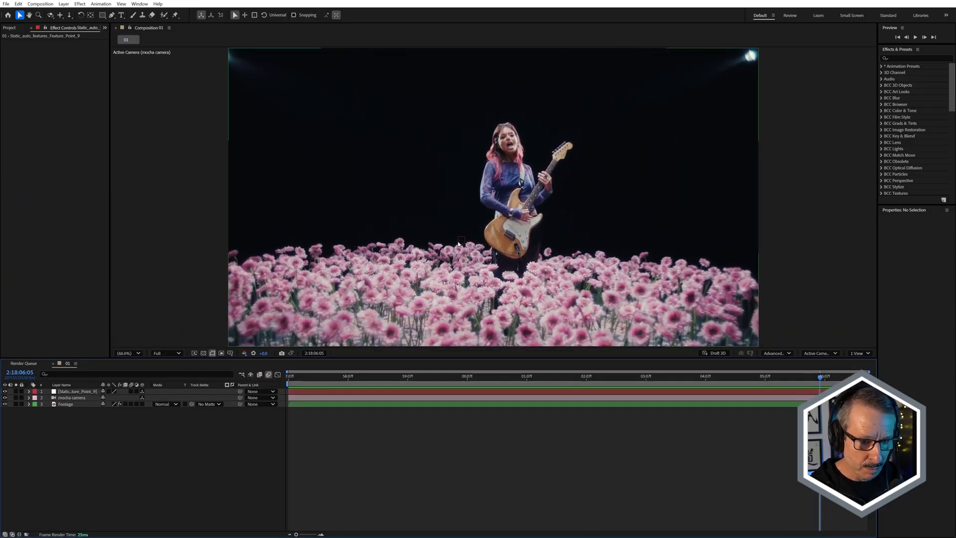
Remove the keyframes from the remaining null's Position, Scale and X, Y and Z Rotation properties.
left_click(76, 393)
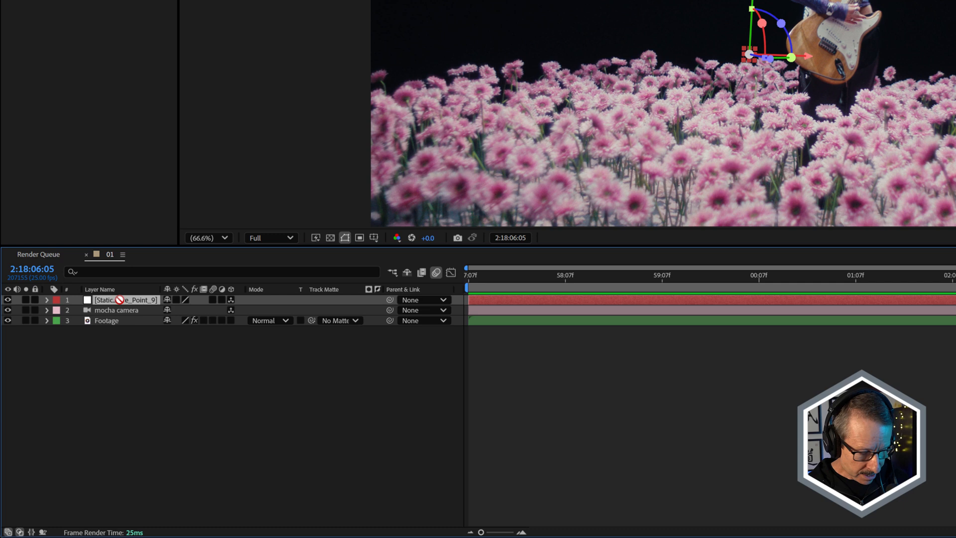
key("u")
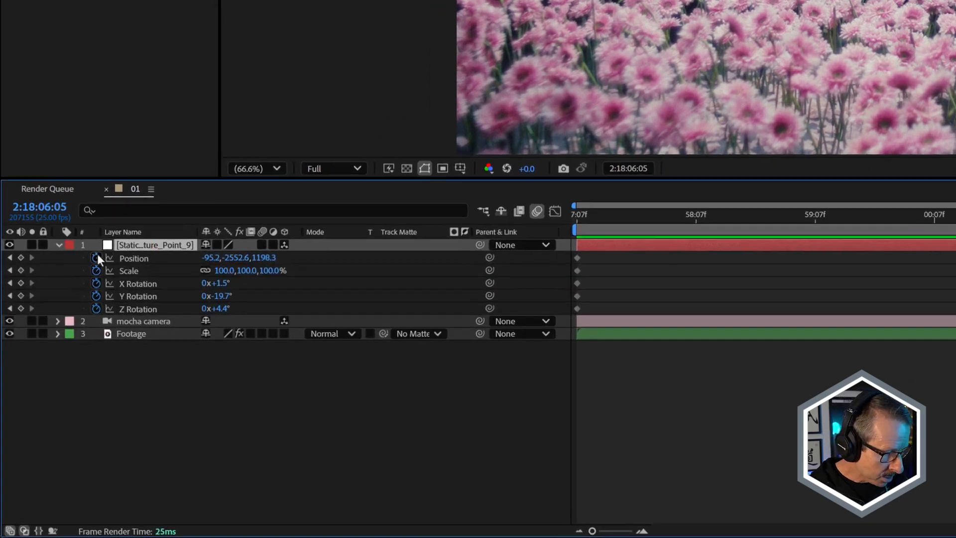
left_click_drag(97, 255, 103, 315)
left_click(194, 366)
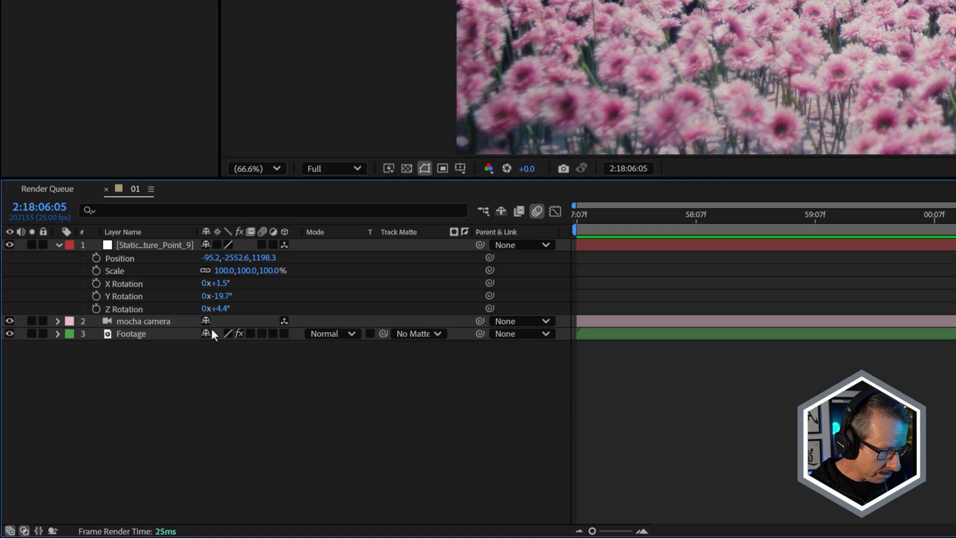
Reset the remaining null's X, Y and Z Rotation values to 0.
left_click(126, 283)
left_click(123, 309, "shift")
left_click(220, 282)
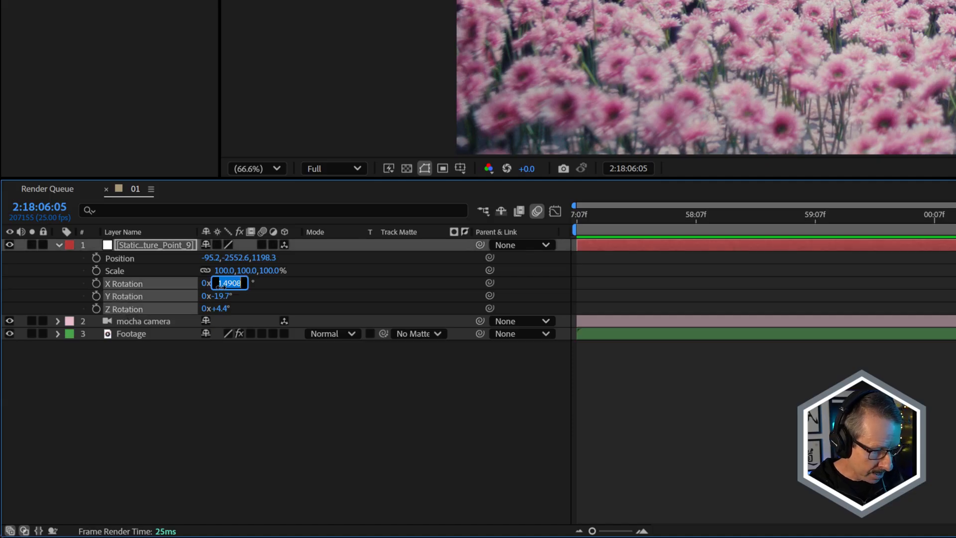
key("BackSpace")
type("0")
key("Tab")
type("0")
left_click_drag(225, 308, 227, 310)
left_click(226, 309)
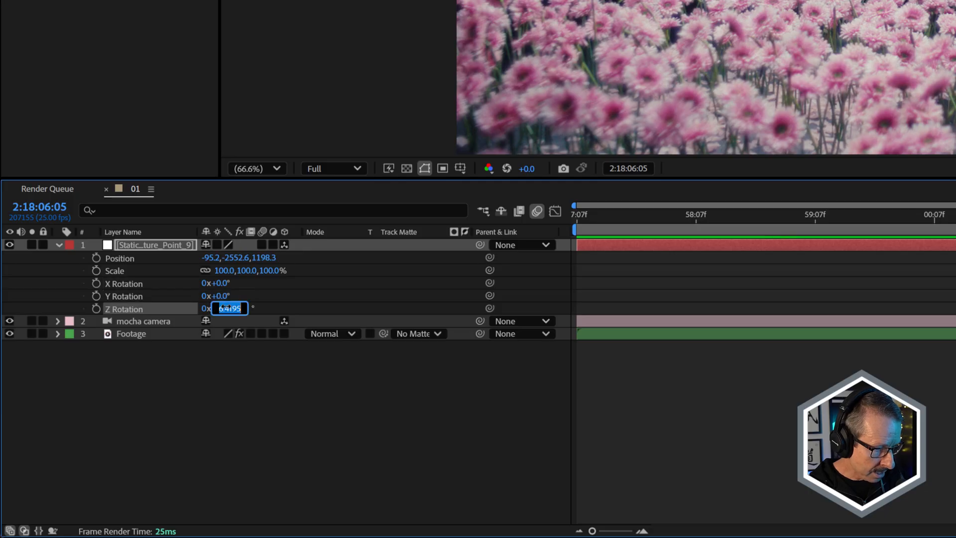
type("0x+0.0°")
left_click(255, 372)
left_click(135, 246)
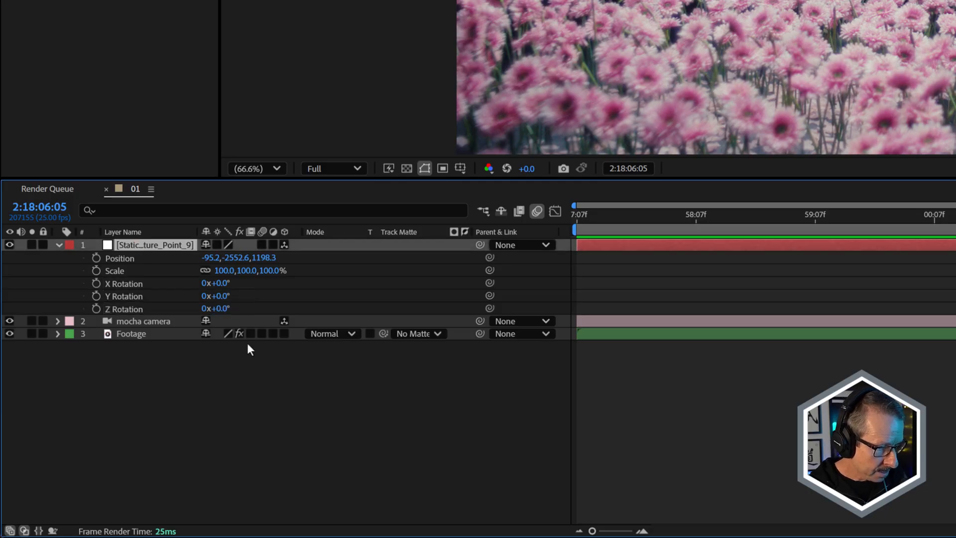
left_click(247, 343)
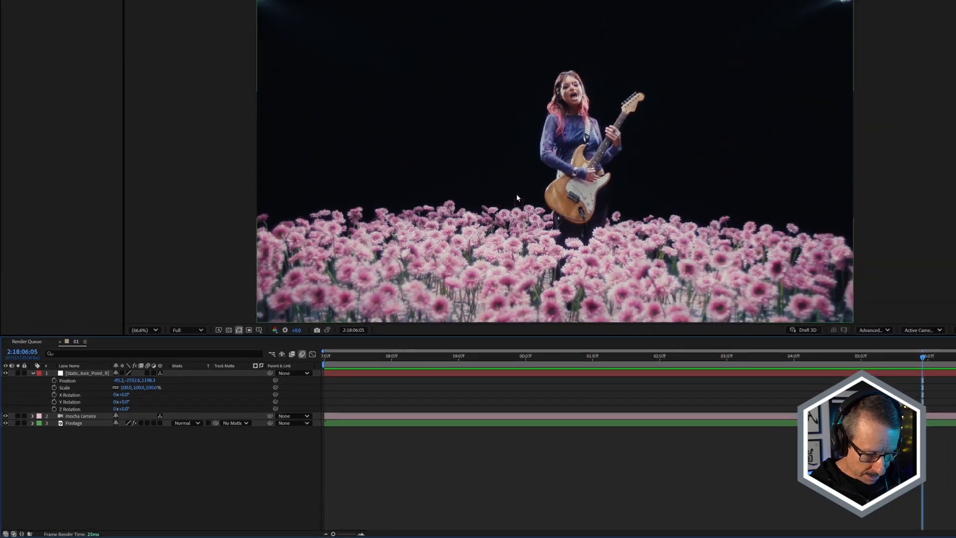
Create a text layer reading BLOOM in capitals and select it in the composition.
key("ctrl+alt+shift+t")
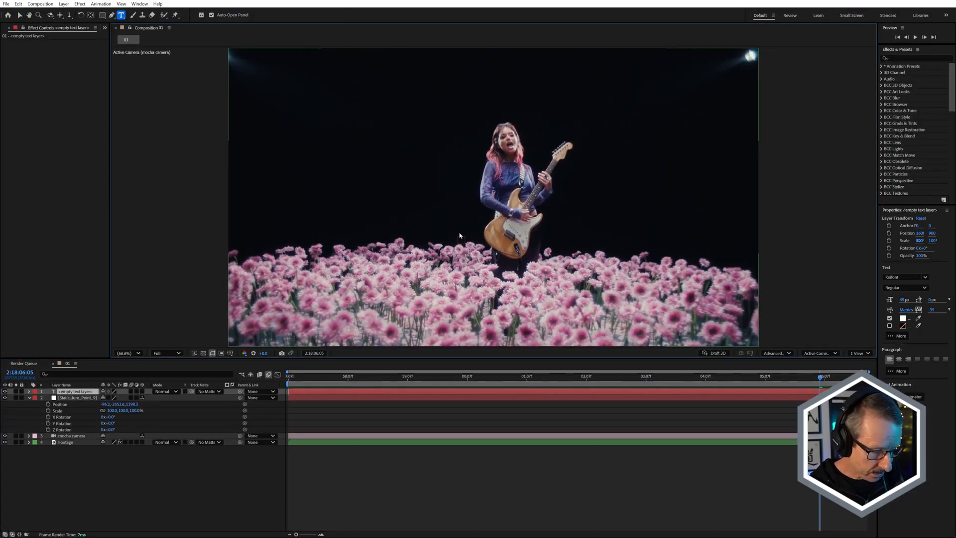
key("Caps_Lock")
type("NP")
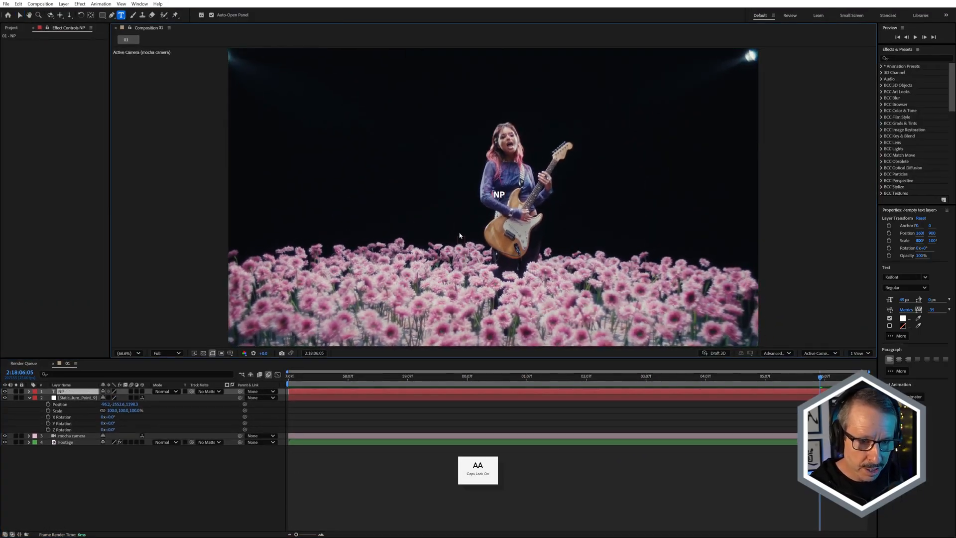
key("BackSpace")
key("BackSpace")
type("BLOOM")
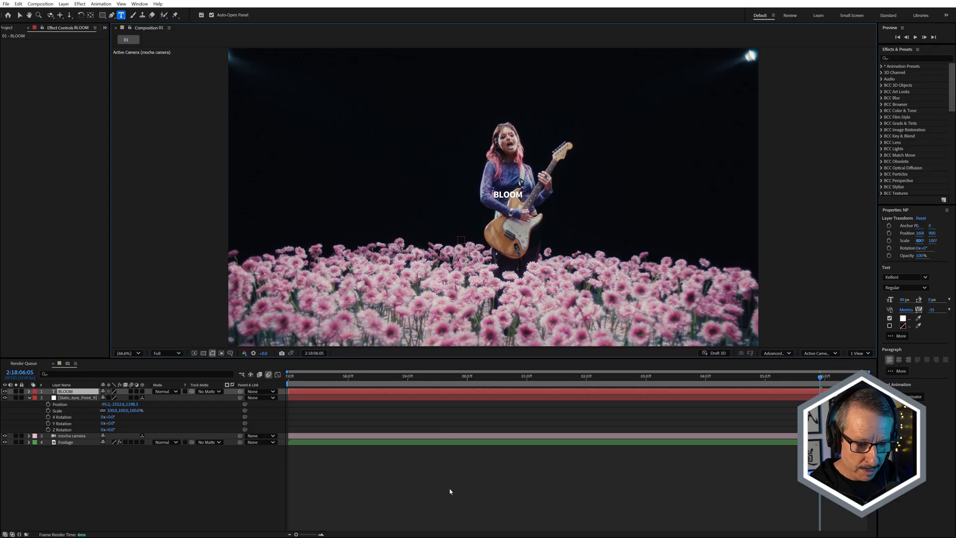
left_click(486, 423)
key("v")
left_click(511, 197)
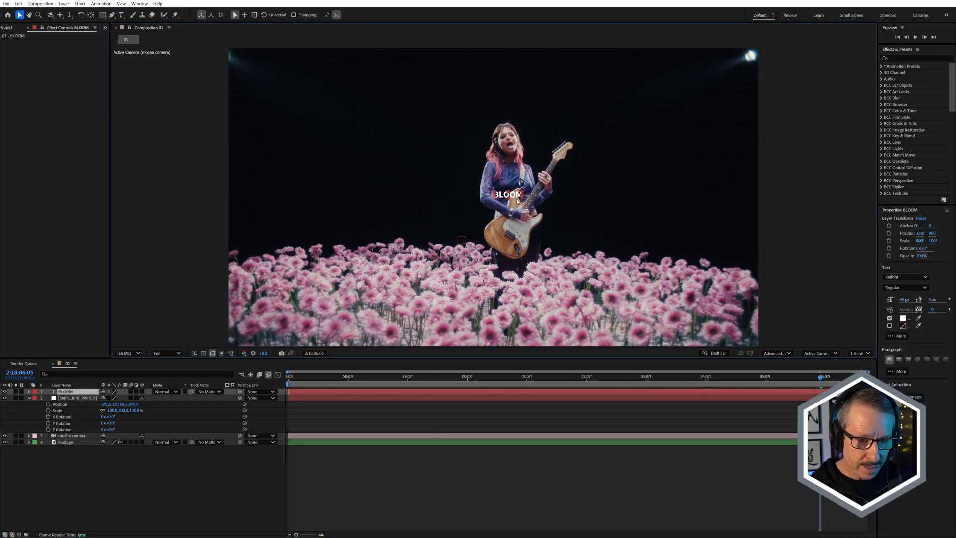
Scale the BLOOM text up across most of the frame and centre its anchor point within the text.
left_click_drag(522, 198, 537, 193)
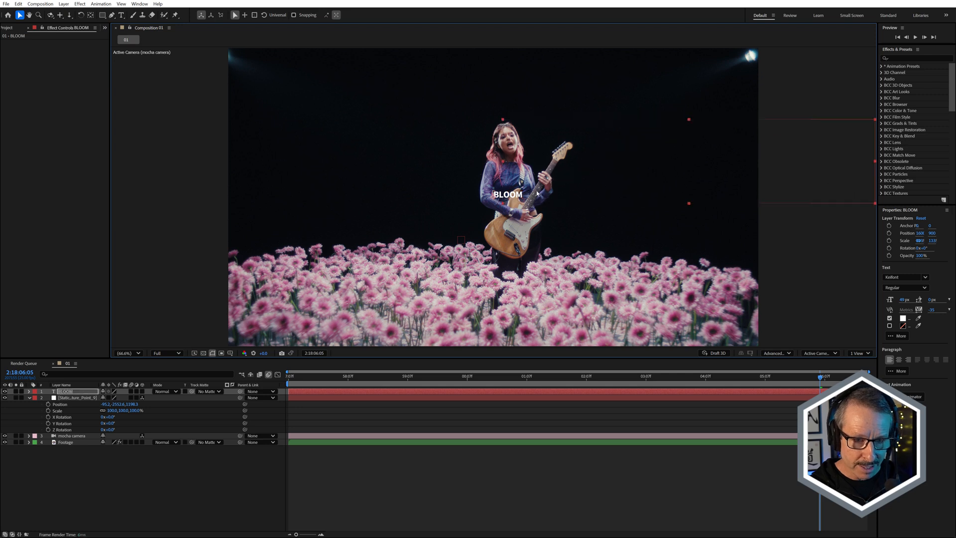
key("Caps_Lock")
key("Caps_Lock")
key("ctrl+alt+Home")
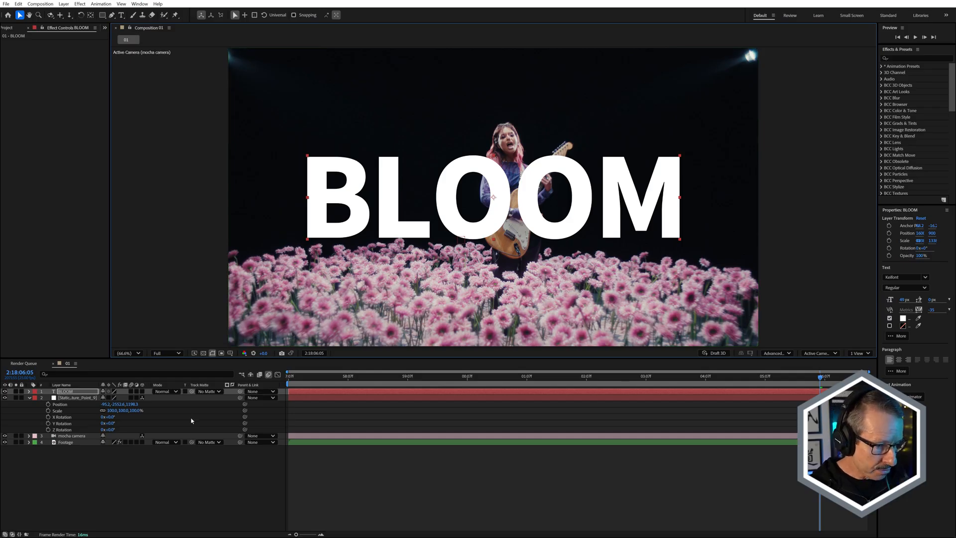
Make the BLOOM text a 3D layer and examine its placement relative to the null from the Top view.
left_click(142, 391)
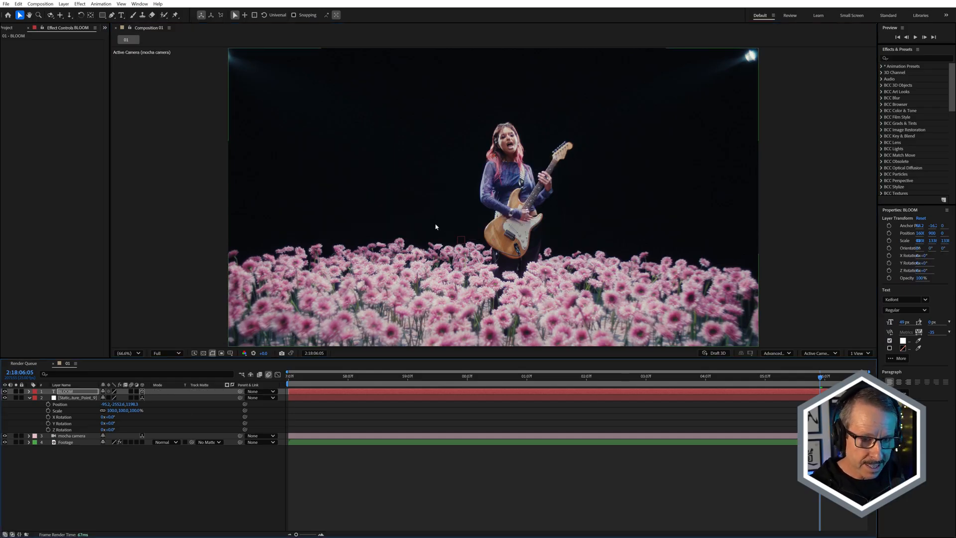
left_click(819, 354)
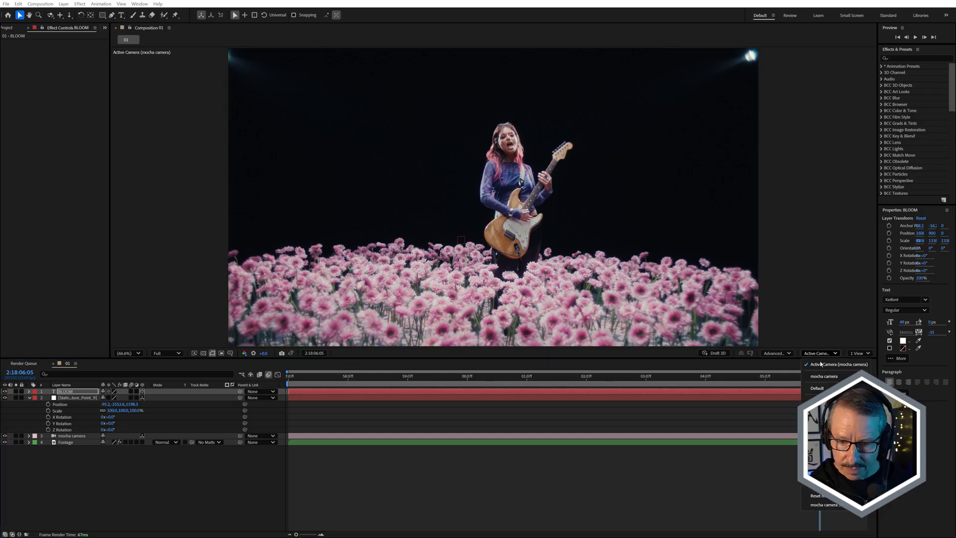
left_click(817, 416)
scroll(529, 240, "down", 4)
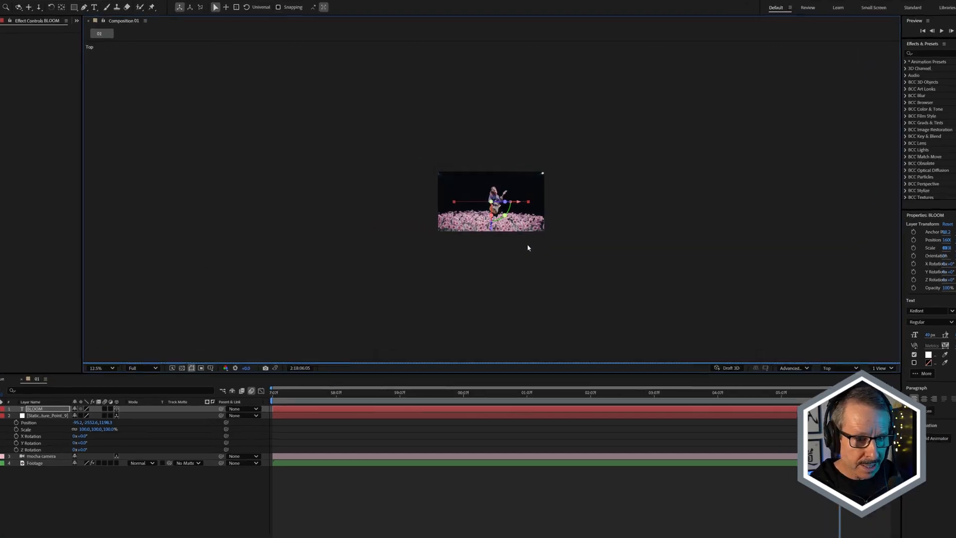
scroll(527, 245, "up", 1)
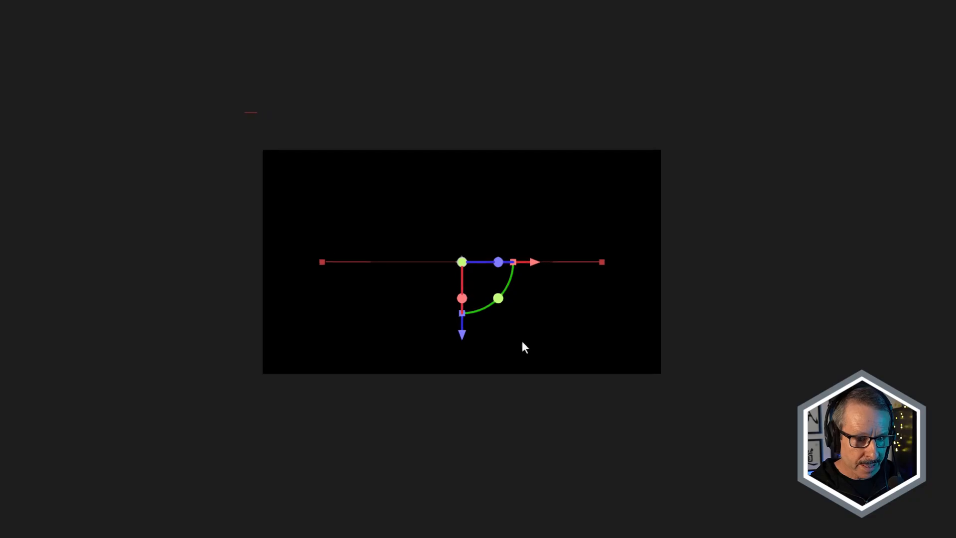
scroll(522, 246, "down", 3)
scroll(522, 247, "up", 1)
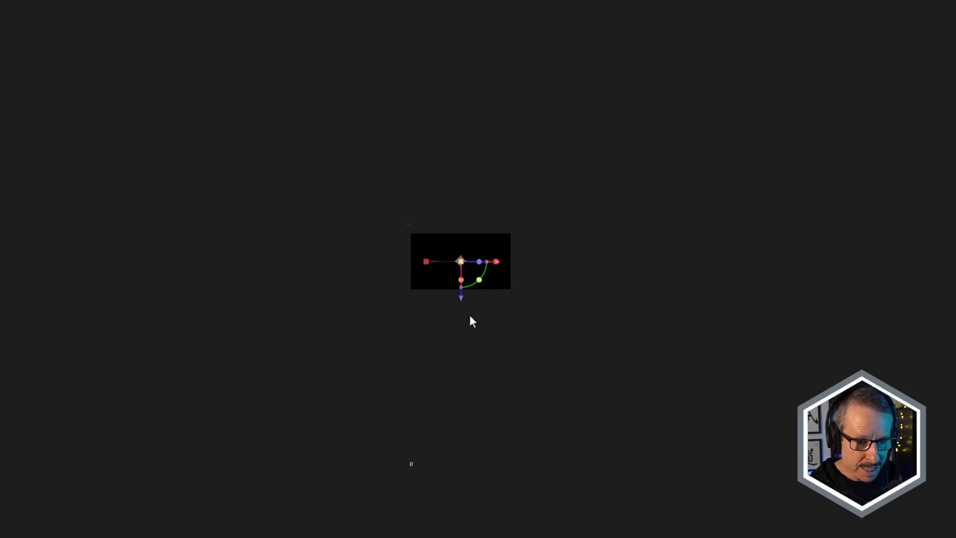
Return the viewer to the mocha camera view and locate the BLOOM text below the footage.
left_click(819, 353)
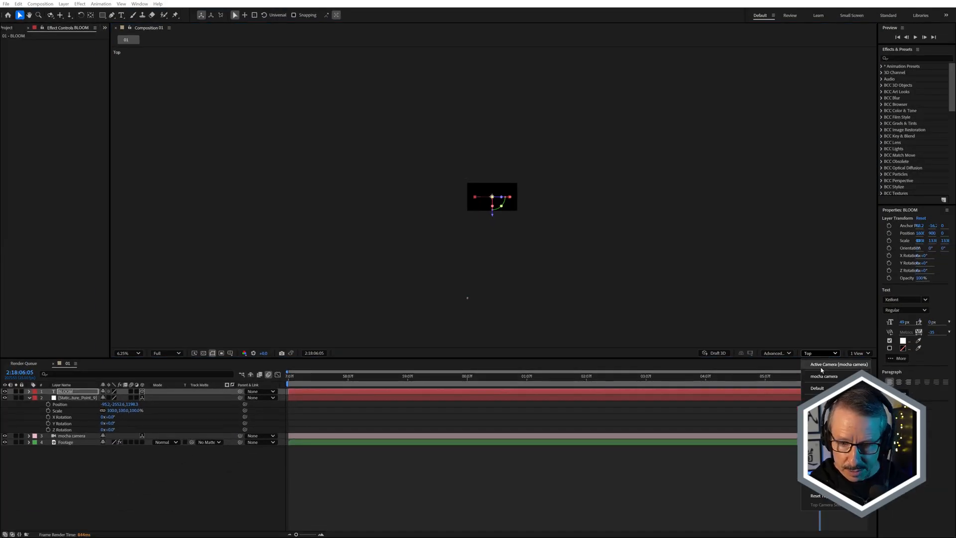
left_click(824, 376)
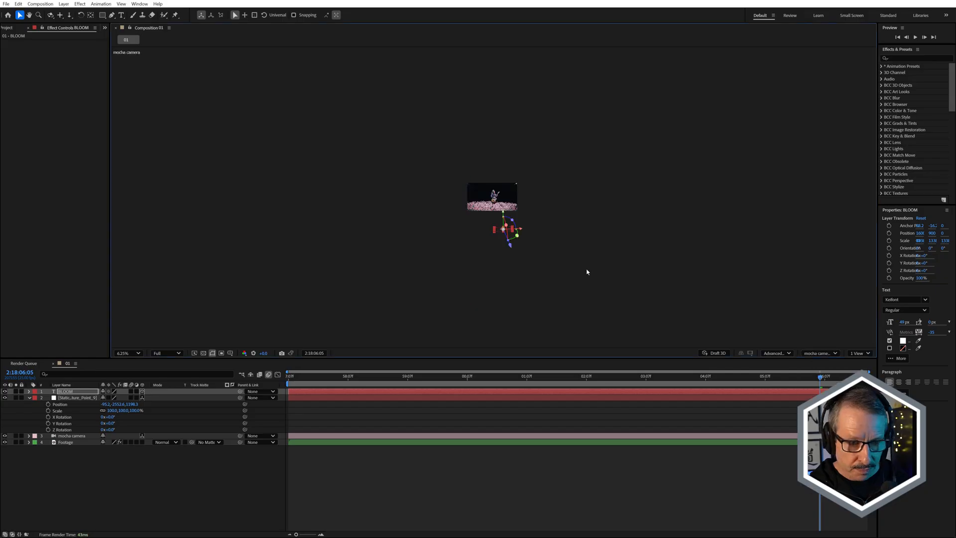
key("period")
key("period")
key("period")
key("period")
left_click_drag(531, 295, 532, 178)
key("ctrl+z")
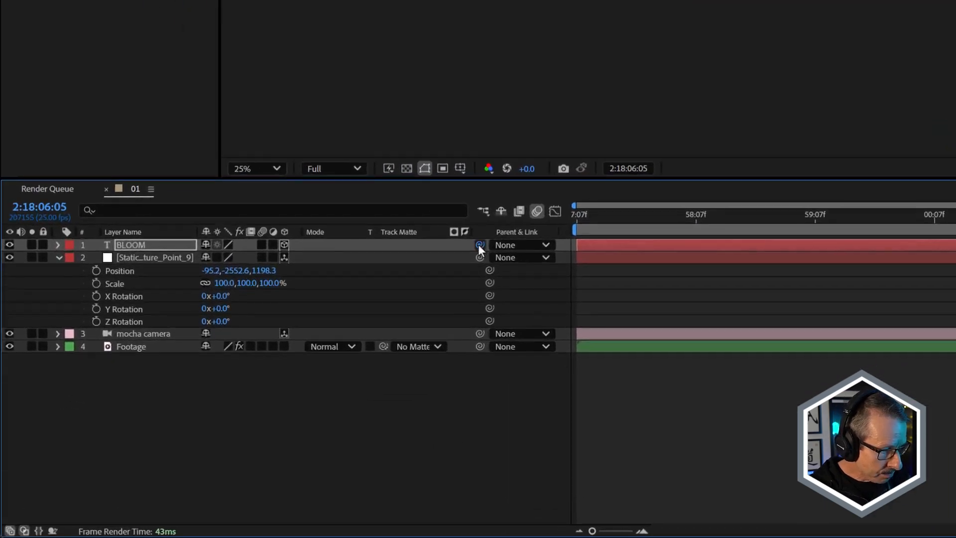
Parent the BLOOM text to the feature-point null so it snaps to the null's position, and enlarge it there.
left_click_drag(479, 244, 165, 259)
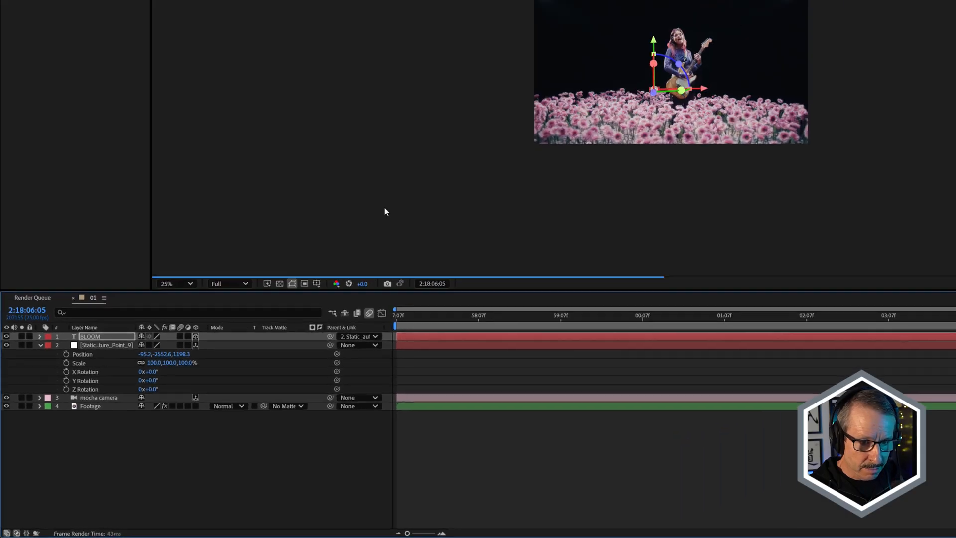
scroll(476, 205, "up", 3)
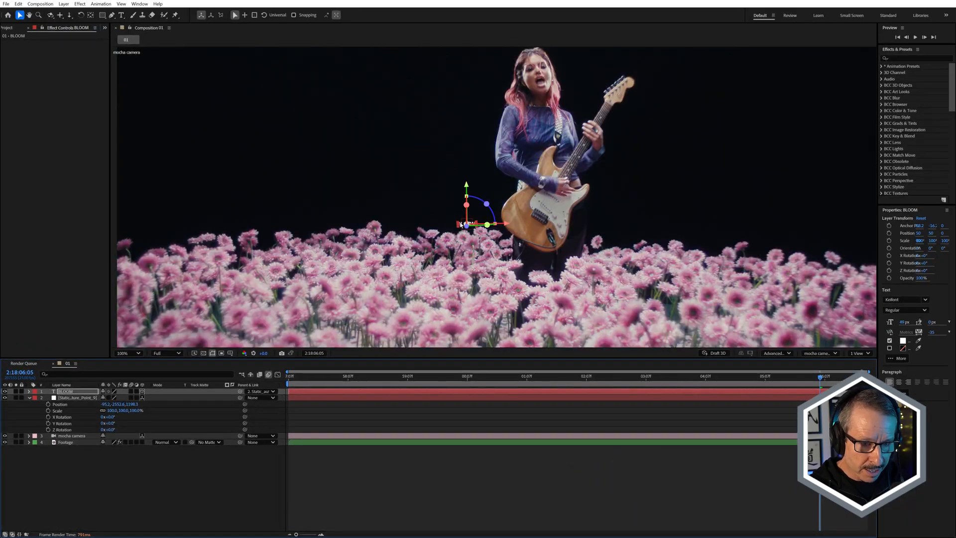
left_click_drag(458, 224, 392, 187)
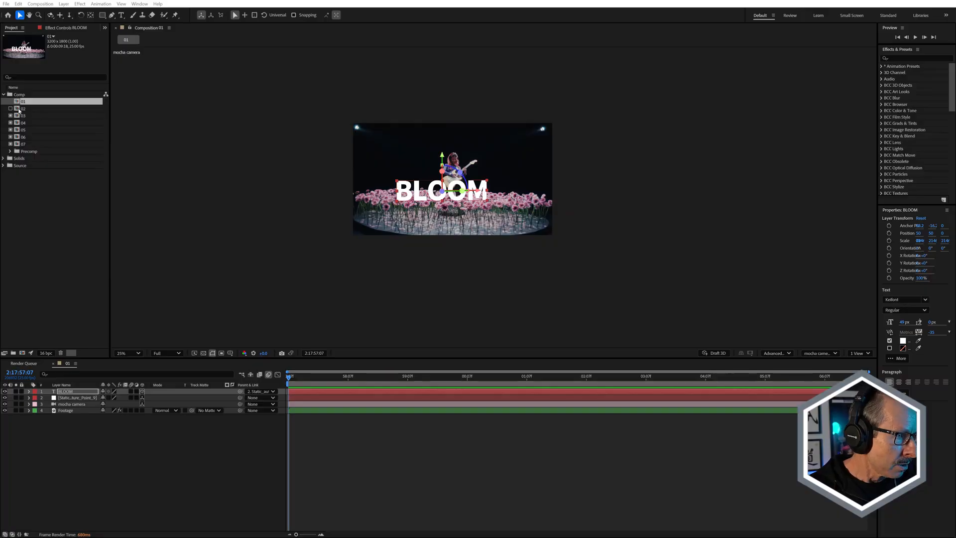
Open composition 02 and set the BLOOM text's fill colour by sampling a pink from the flowers.
double_click(18, 109)
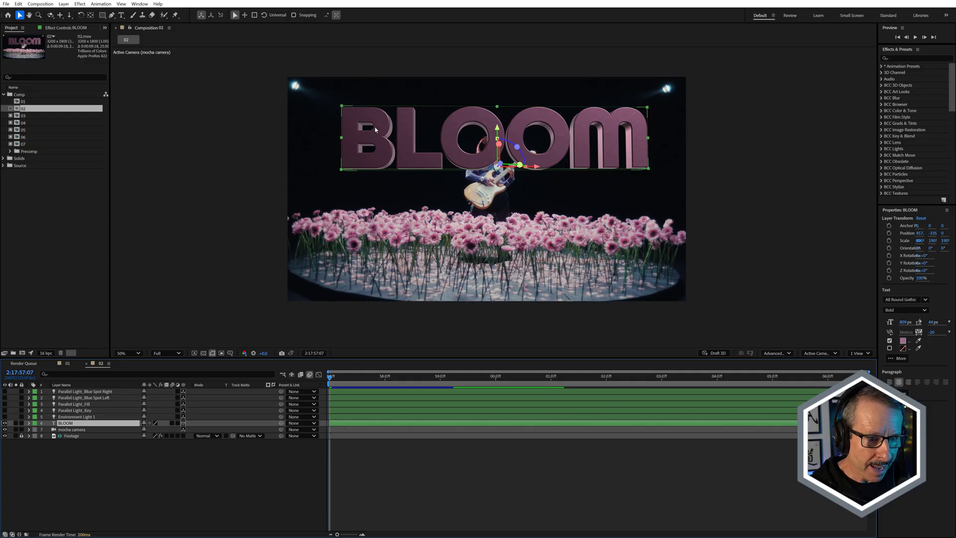
left_click(903, 341)
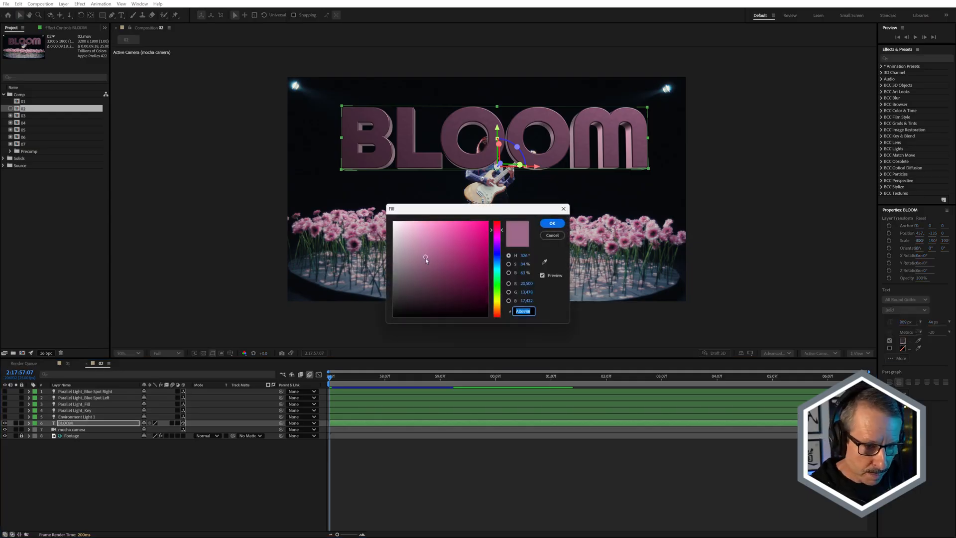
left_click(545, 262)
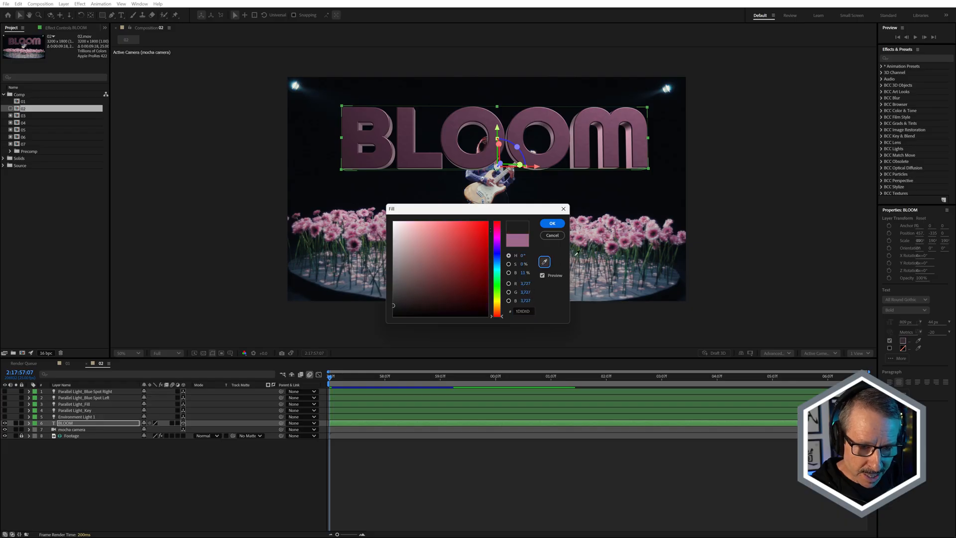
left_click(615, 222)
left_click(552, 223)
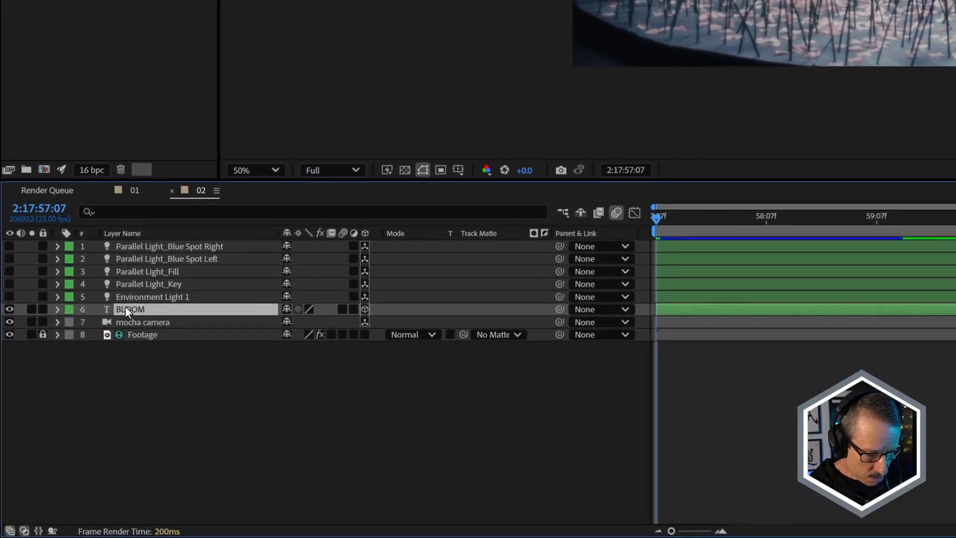
Reveal the BLOOM layer's modified properties and review its Geometry and Material Options.
key("u")
key("u")
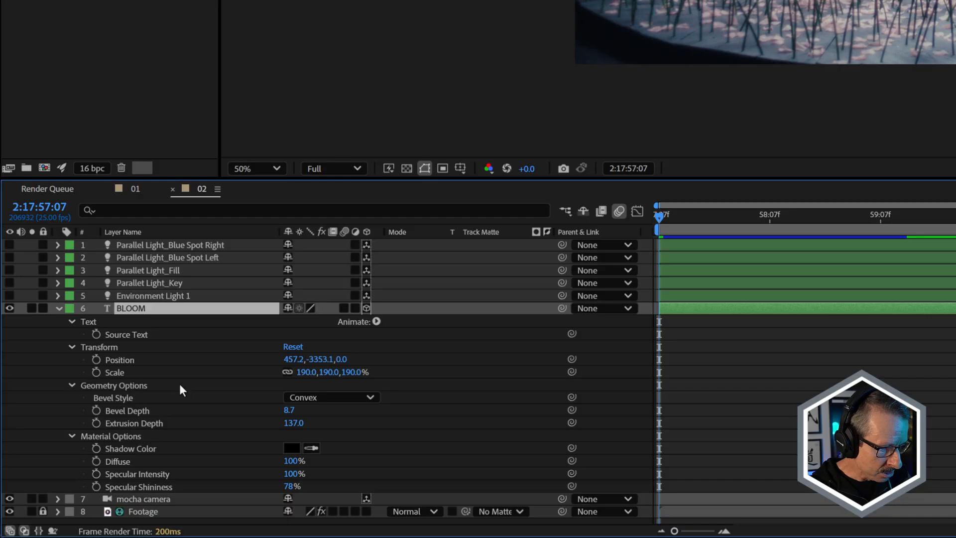
left_click(58, 309)
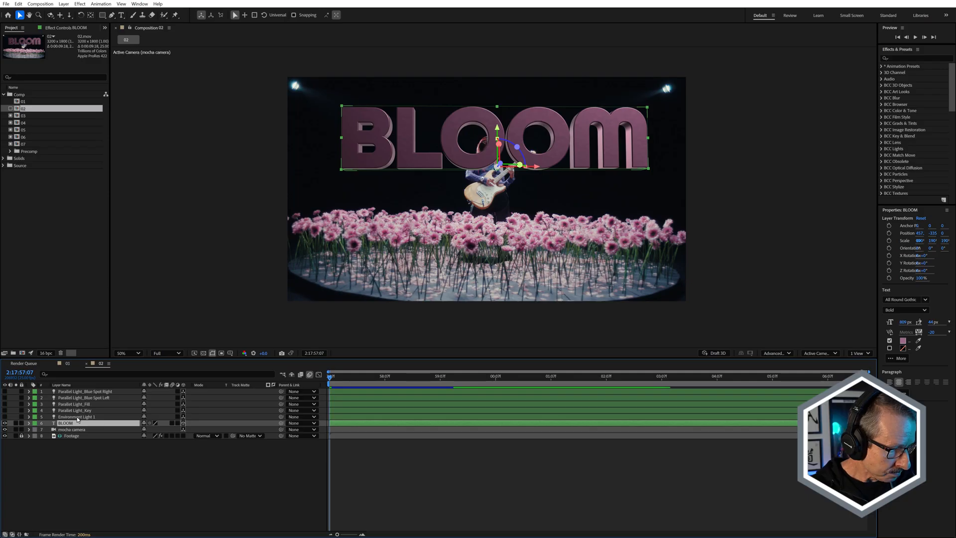
Turn on the Environment Light 1 layer and inspect its reflections on the edges of the letters.
left_click(5, 417)
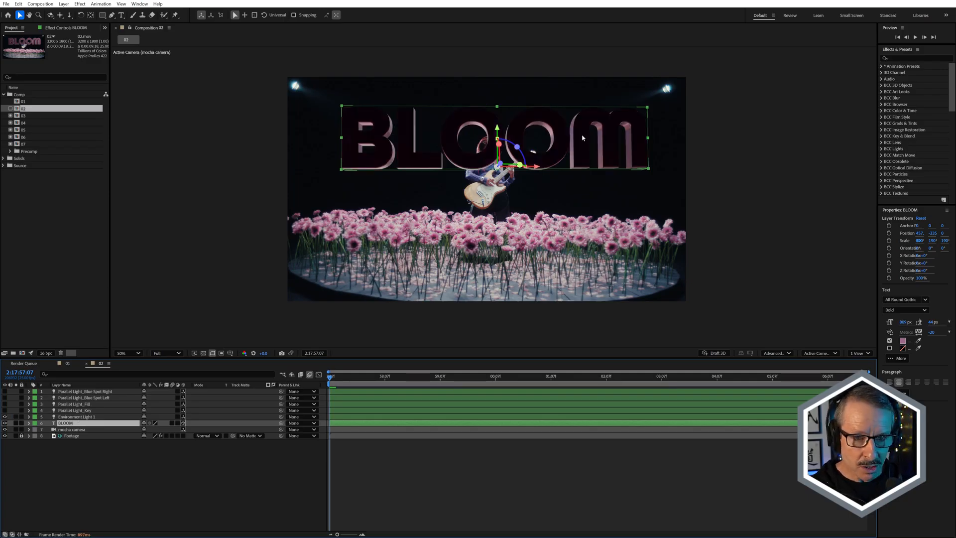
scroll(634, 136, "up", 4)
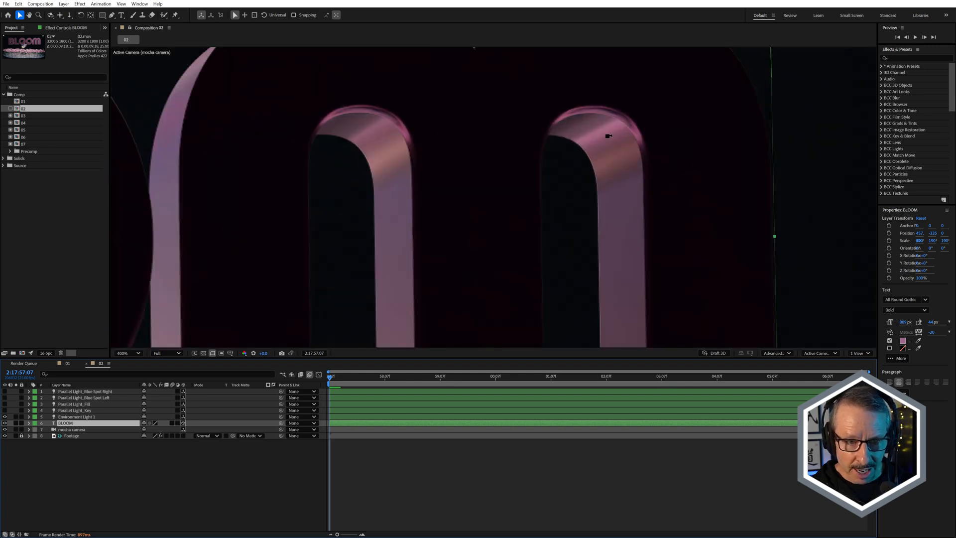
scroll(608, 135, "down", 4)
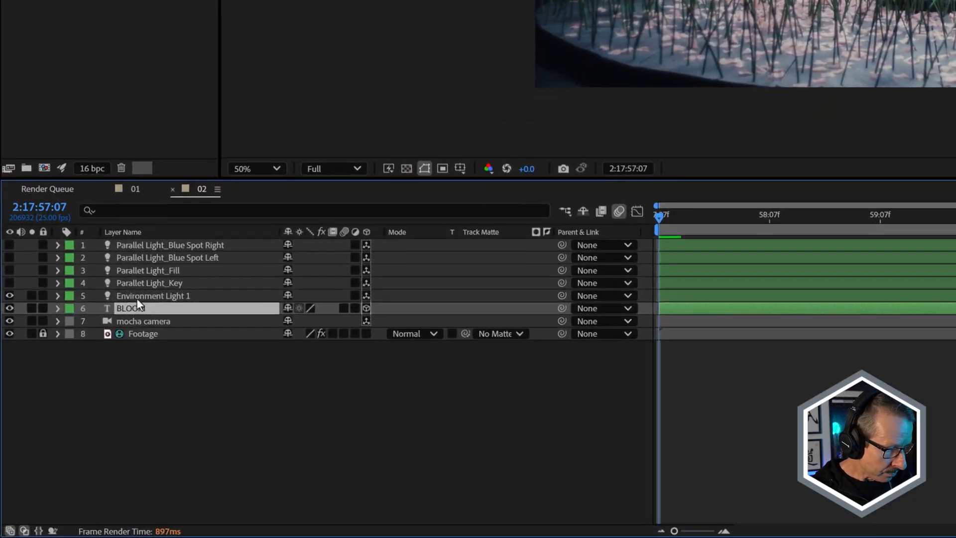
Reveal Environment Light 1's modified properties and review the options for its light Source.
left_click(71, 416)
key("u")
key("u")
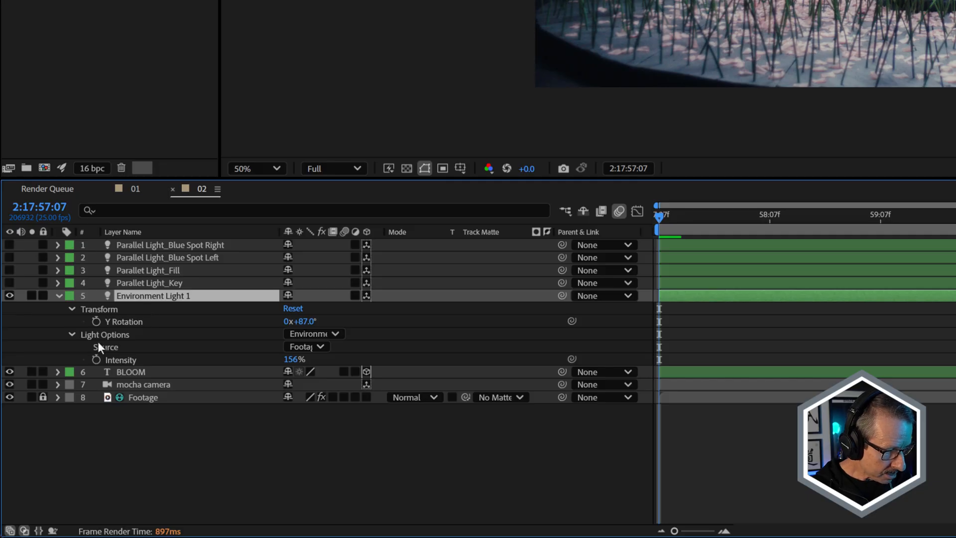
left_click(321, 347)
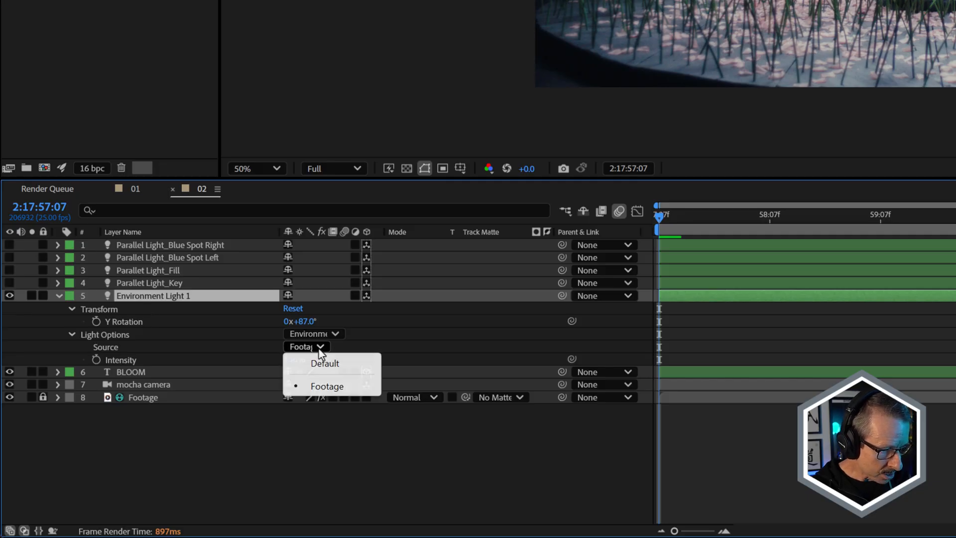
left_click(299, 470)
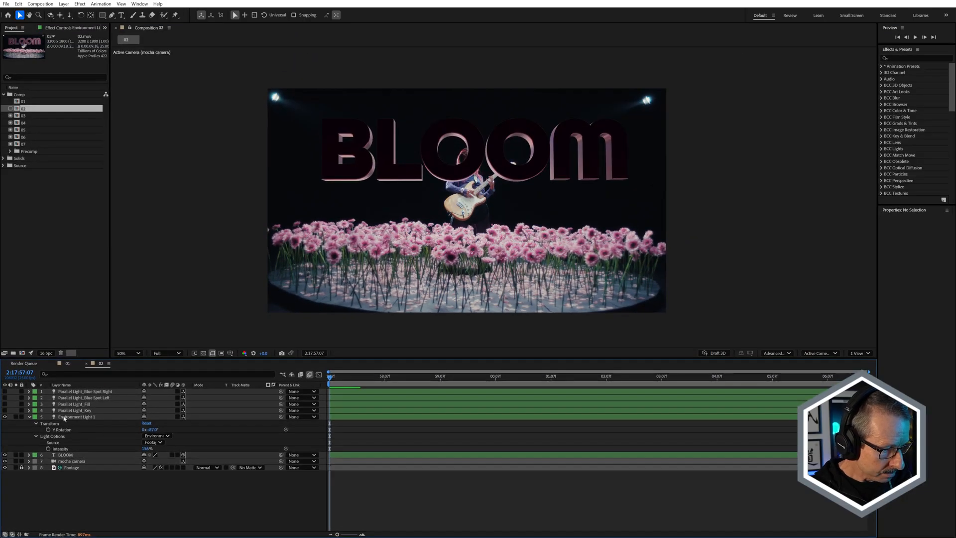
Collapse Environment Light 1's properties and move the playhead to 2:17:59:09 to examine the lighting on the text.
left_click(64, 417)
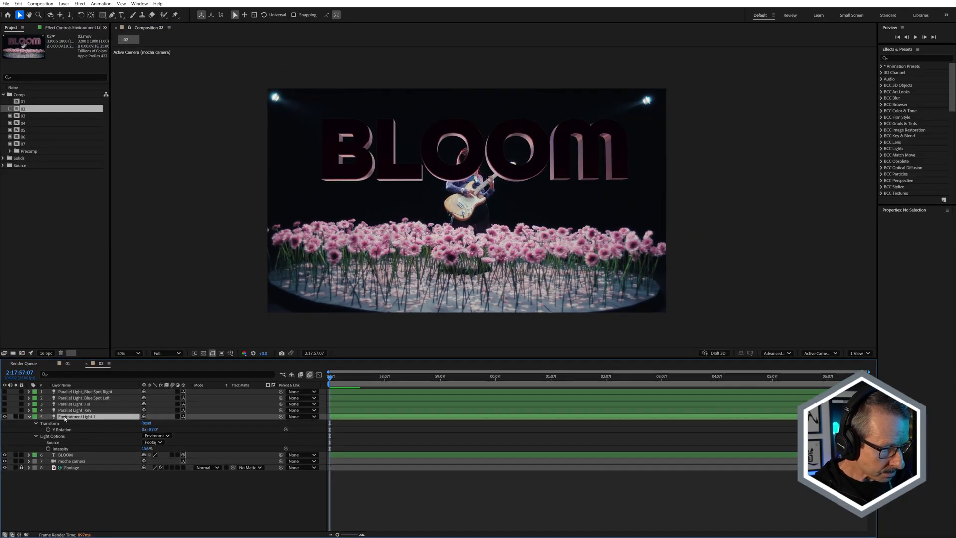
left_click(29, 417)
left_click_drag(353, 378, 446, 376)
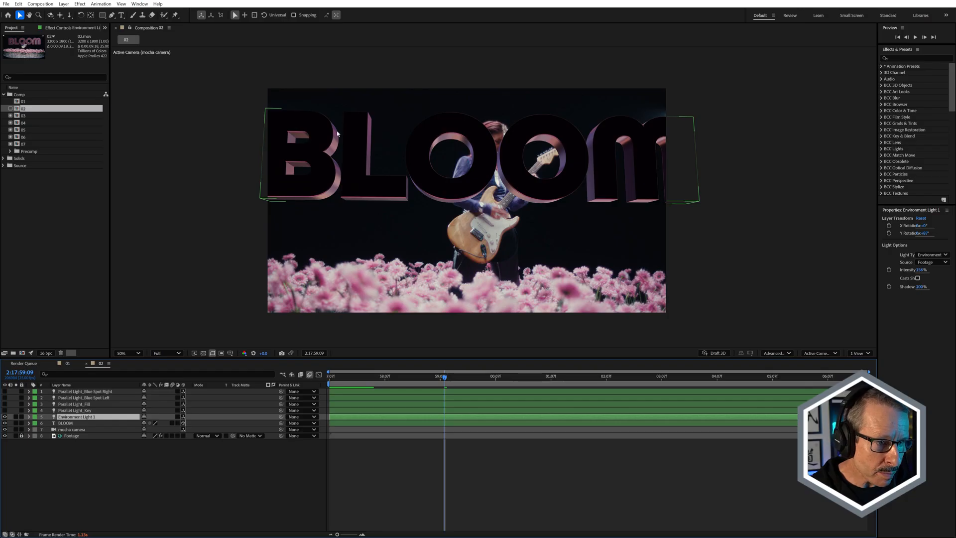
Examine the environment reflections along the letter edges up close at several frames, ending at 2:18:00:12.
scroll(333, 135, "up", 4)
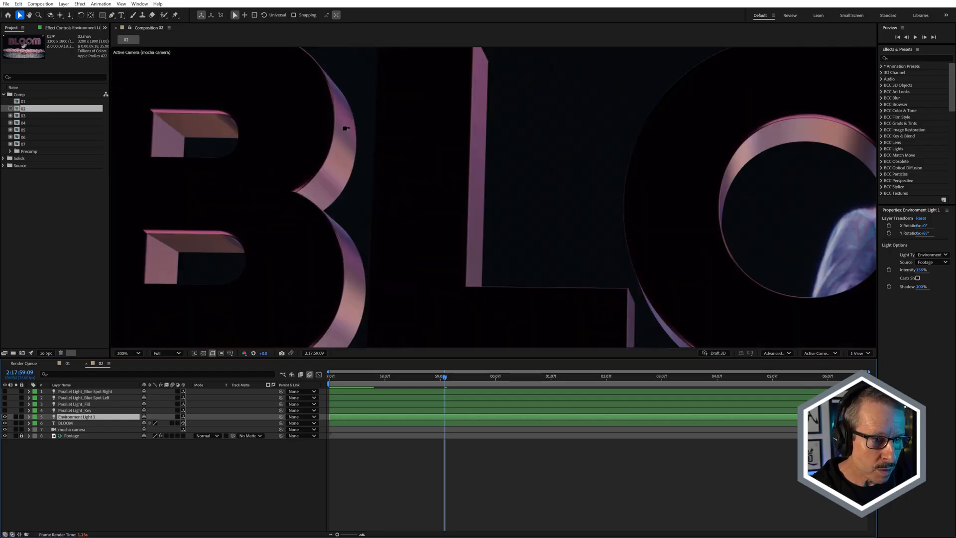
left_click_drag(446, 381, 516, 373)
scroll(537, 225, "down", 2)
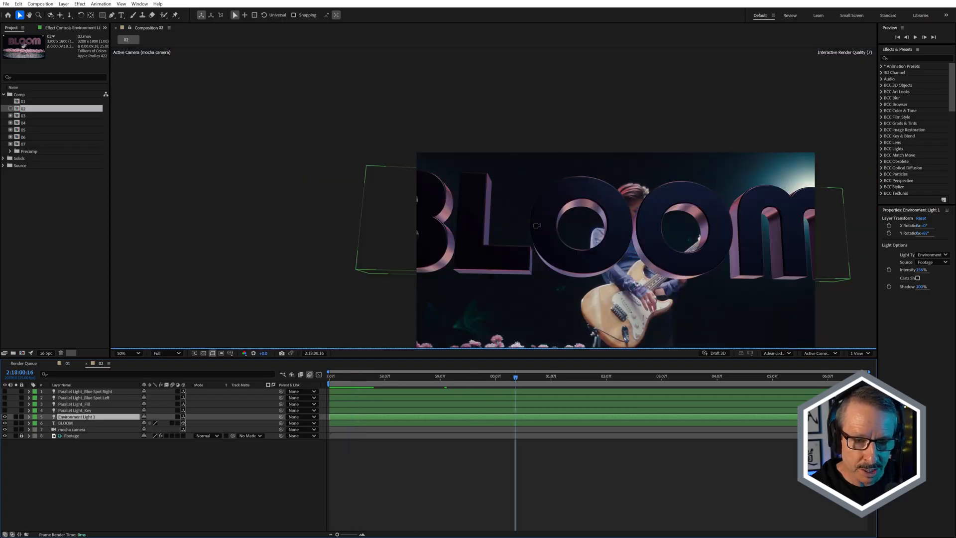
left_click_drag(631, 239, 511, 166)
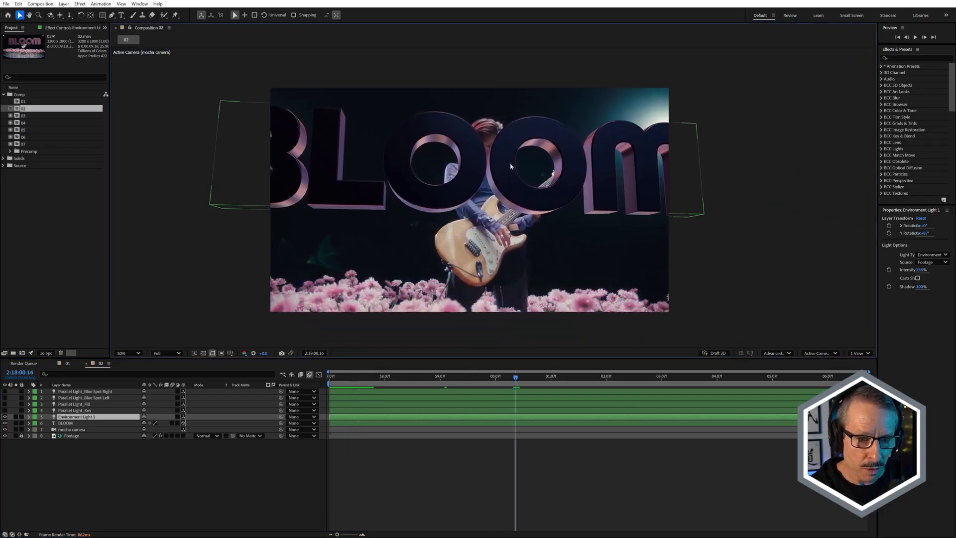
scroll(540, 142, "up", 2)
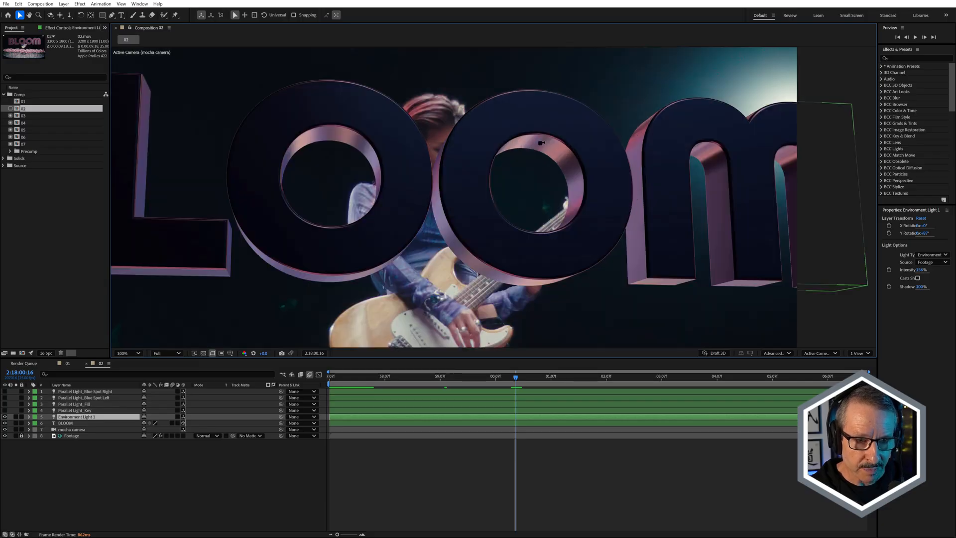
left_click_drag(513, 377, 511, 399)
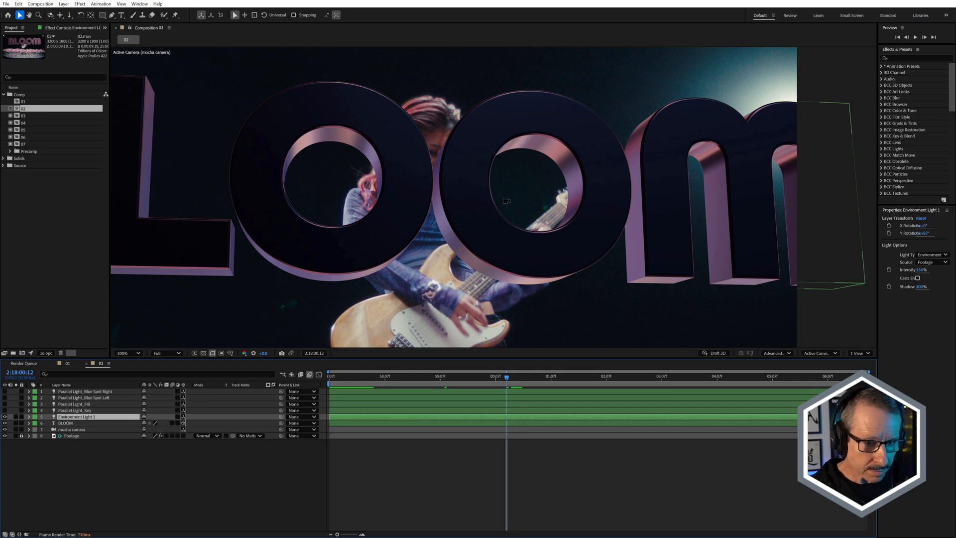
scroll(507, 201, "down", 4)
scroll(506, 200, "up", 2)
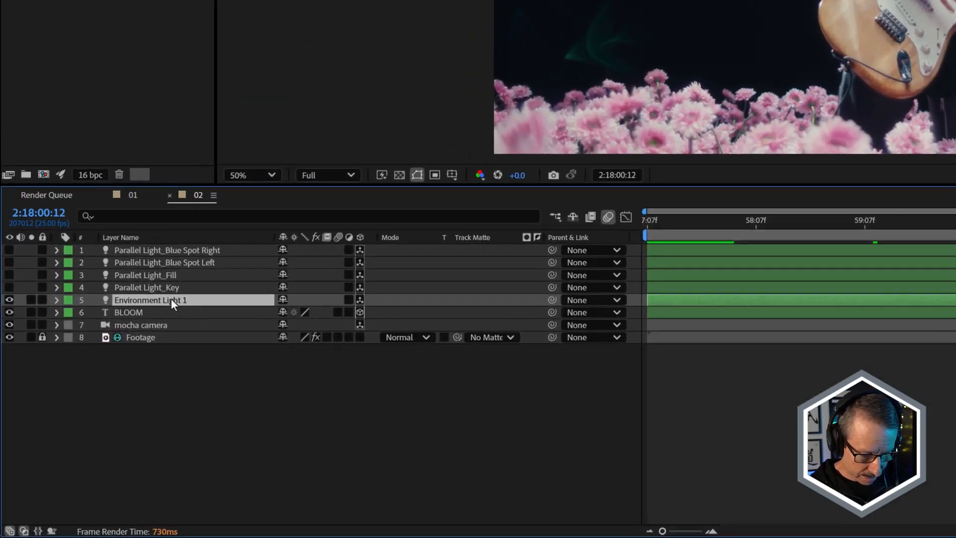
Reveal Environment Light 1's modified properties and try a Y Rotation of 0°.
key("u")
key("u")
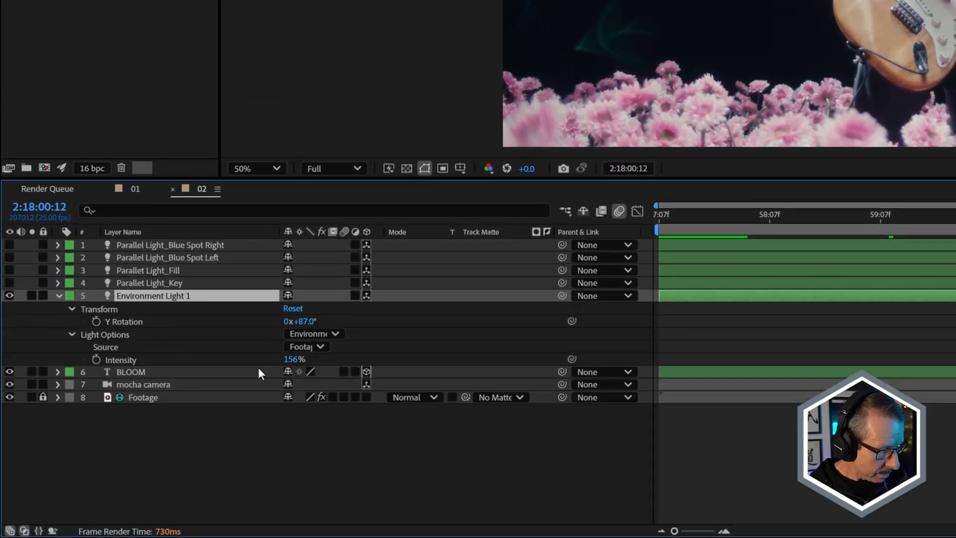
left_click(308, 323)
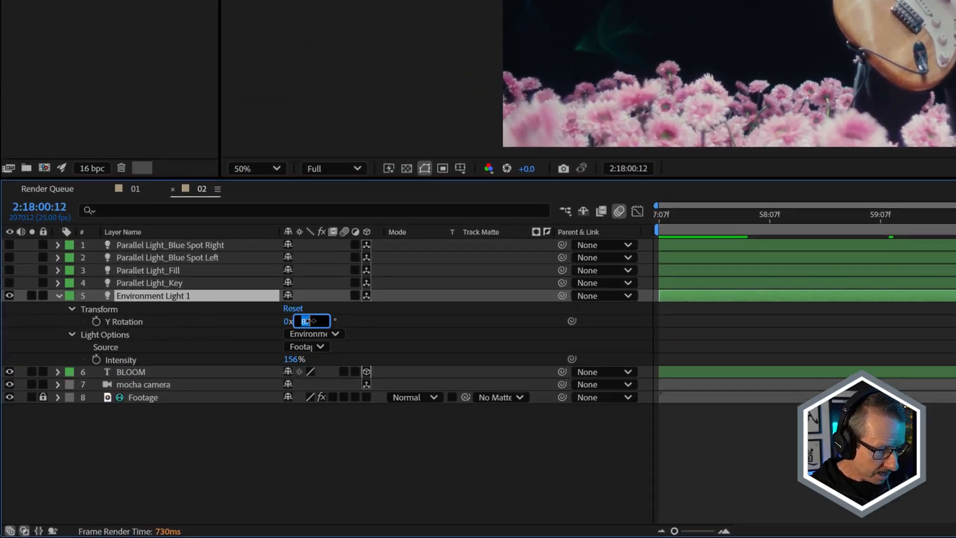
type("0")
key("Return")
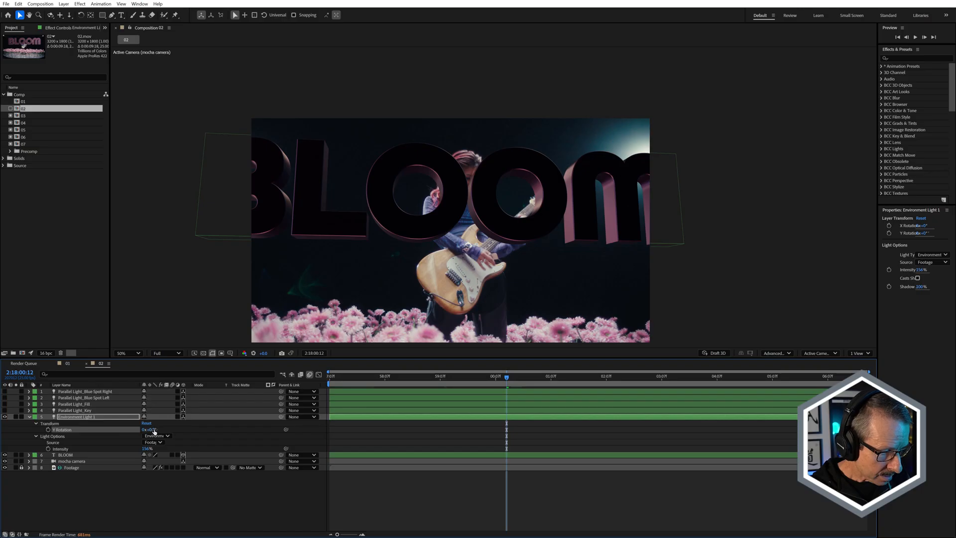
Try rotating Environment Light 1 to about 243° on Y, check another frame, and undo the Y Rotation changes.
left_click_drag(153, 431, 245, 423)
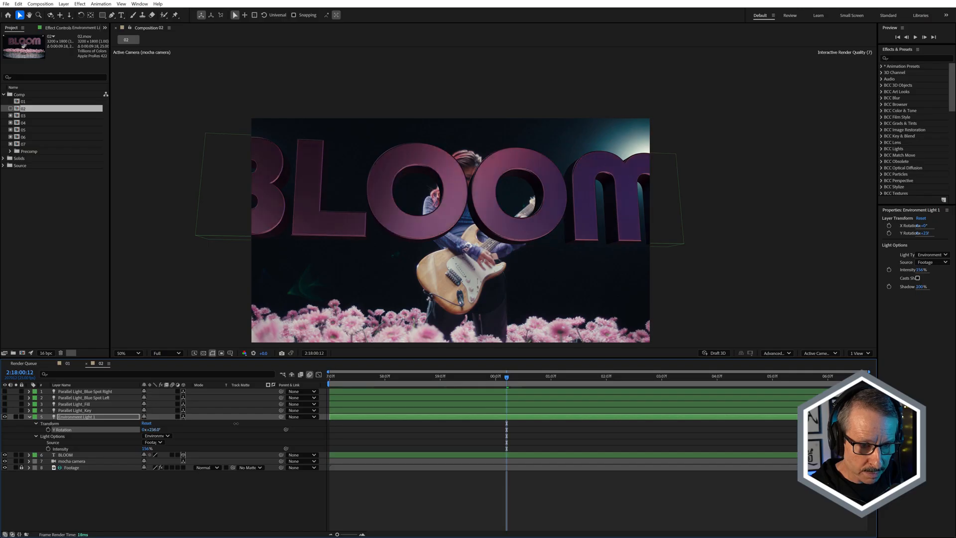
left_click_drag(505, 377, 470, 403)
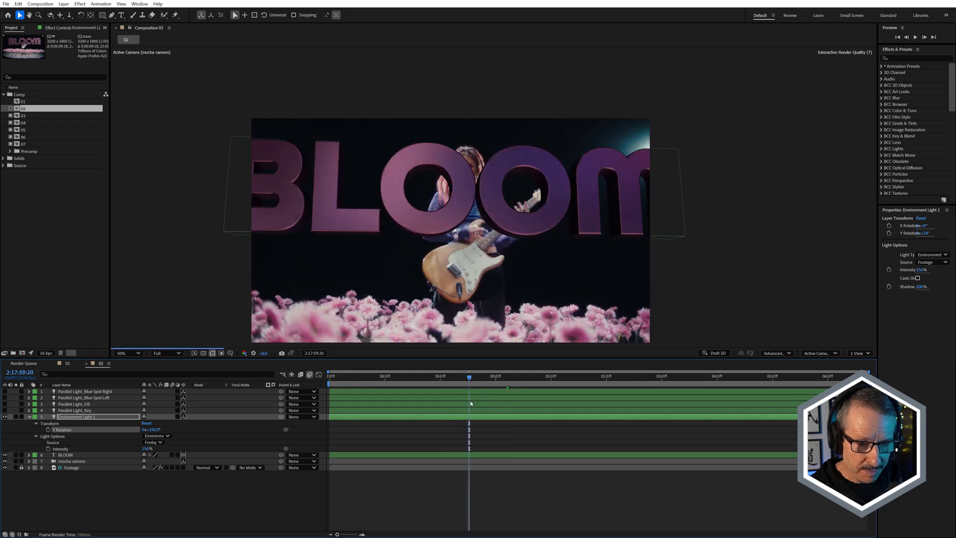
key("k")
key("ctrl+z")
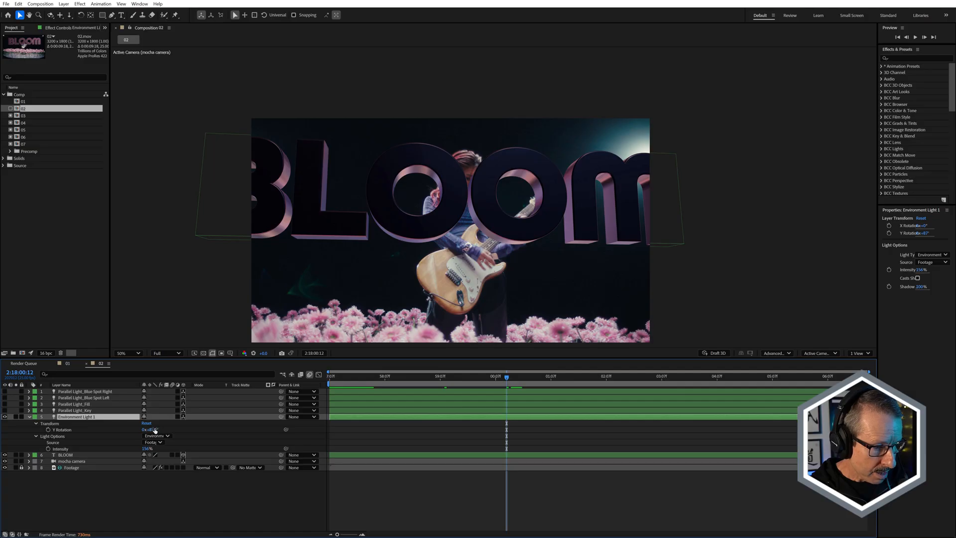
Move the playhead to 2:18:00:10, inspect the reflections on the letter edges closely, and collapse Environment Light 1's properties.
left_click_drag(475, 382, 505, 391)
scroll(537, 171, "up", 2)
scroll(537, 172, "up", 2)
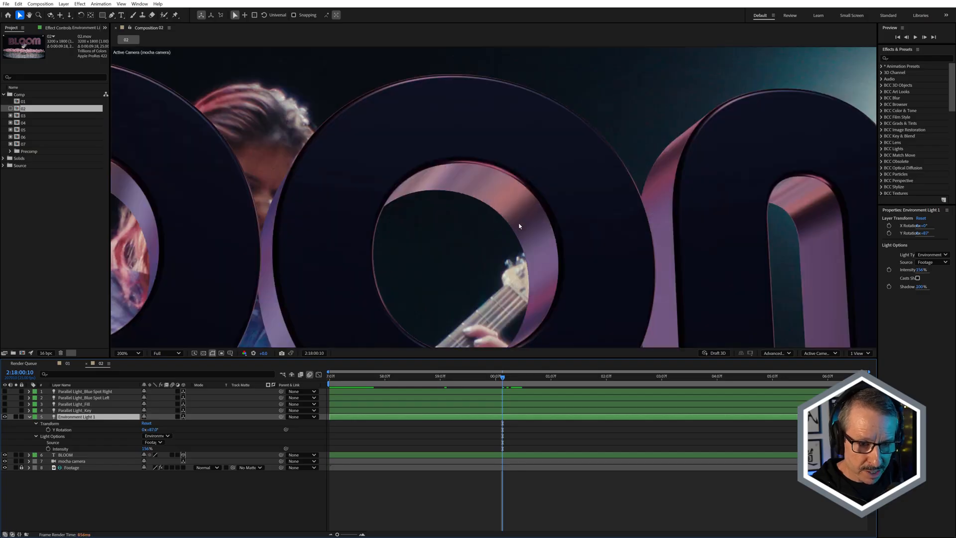
scroll(518, 224, "down", 6)
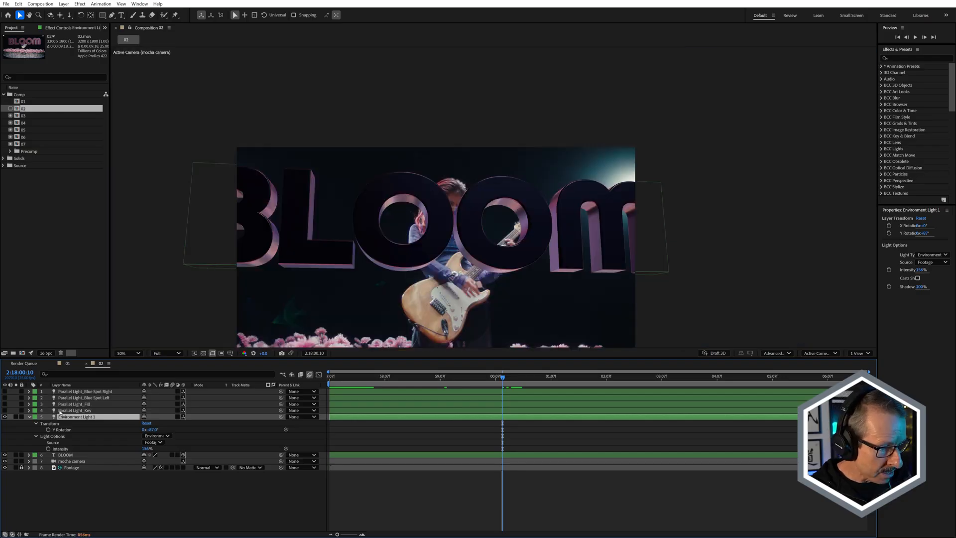
left_click(29, 417)
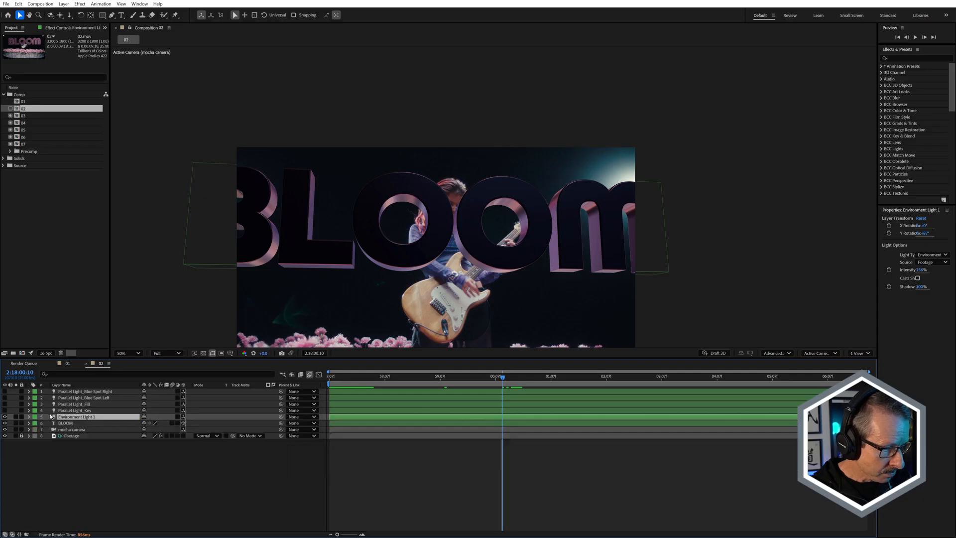
Turn on the Parallel Light_Key and Parallel Light_Fill layers to light the front faces of the BLOOM text.
left_click(85, 411)
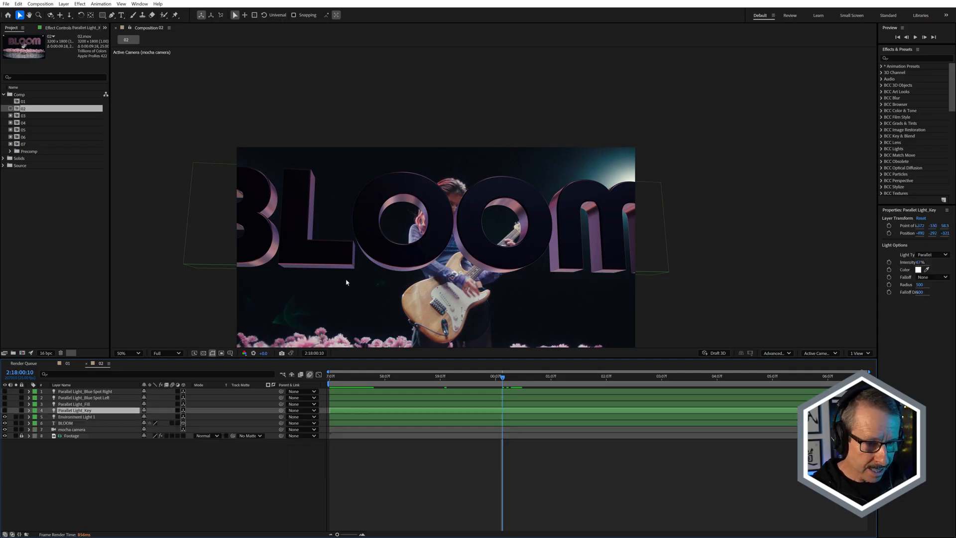
left_click(4, 410)
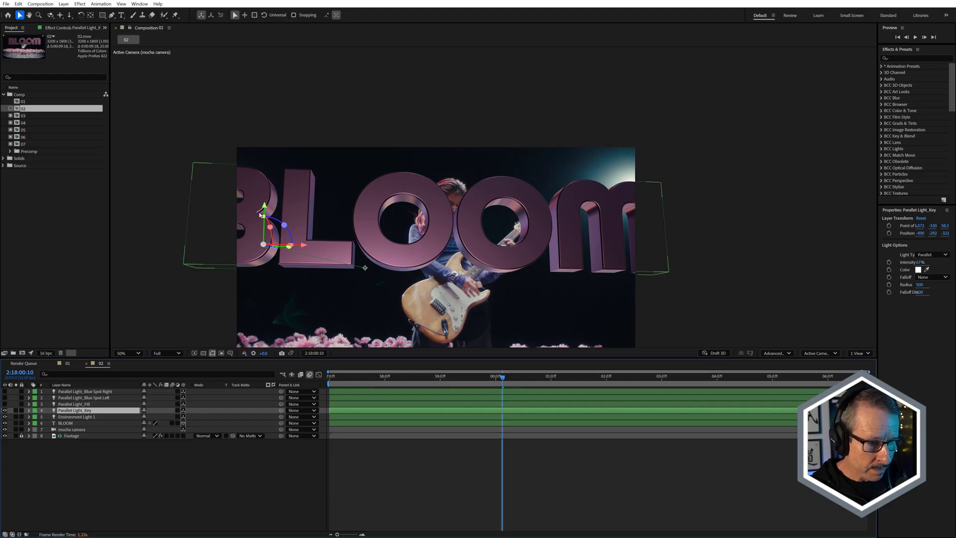
left_click(86, 404)
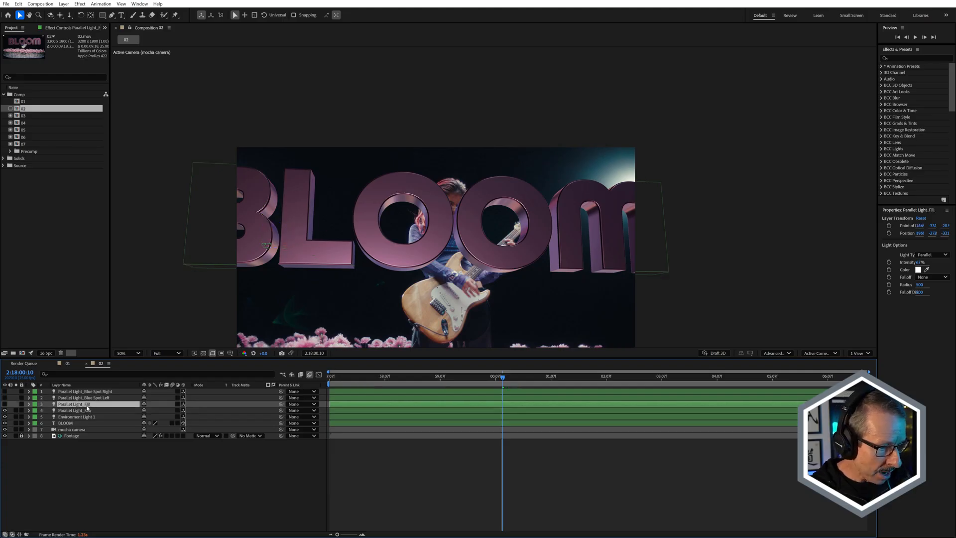
left_click(5, 404)
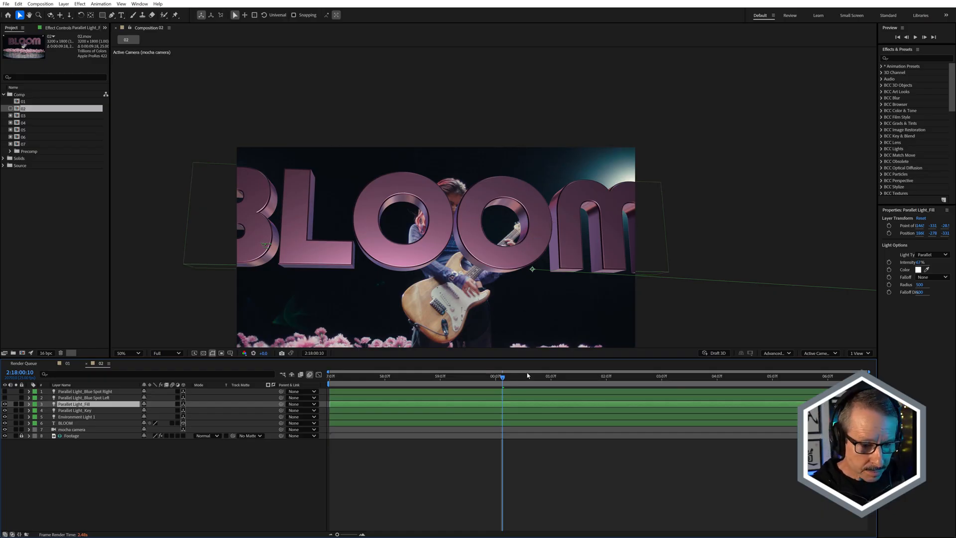
Solo the Footage layer and move the playhead to 2:18:00:09 to examine the stage spotlight behind the guitarist.
left_click(16, 436)
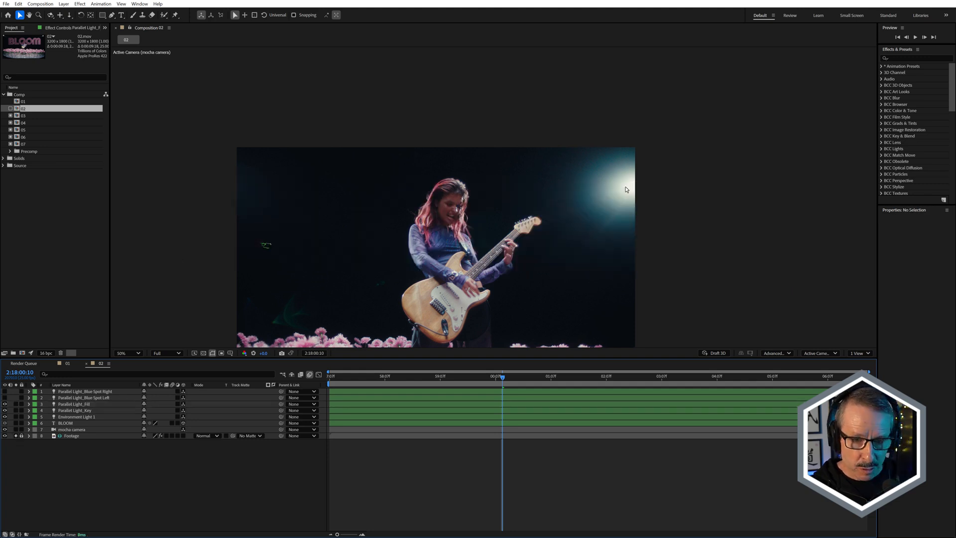
left_click_drag(521, 378, 501, 381)
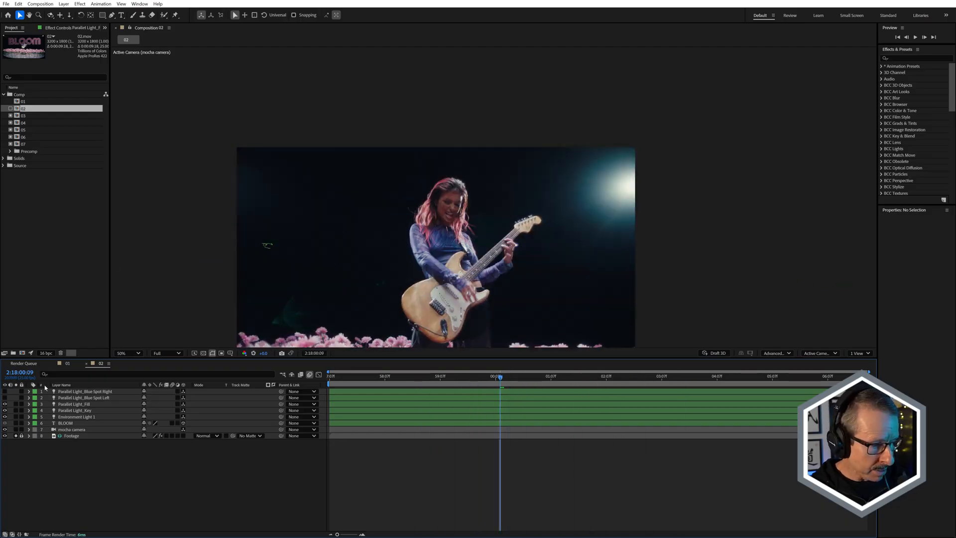
Turn on the Blue Spot Left and Blue Spot Right parallel lights and solo the BLOOM layer along with the footage.
left_click(78, 398)
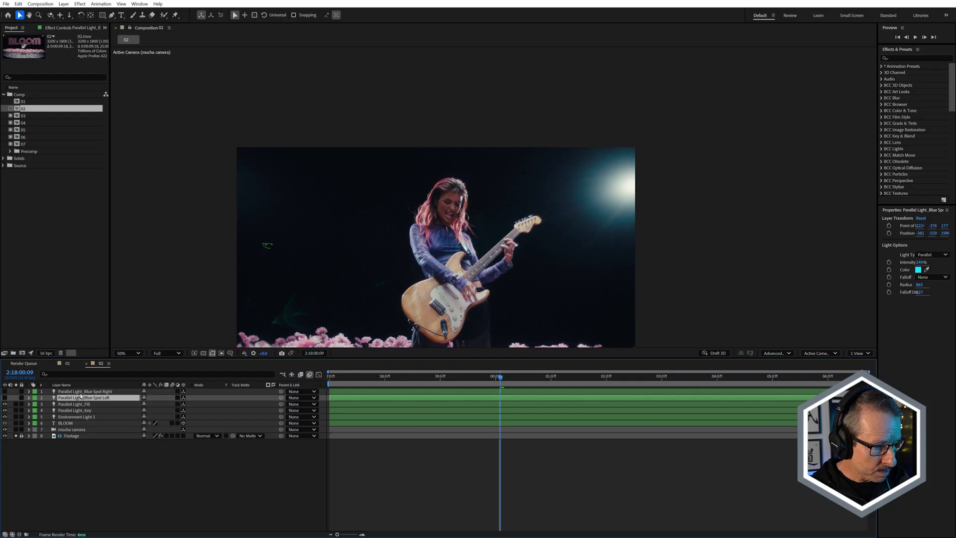
left_click(5, 398)
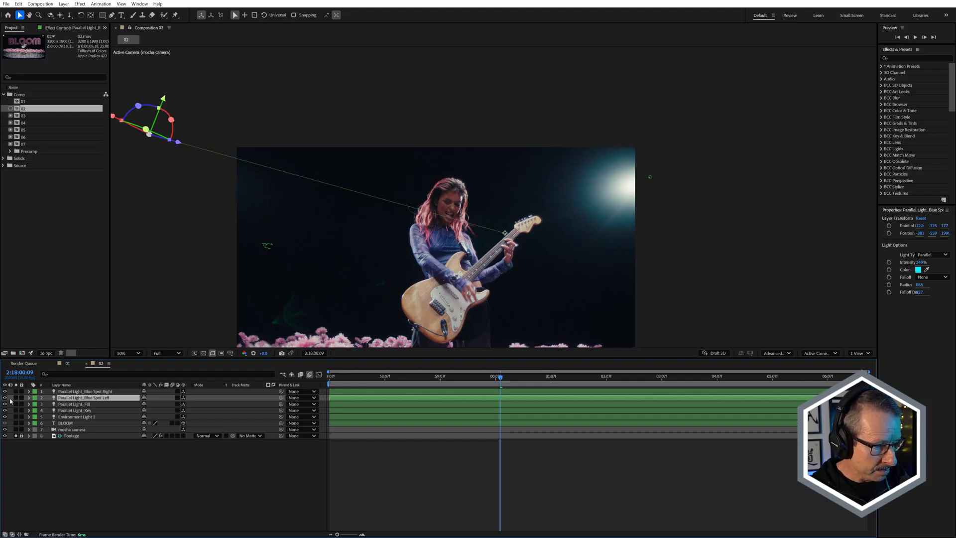
left_click(16, 423)
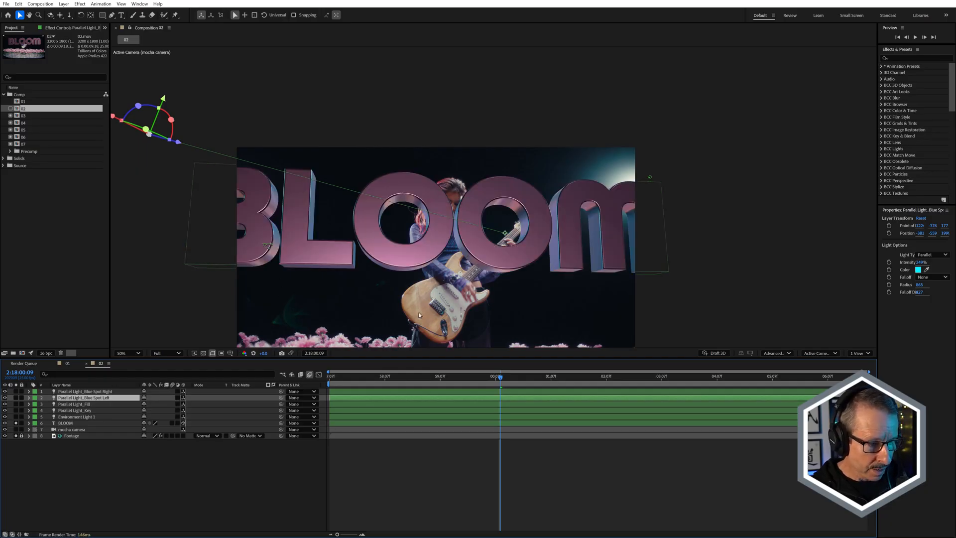
Inspect the blue light on the letter sides, switching both Blue Spot lights off and back on to compare.
scroll(468, 221, "up", 2)
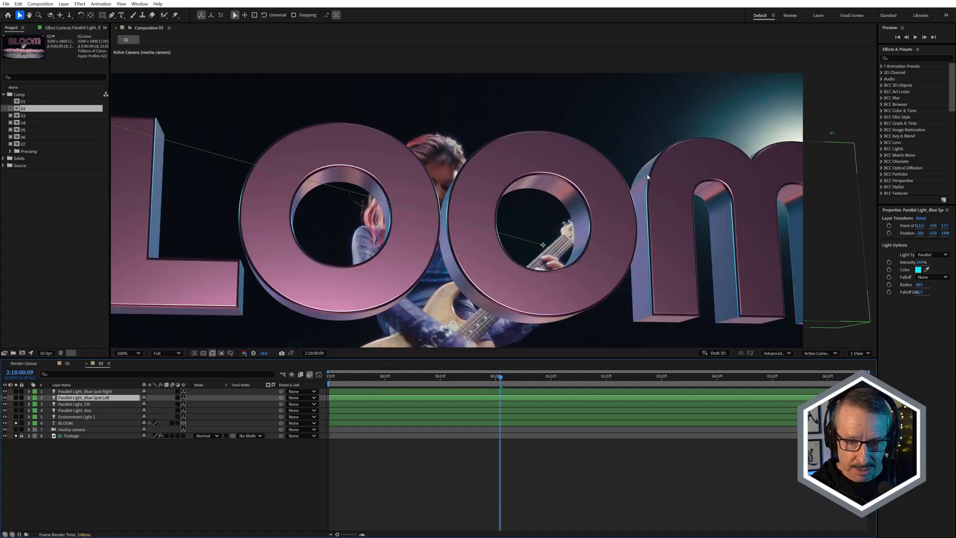
scroll(643, 209, "down", 2)
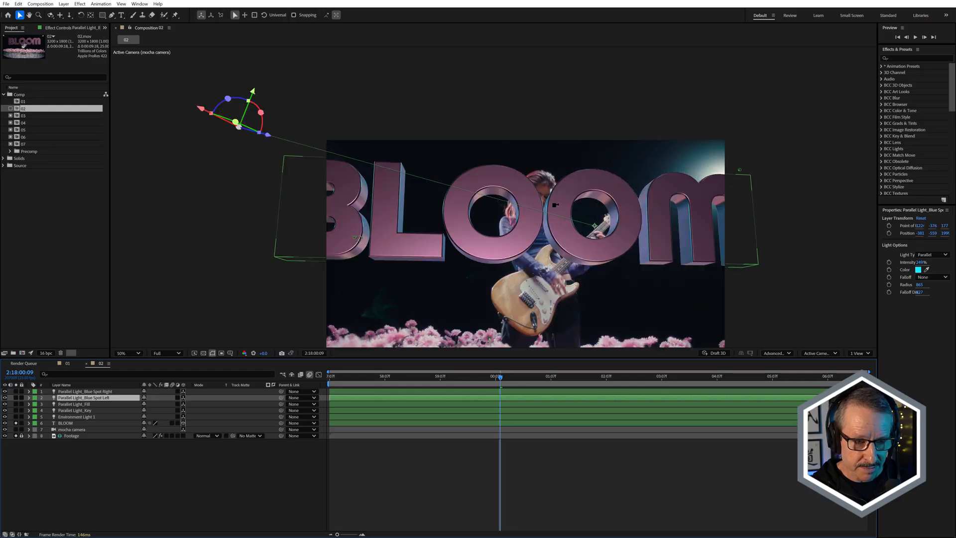
left_click(6, 398)
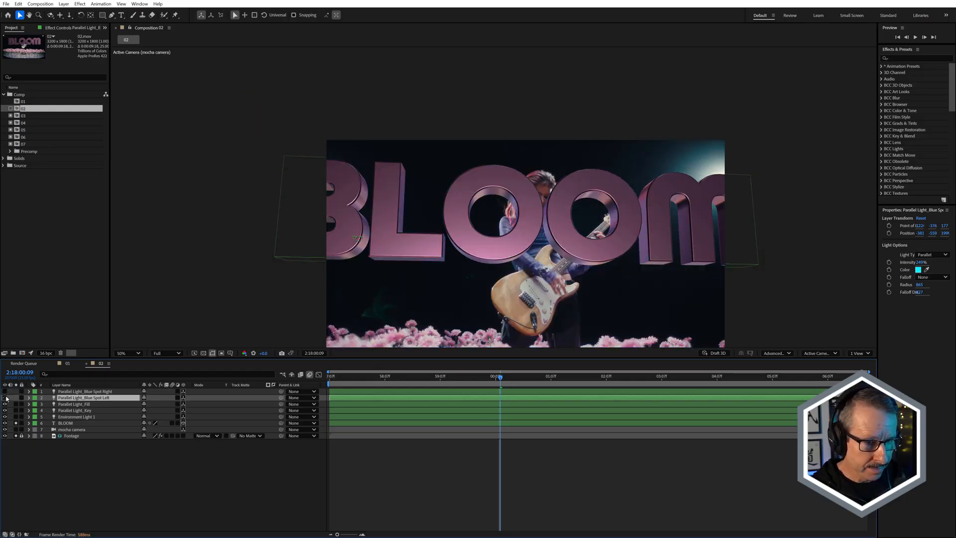
scroll(384, 217, "up", 1)
scroll(384, 217, "down", 1)
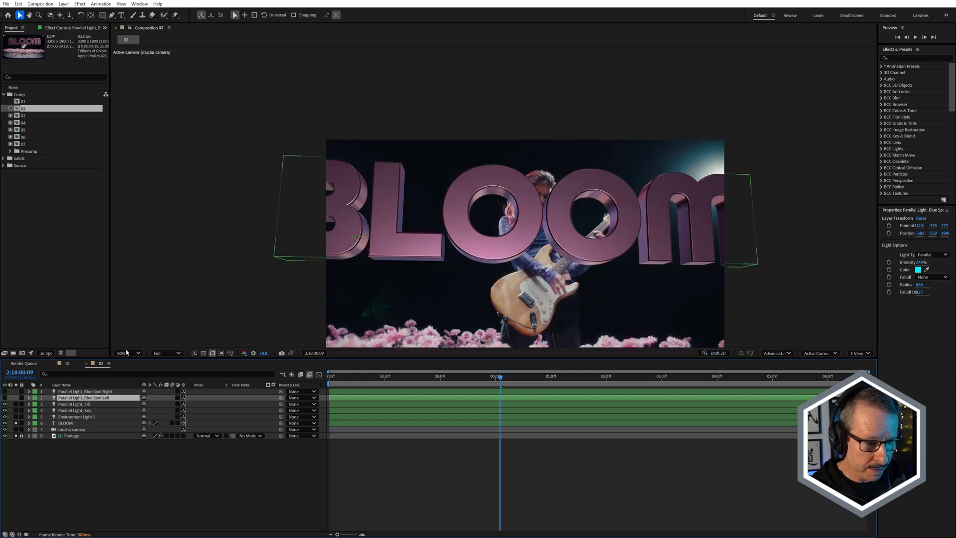
left_click(5, 397)
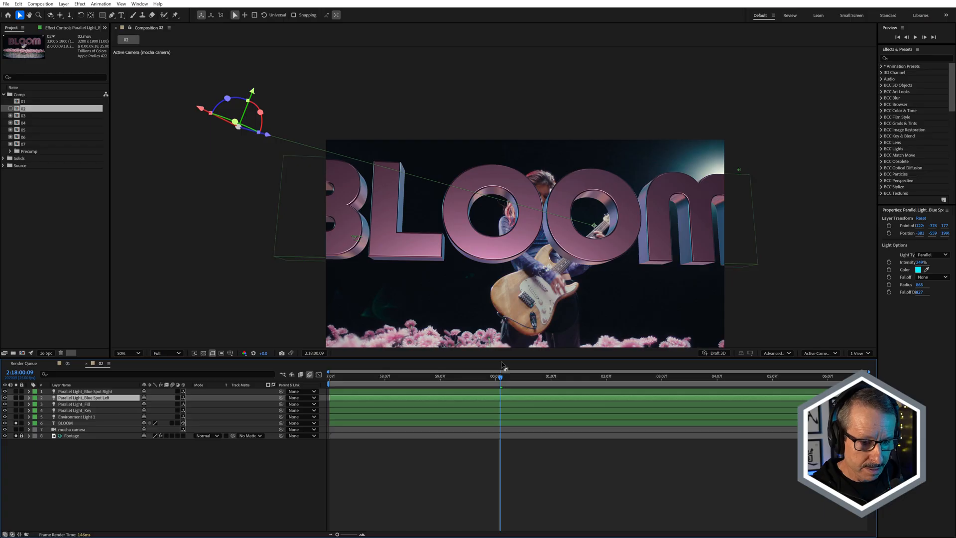
At 2:17:57:14, reposition Parallel Light_Blue Spot Left over the blue stage light in the footage's upper-left corner, and check neighbouring frames.
left_click_drag(498, 381, 345, 382)
key("space")
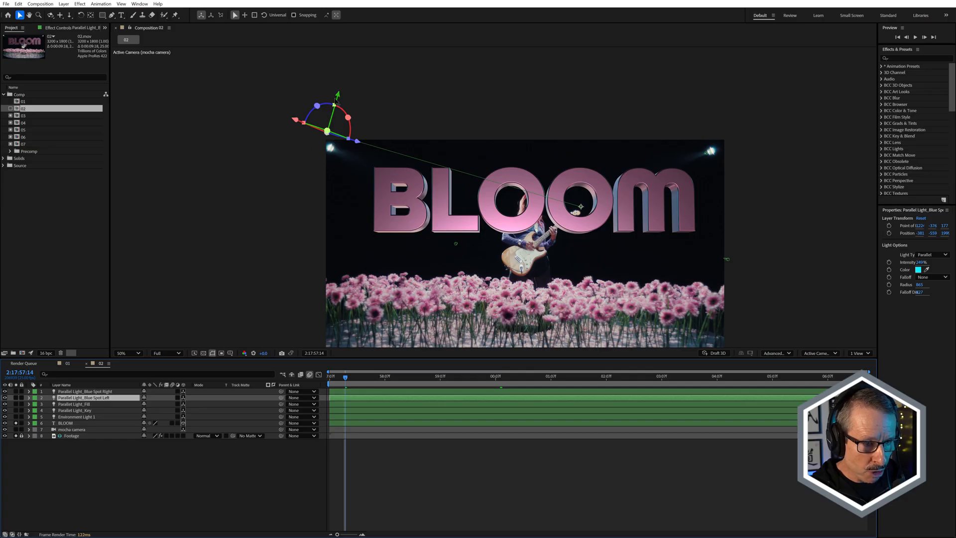
left_click_drag(327, 141, 332, 153)
left_click_drag(367, 382, 353, 399)
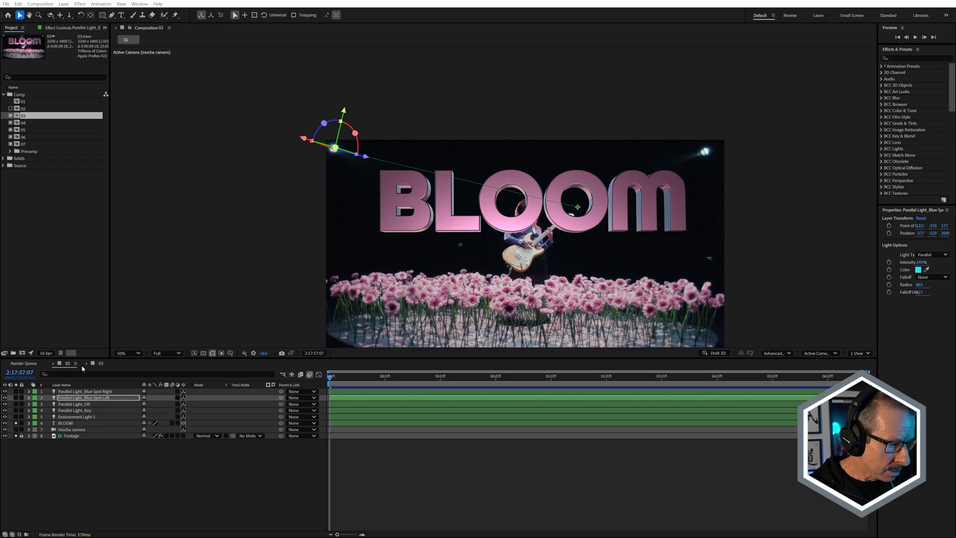
Close composition 02's timeline and move the playhead in composition 03 to 2:17:58:08.
left_click(52, 363)
left_click(66, 364)
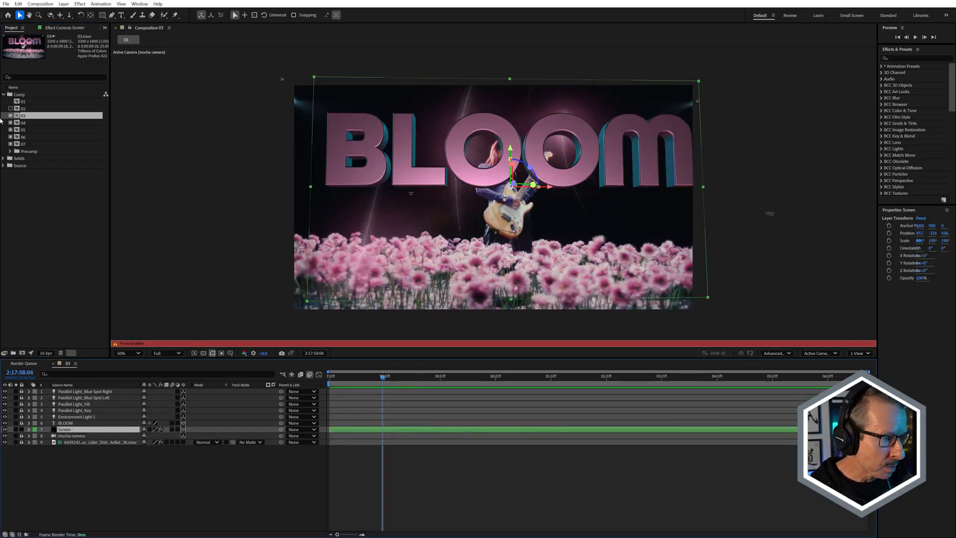
left_click_drag(384, 374, 351, 324)
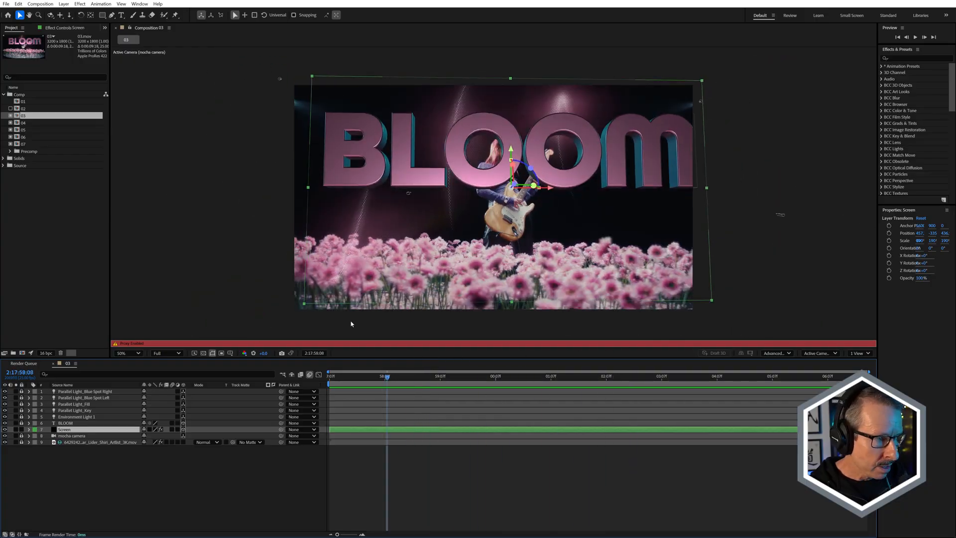
Turn off the proxy for composition 03 so that its layers render live.
left_click(13, 117)
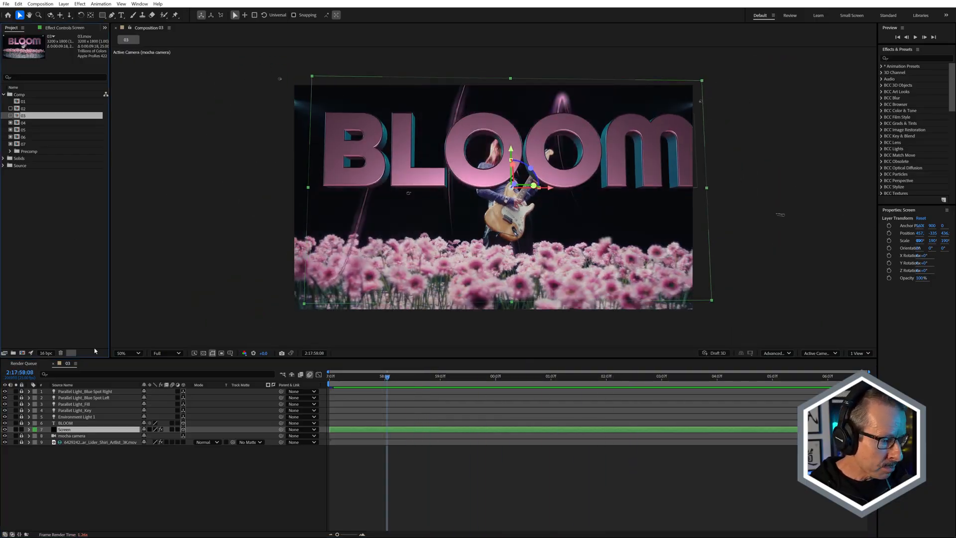
left_click(68, 433)
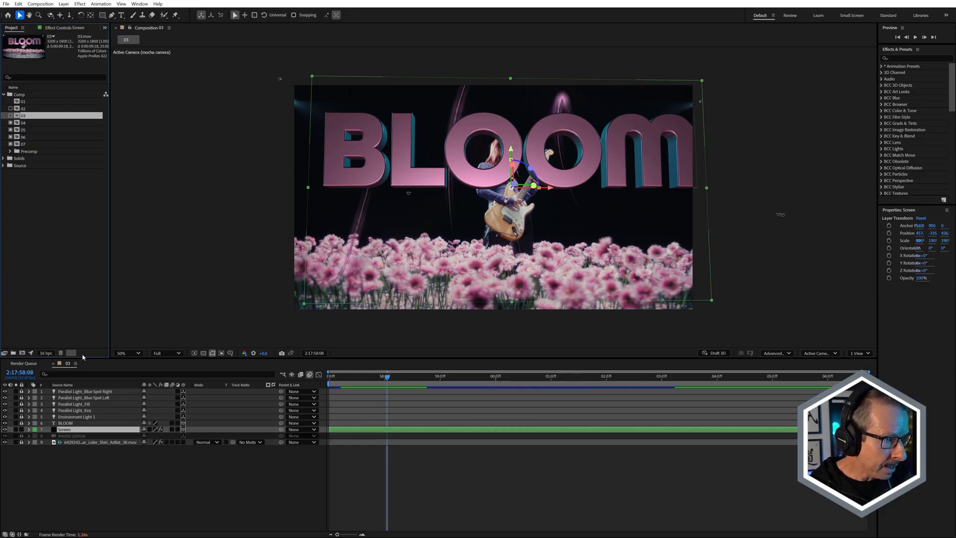
Show the Screen layer's effects and open its S_Effect for editing in the Sapphire Effect Builder.
left_click(61, 29)
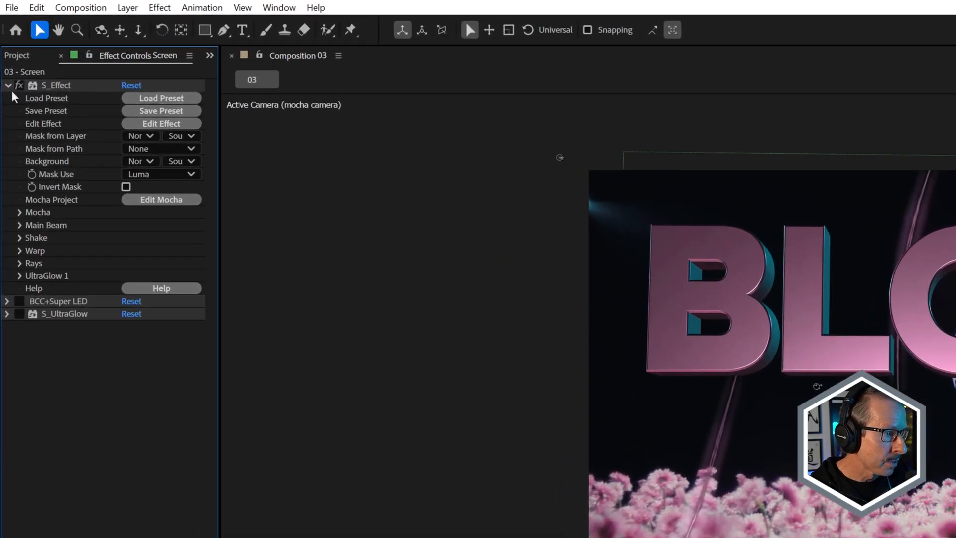
left_click(9, 55)
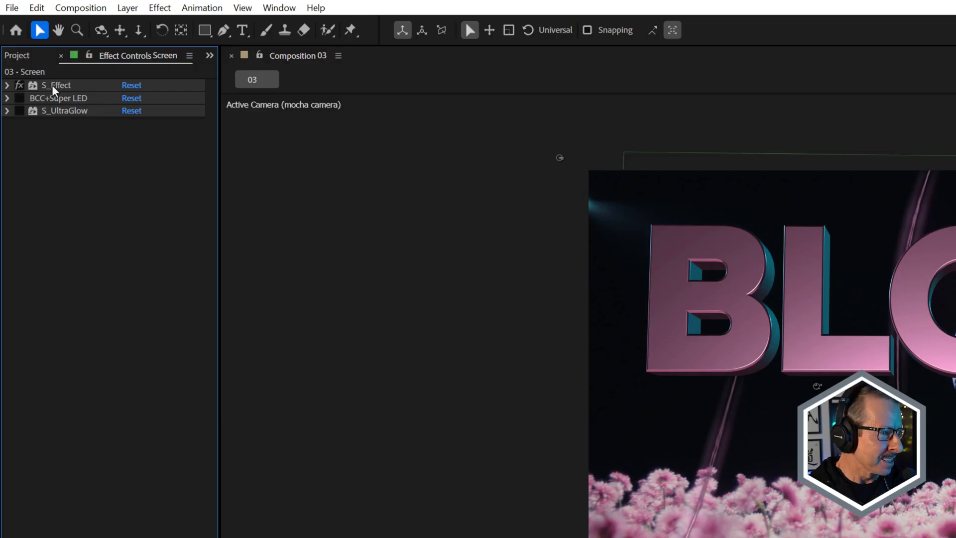
left_click(64, 86)
left_click(6, 86)
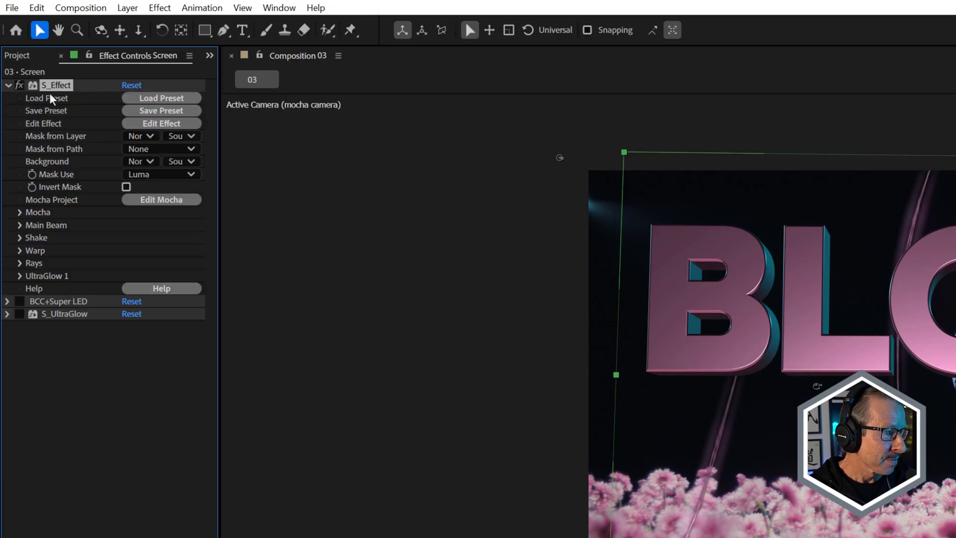
left_click(162, 124)
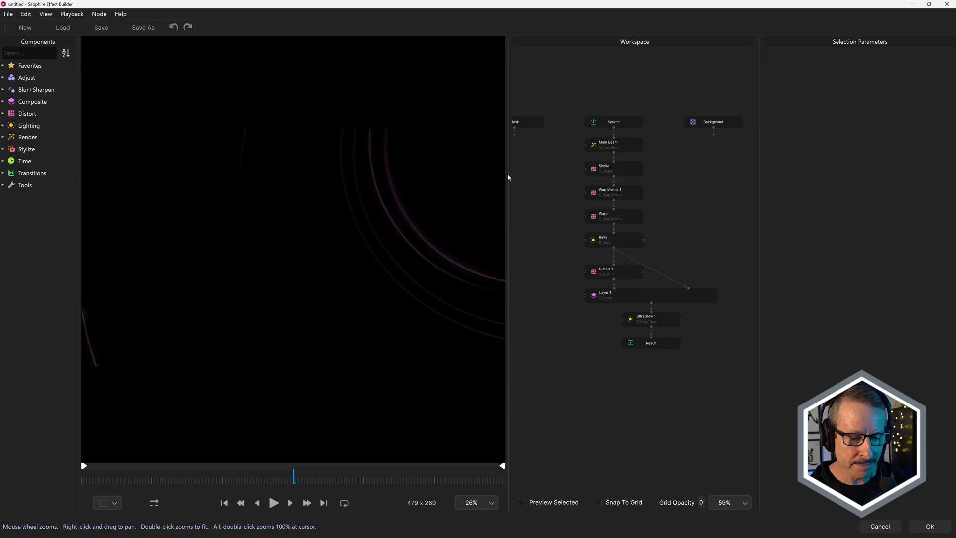
Examine the S_Effect node chain from Source to Result and scrub the preview to see the light swirls move.
left_click_drag(571, 152, 689, 313)
left_click(678, 220)
scroll(672, 219, "up", 2)
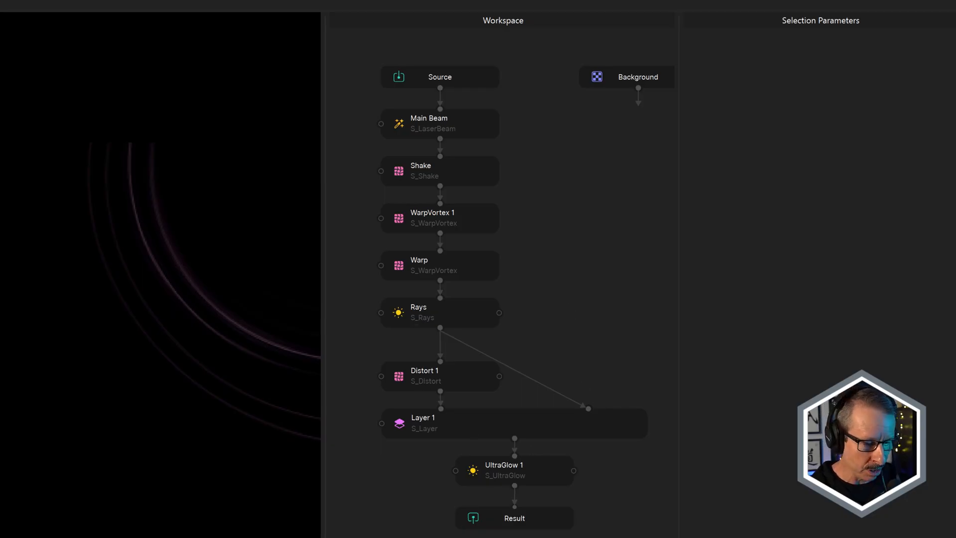
mouse_move(241, 478)
left_mouse_down()
mouse_move(269, 478)
mouse_move(257, 478)
left_mouse_up()
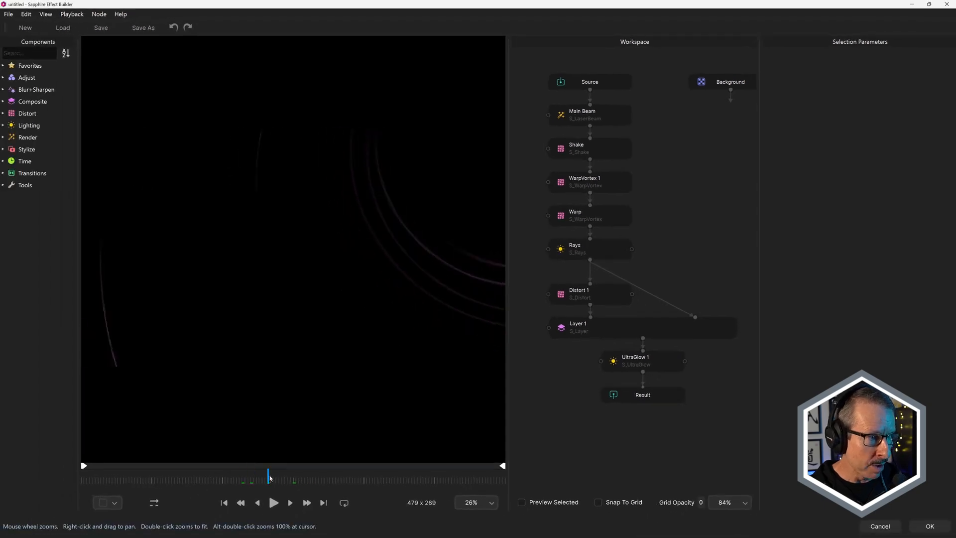
scroll(395, 212, "down", 3)
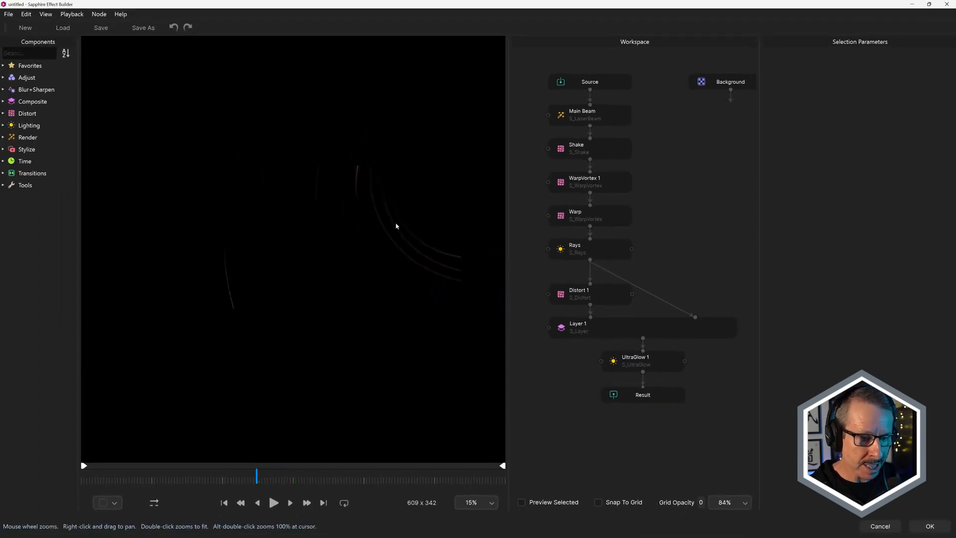
mouse_move(254, 479)
left_mouse_down()
mouse_move(442, 479)
mouse_move(259, 479)
left_mouse_up()
mouse_move(201, 483)
left_mouse_down()
mouse_move(251, 480)
mouse_move(201, 481)
left_mouse_up()
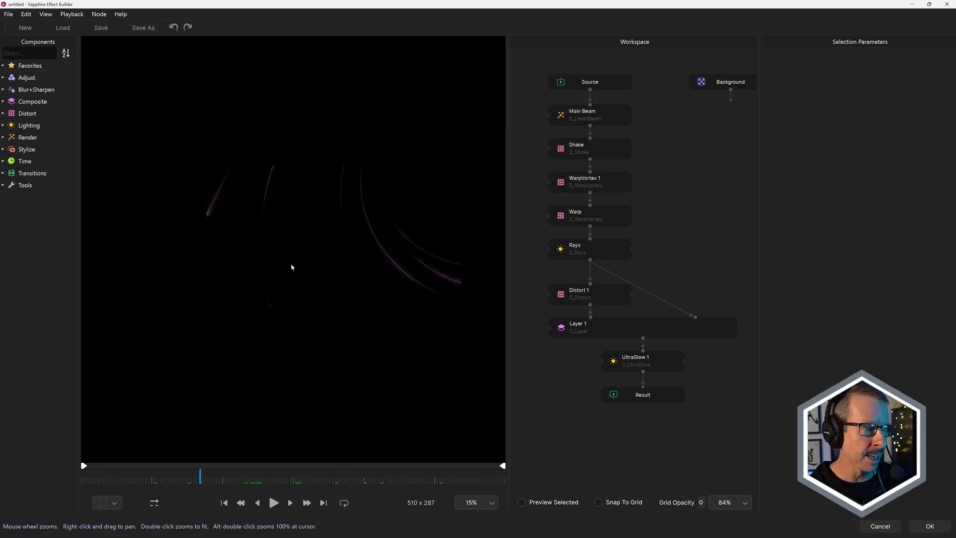
View the VJ Light Swirls Background preset among the favorite S_Effect presets, then leave the preset browser and Effect Builder without changes.
left_click(10, 14)
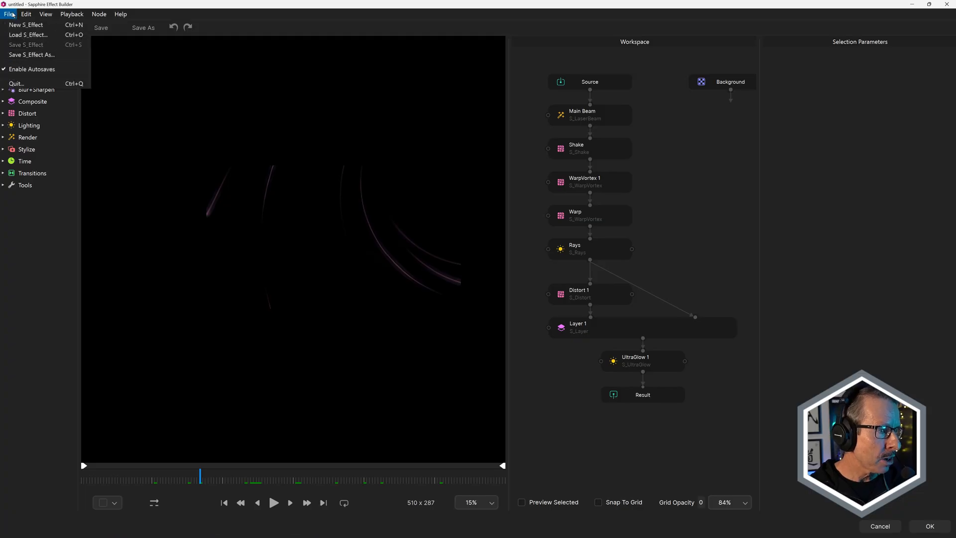
left_click(30, 34)
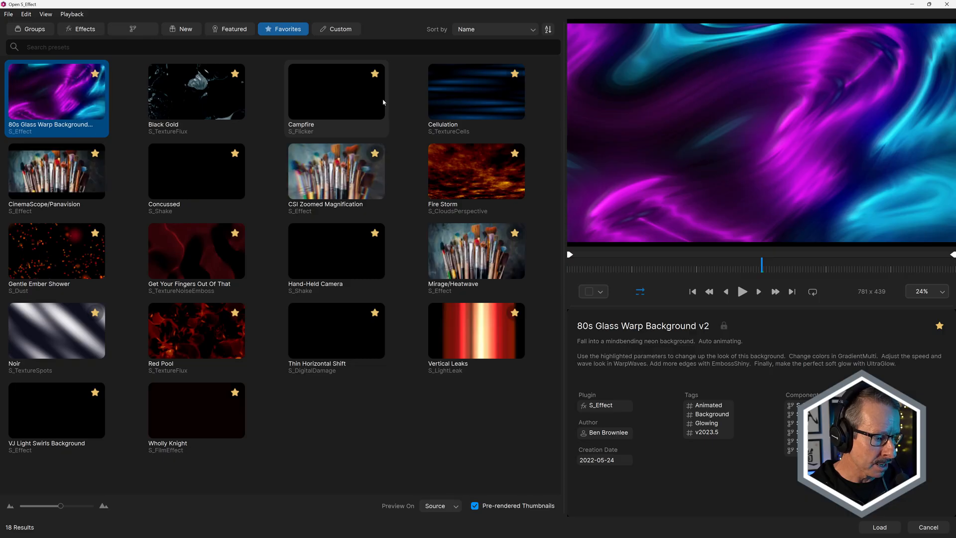
left_click(58, 409)
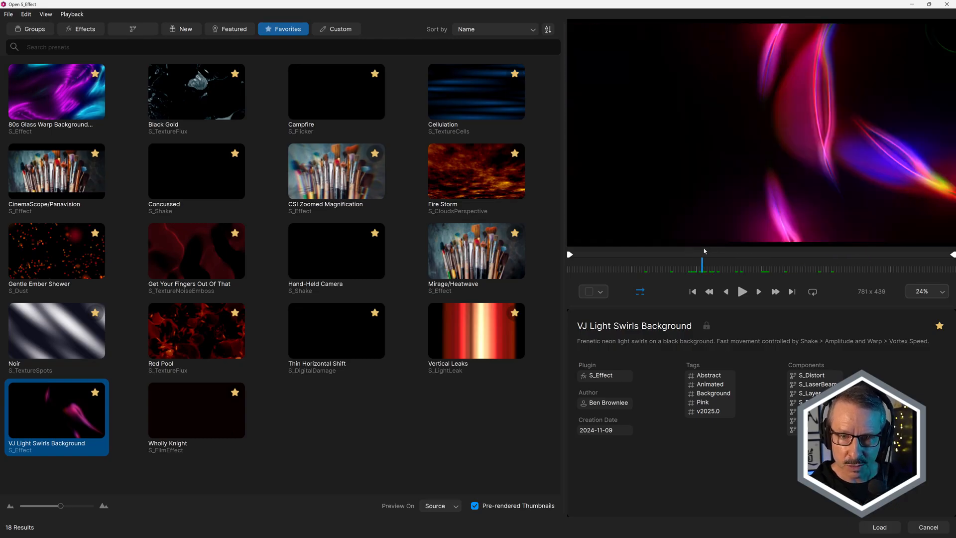
left_click(929, 528)
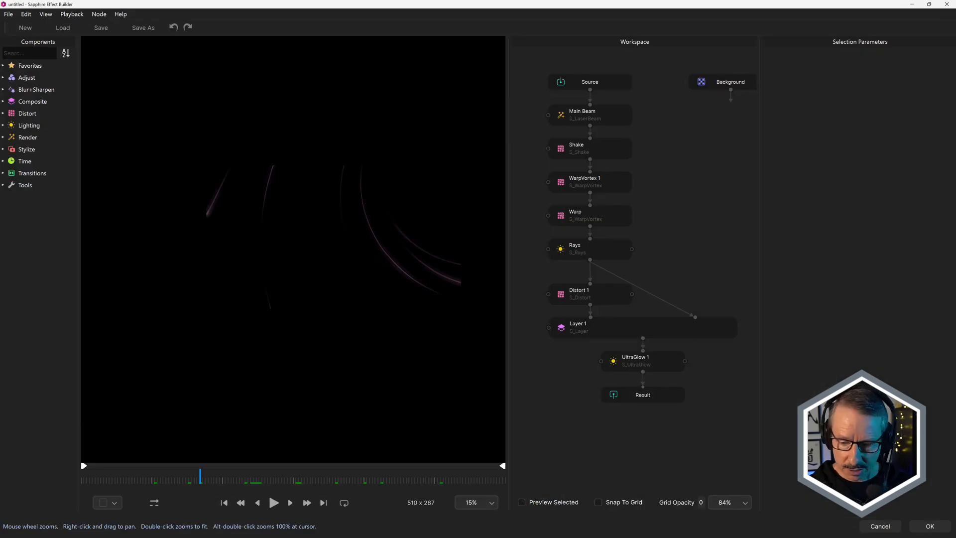
left_click(880, 526)
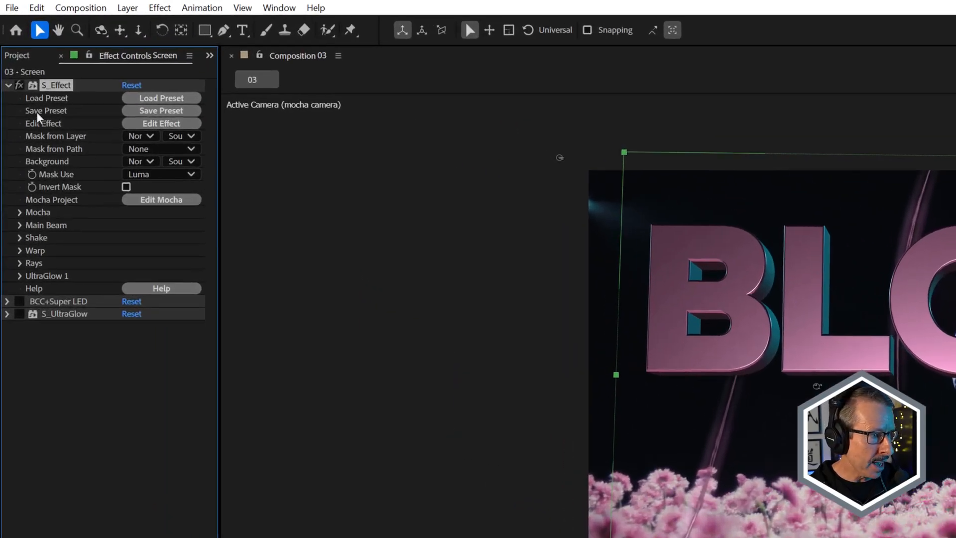
left_click(8, 86)
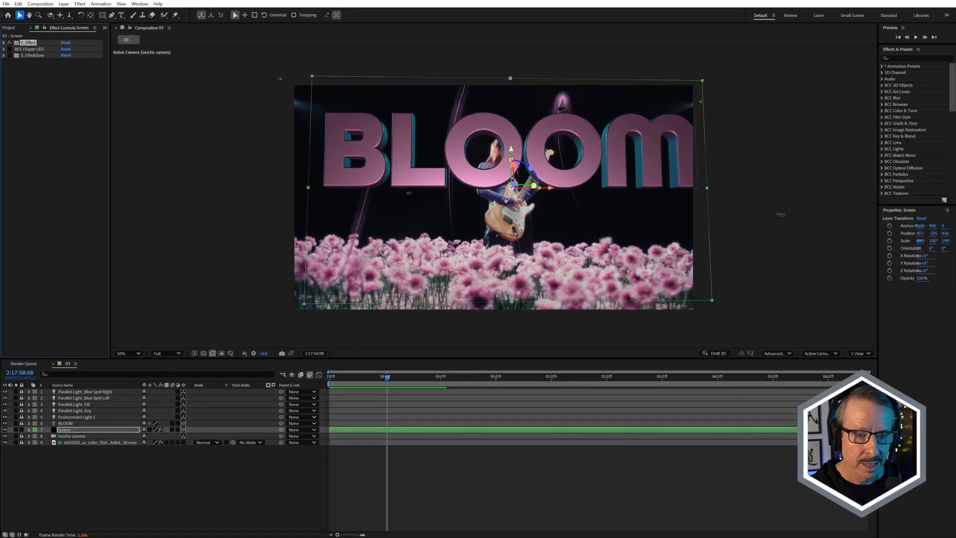
Turn on BCC+Super LED for the Screen layer and check the LED dots up close and at neighbouring frames.
scroll(558, 107, "up", 4)
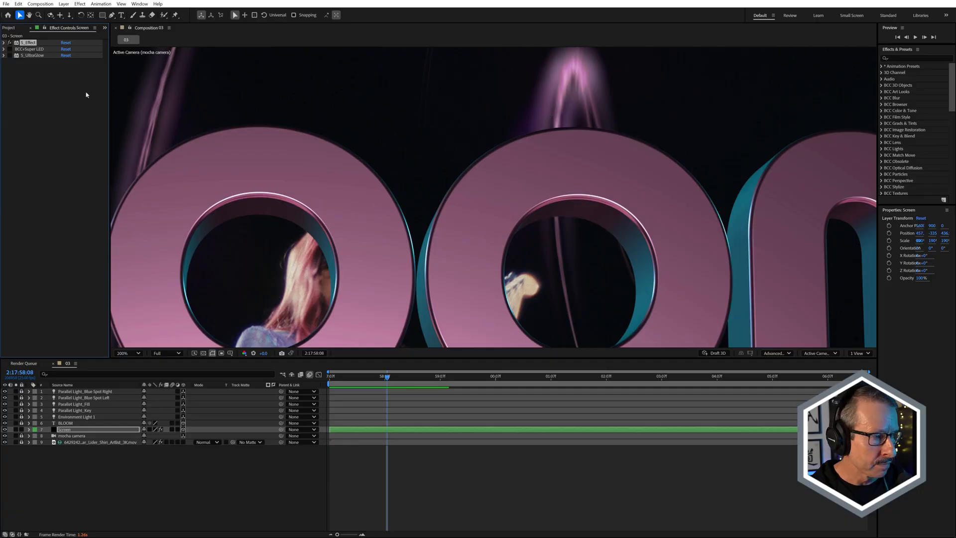
left_click(10, 49)
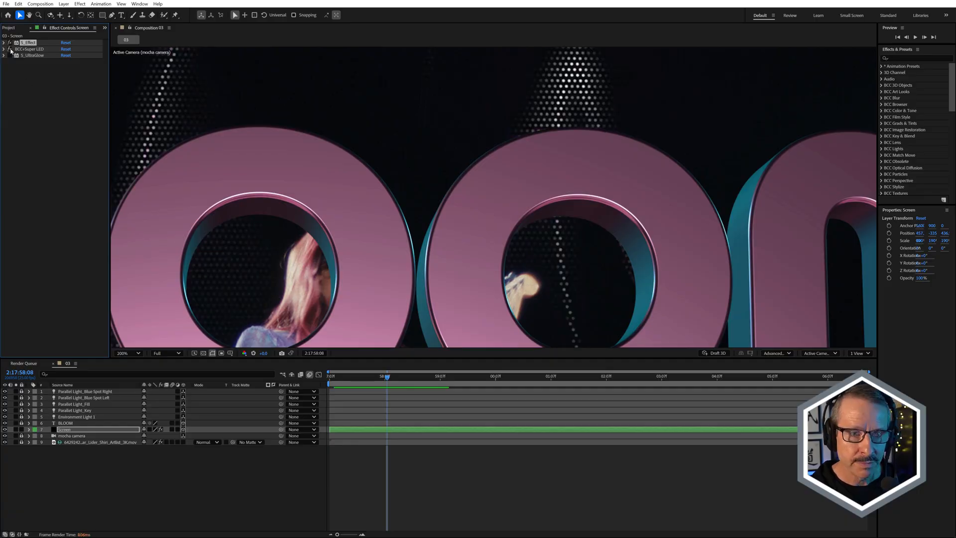
scroll(497, 123, "down", 1)
left_click_drag(393, 379, 417, 379)
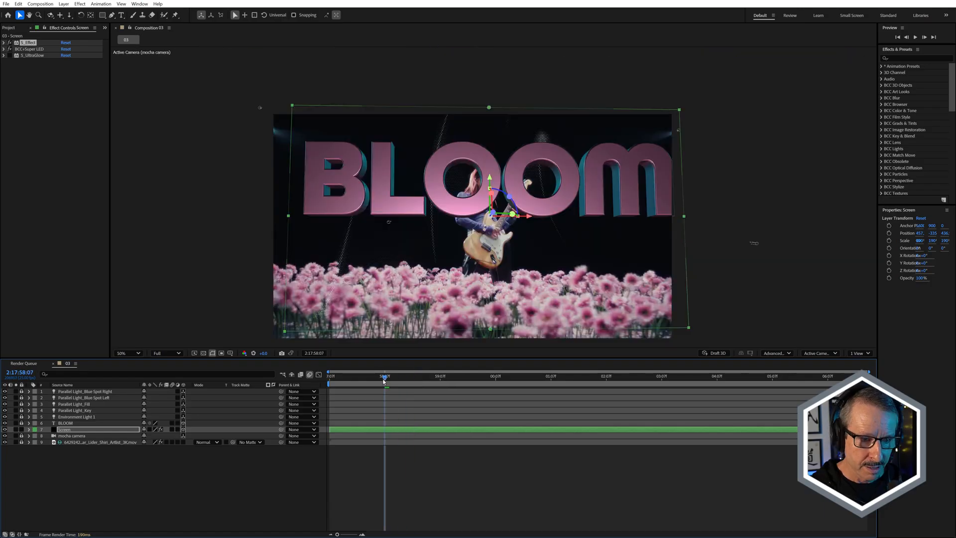
left_click_drag(384, 380, 387, 378)
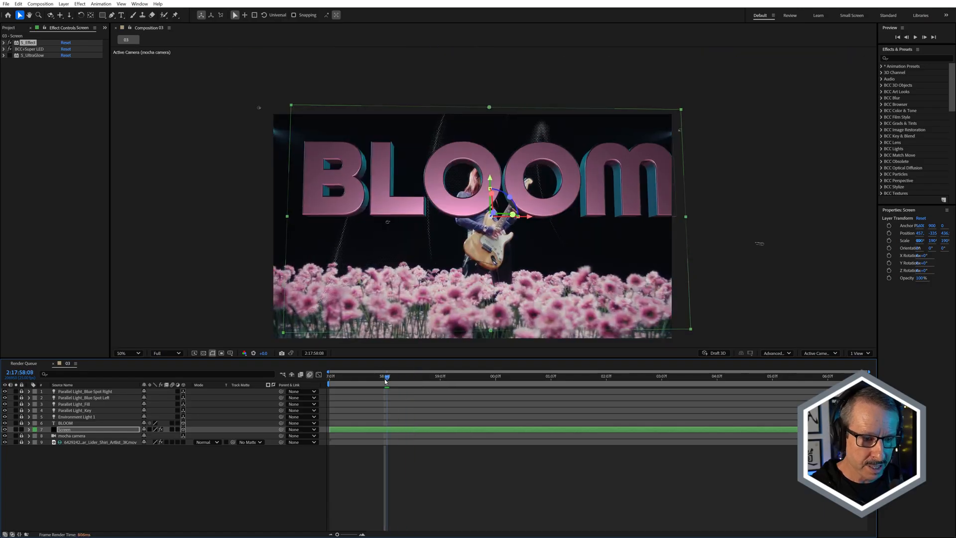
scroll(324, 293, "up", 1)
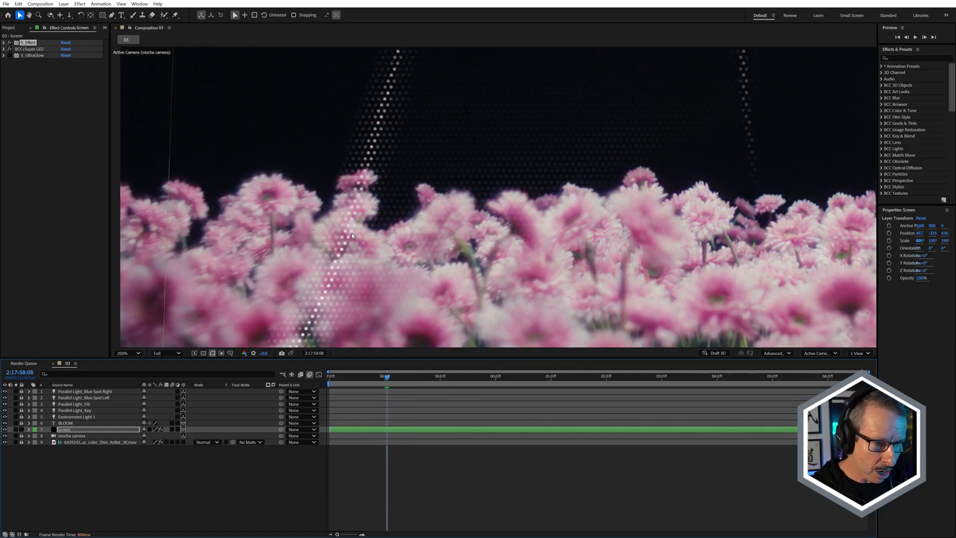
scroll(351, 232, "down", 3)
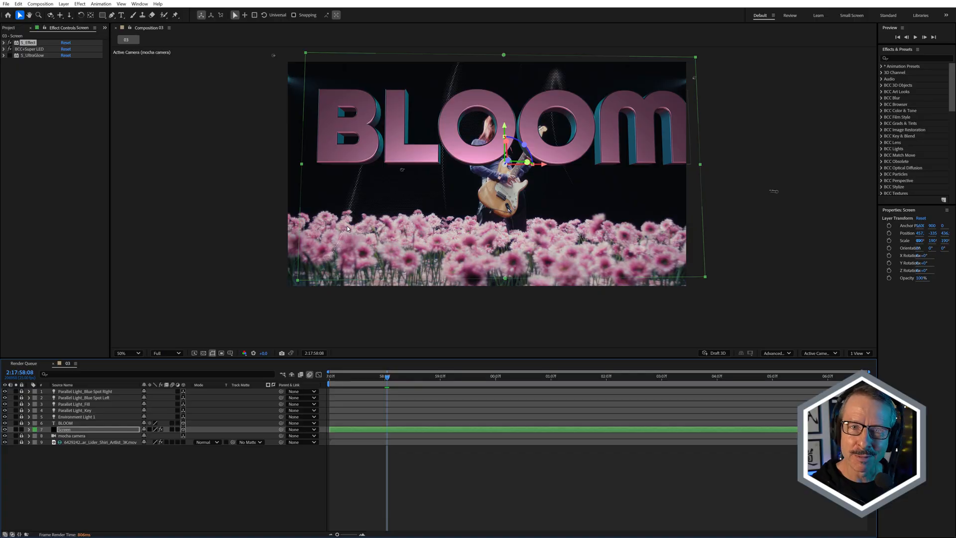
Turn on S_UltraGlow for the Screen layer and show its Primary Glow and Atmosphere parameters.
left_click(28, 55)
left_click(10, 56)
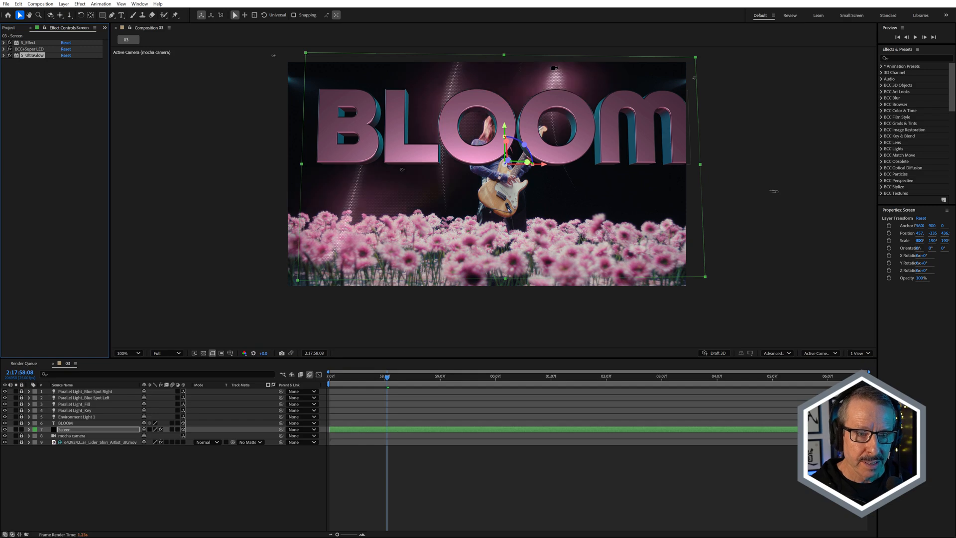
scroll(554, 68, "up", 3)
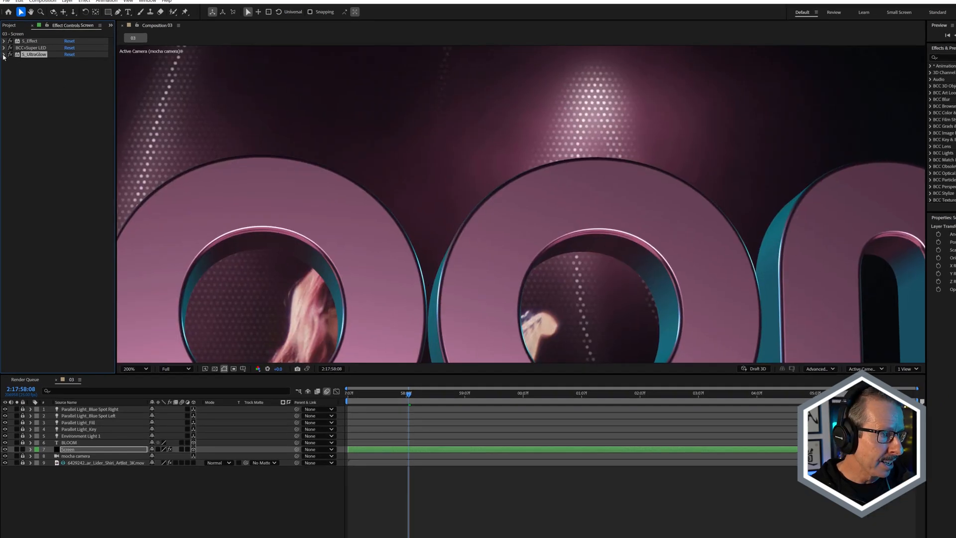
left_click(3, 55)
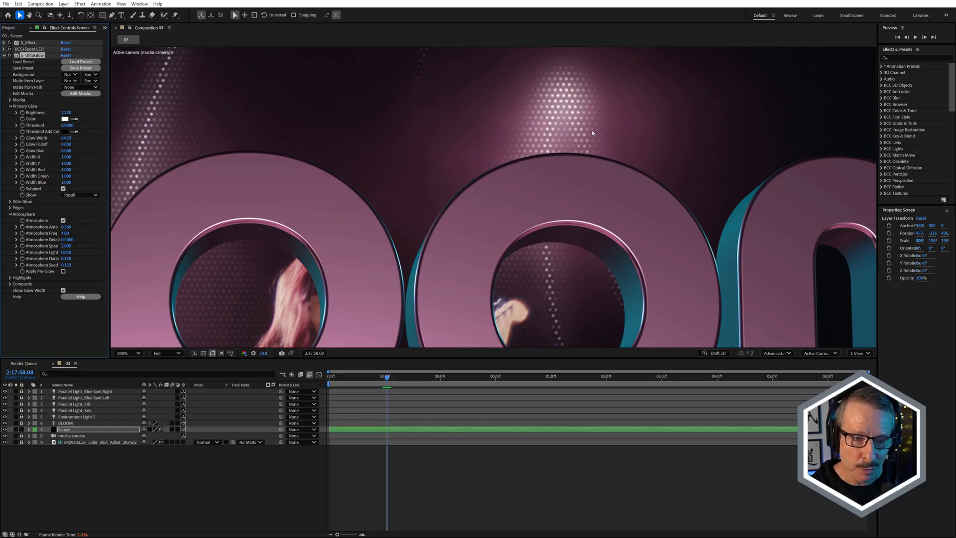
Check the atmospheric glow across the whole composition at frames around 2:17:58:11 to 2:17:58:15.
scroll(588, 125, "down", 1)
scroll(509, 155, "down", 2)
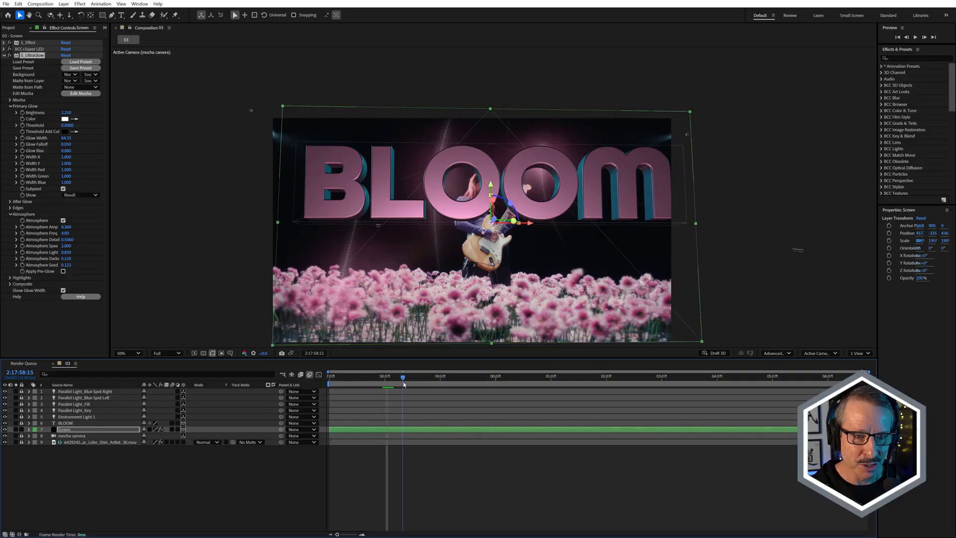
left_click_drag(392, 383, 398, 383)
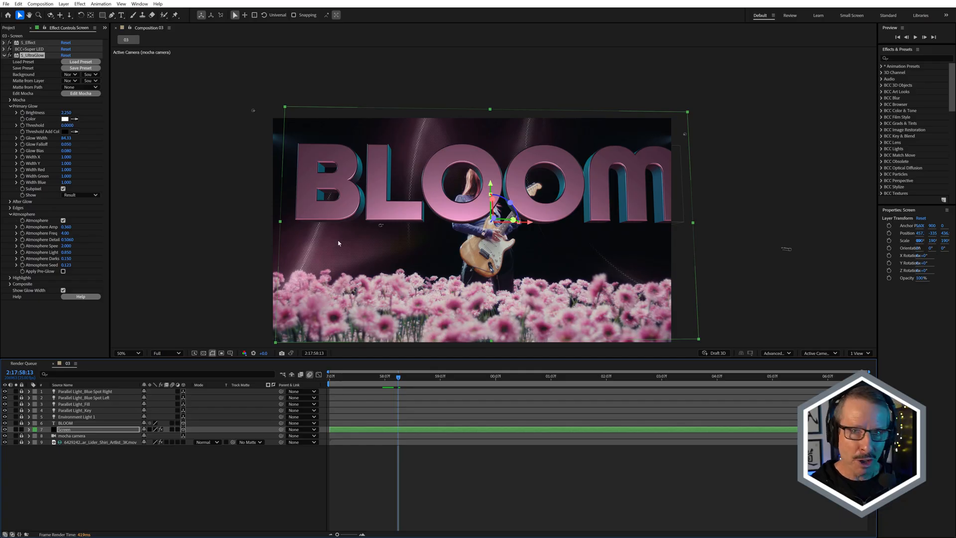
left_click(393, 383)
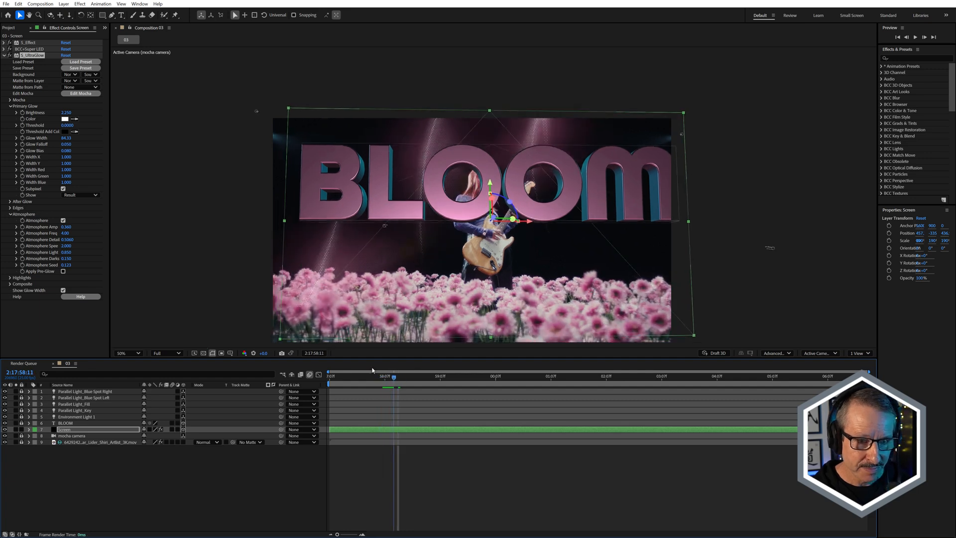
At 2:17:58:12, move the Screen layer slightly toward the camera, to a Z position of about 405.
key("Page_Down")
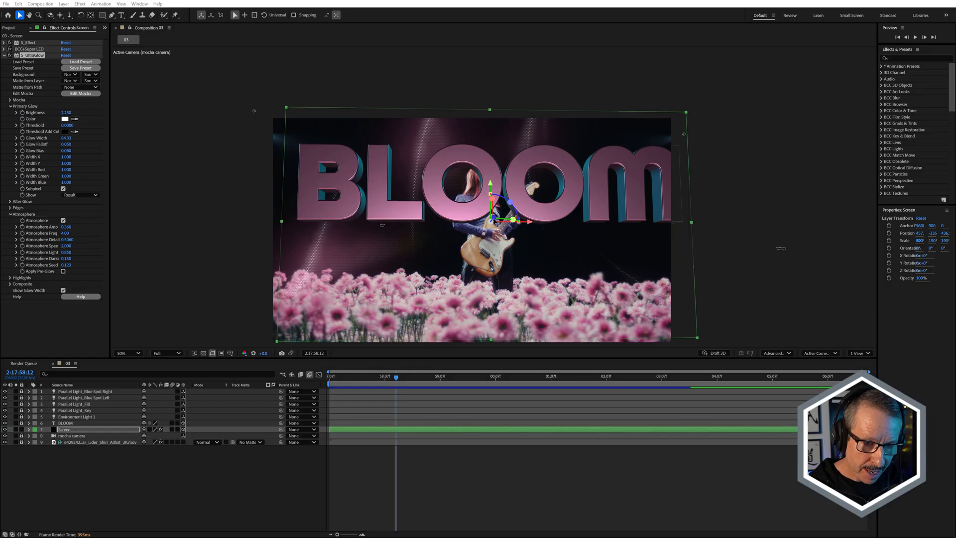
mouse_move(505, 214)
left_mouse_down()
mouse_move(489, 225)
mouse_move(499, 218)
left_mouse_up()
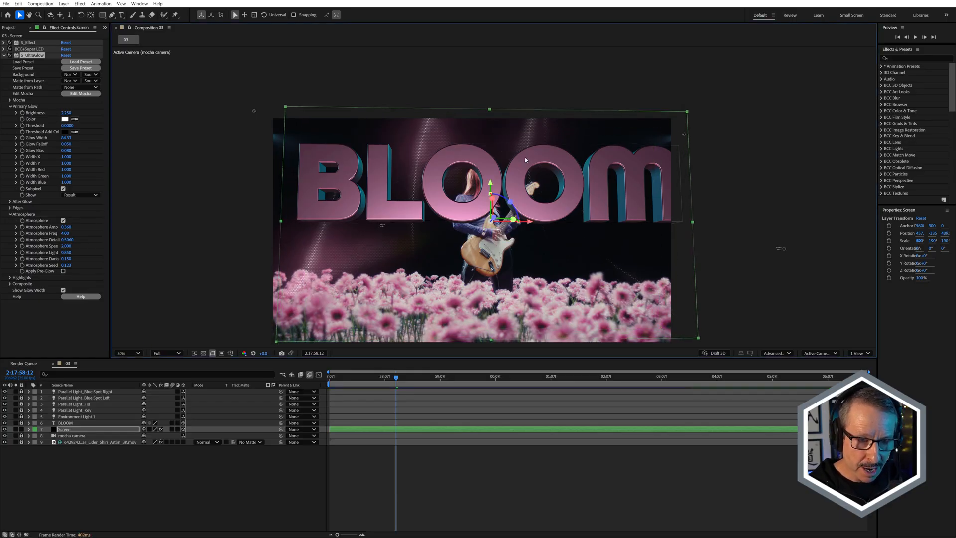
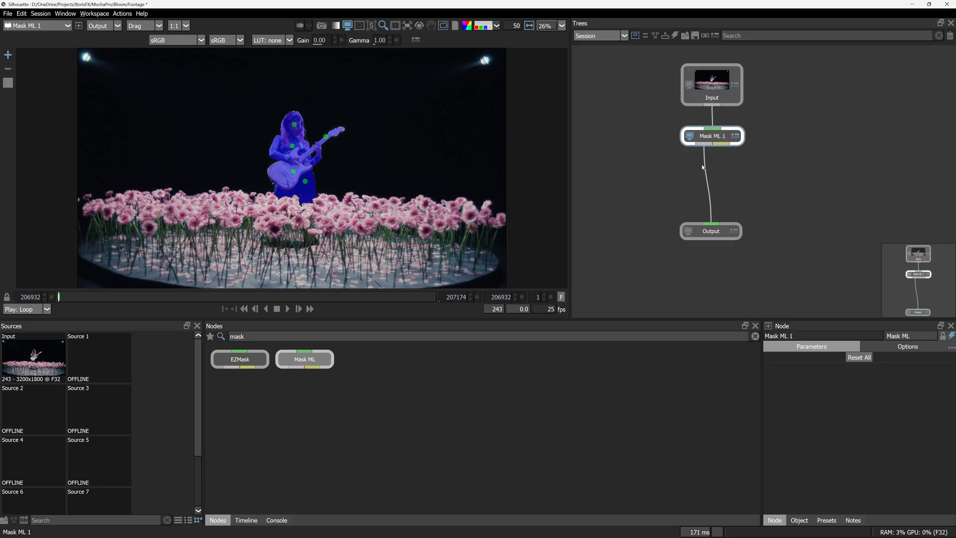
At frame 207065, add Mask ML points on the guitarist's head, chest, guitar body and guitar neck to mask her.
left_click_drag(132, 298, 266, 299)
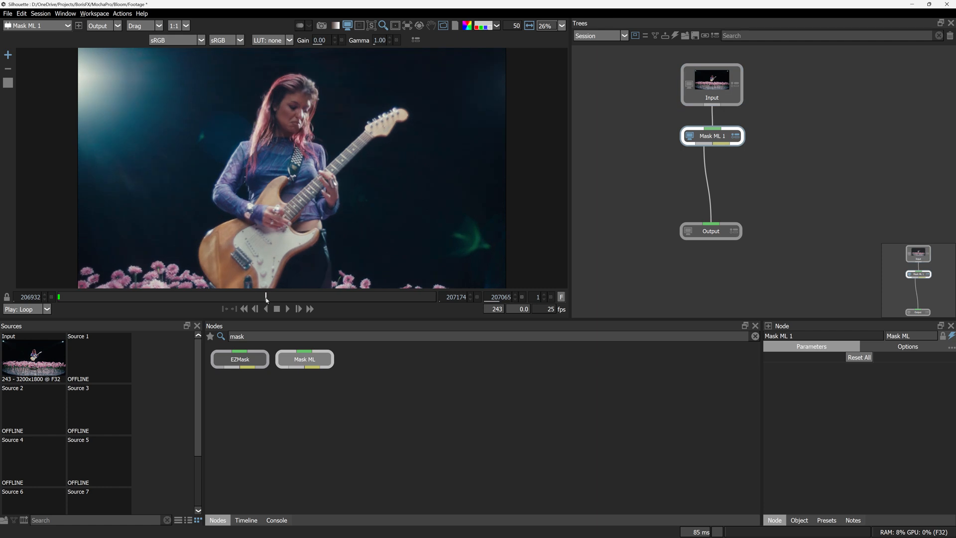
scroll(279, 187, "down", 2)
left_click(283, 172)
left_click(271, 218)
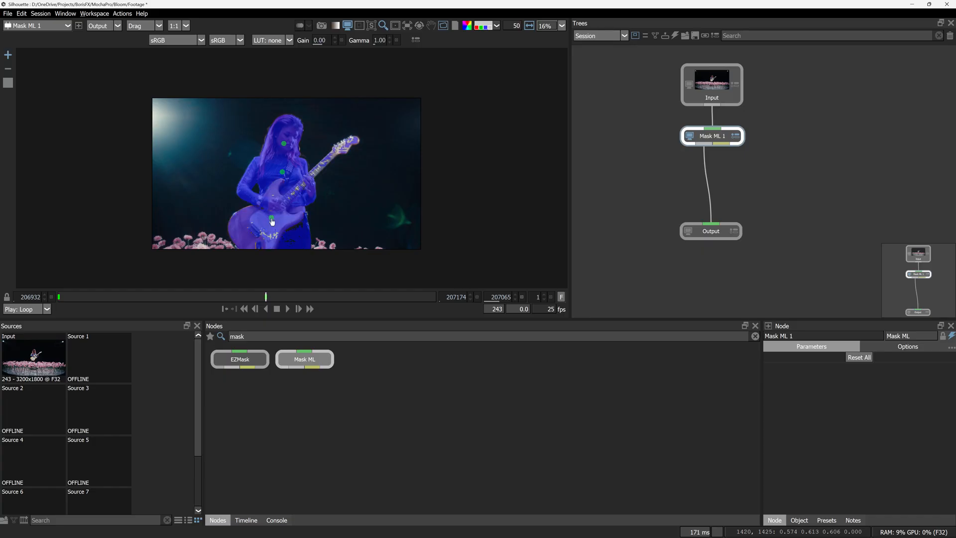
left_click(330, 156)
At frame 207172, mask the guitarist again with Mask ML points on her torso, arm, guitar body and guitar headstock.
left_click_drag(290, 295, 433, 299)
left_click(296, 173)
left_click(295, 192)
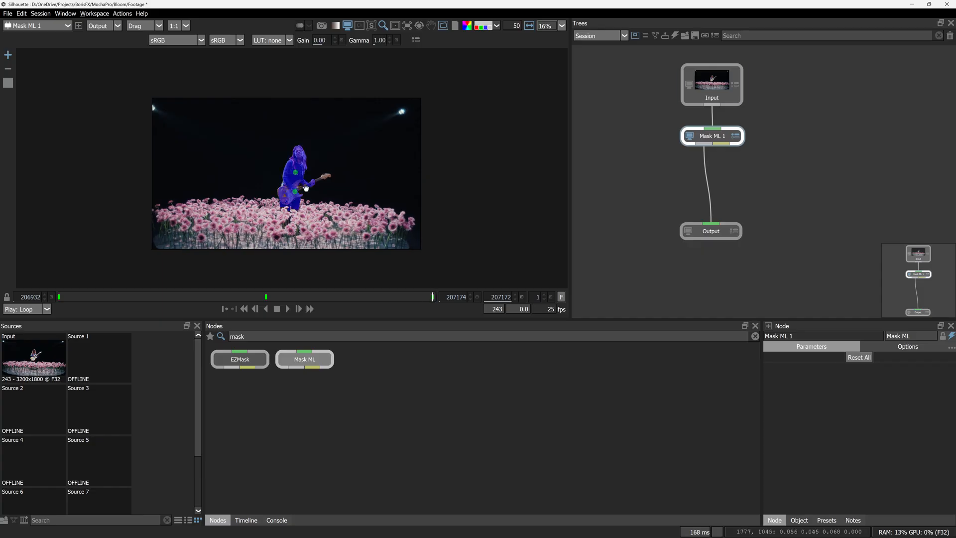
left_click(326, 176)
left_click(283, 182)
Find the Matte Assist ML node and insert it between the Mask ML 1 and Output nodes.
left_click_drag(259, 334, 226, 341)
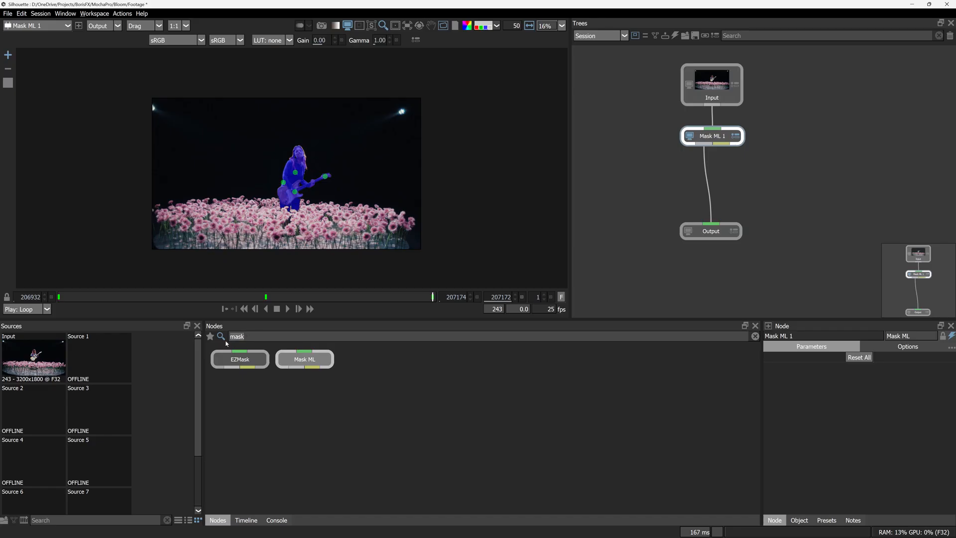
type("matte")
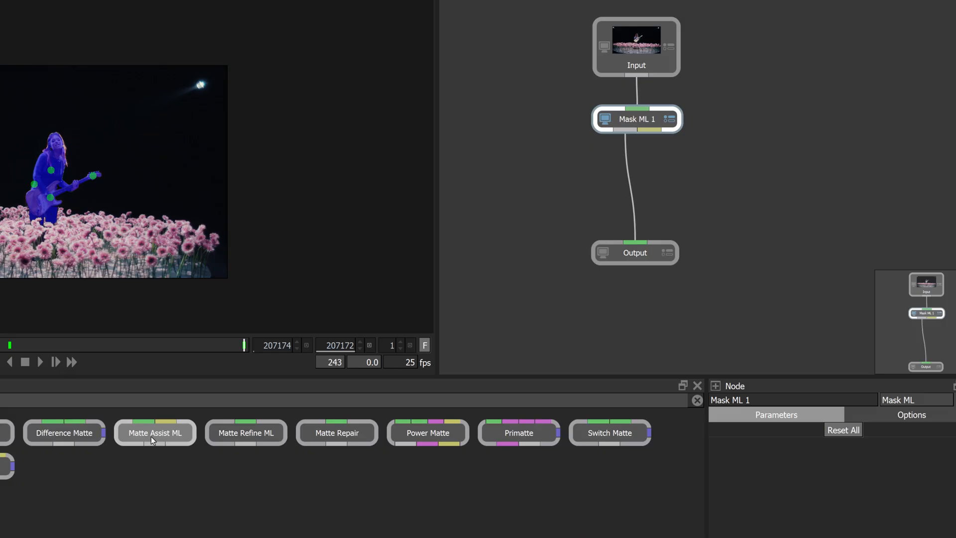
left_click_drag(368, 362, 709, 182)
left_click_drag(521, 186, 514, 190)
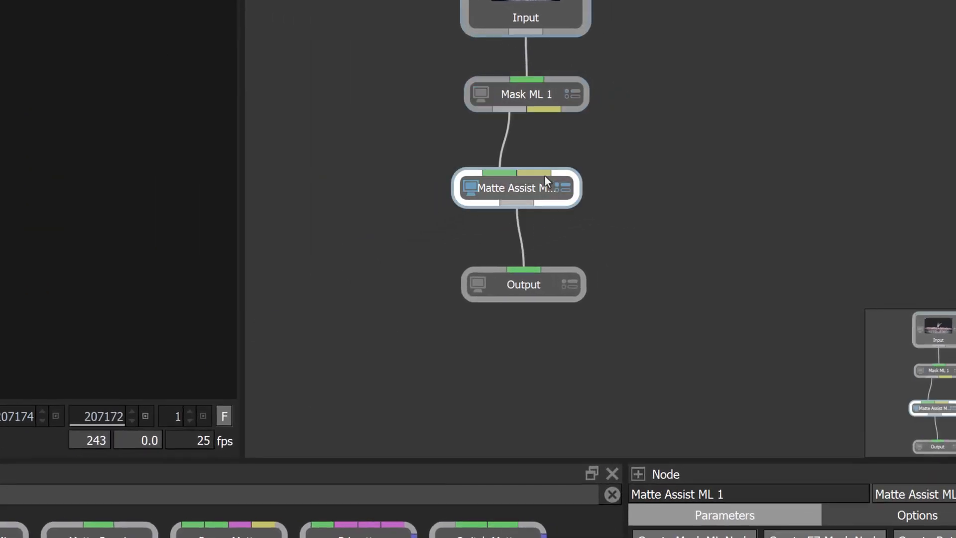
Connect Mask ML 1's data output to Matte Assist ML's data input and set Reference Frames to Keyframes (data port).
left_click_drag(544, 110, 540, 129)
left_click_drag(538, 165, 539, 177)
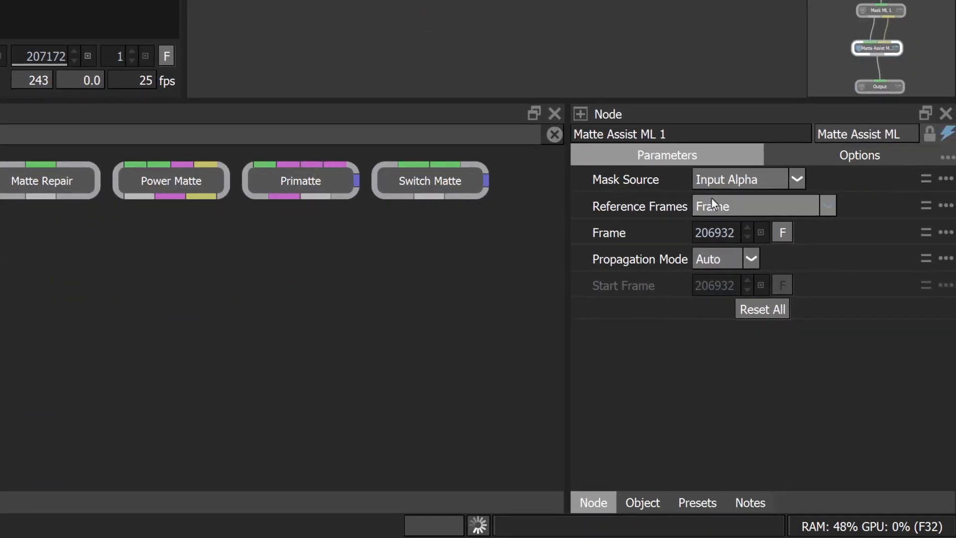
left_click(829, 205)
left_click(754, 255)
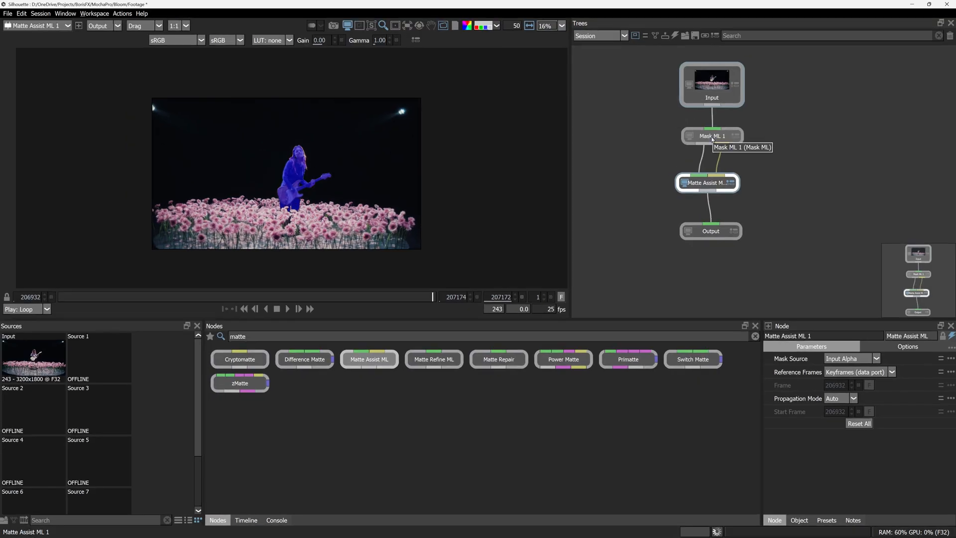
Check the propagated guitarist matte across the shot, compare it with Mask ML 1, and examine its hair edges at frame 207024.
left_click(106, 298)
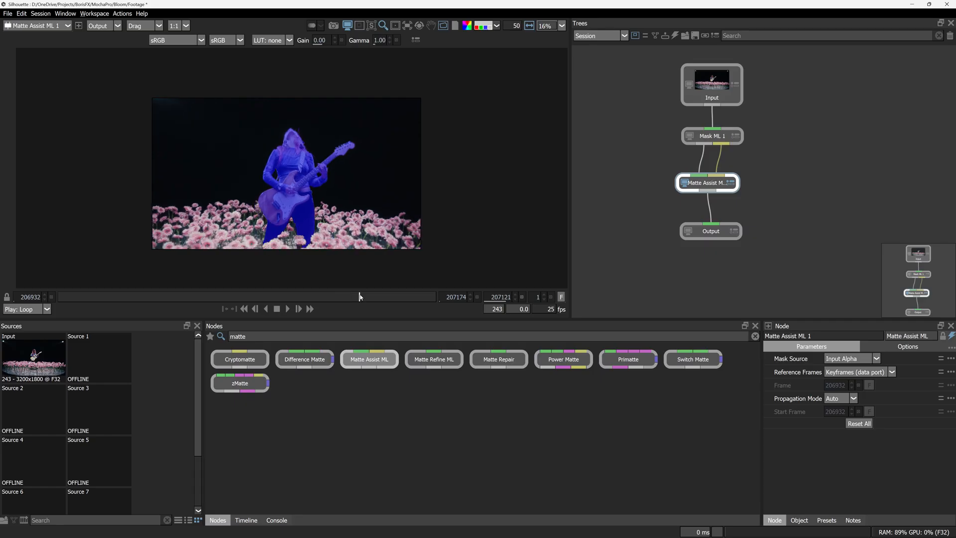
left_click_drag(393, 301, 200, 297)
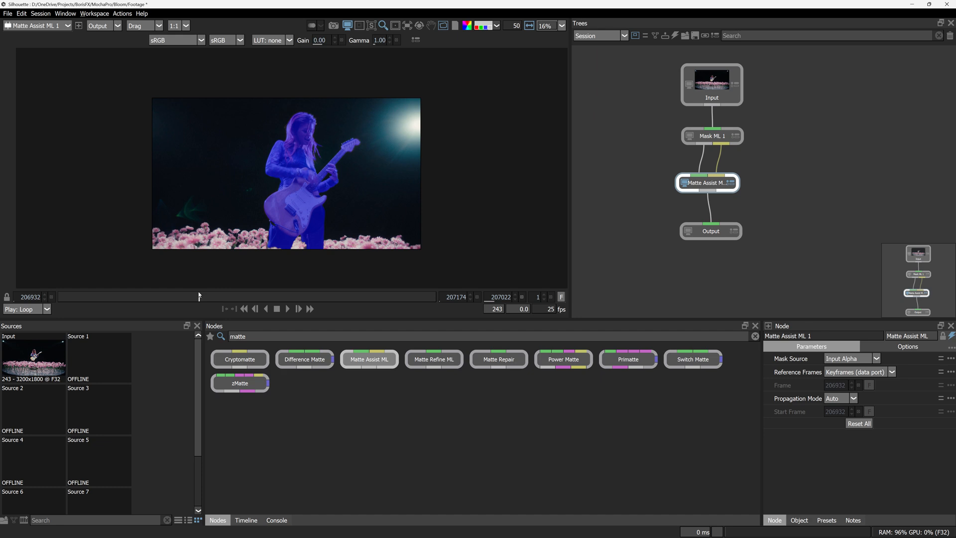
left_click(723, 137)
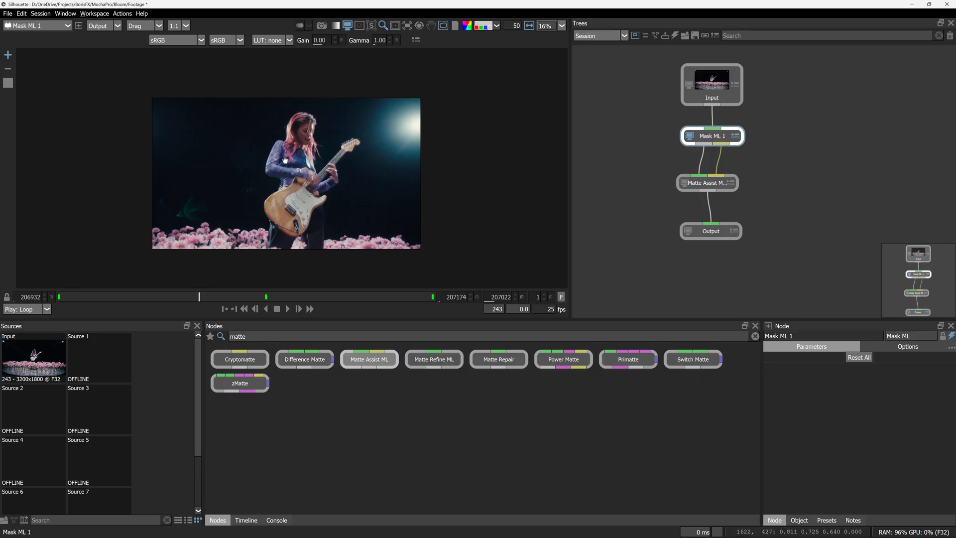
left_click_drag(255, 296, 202, 299)
left_click(697, 185)
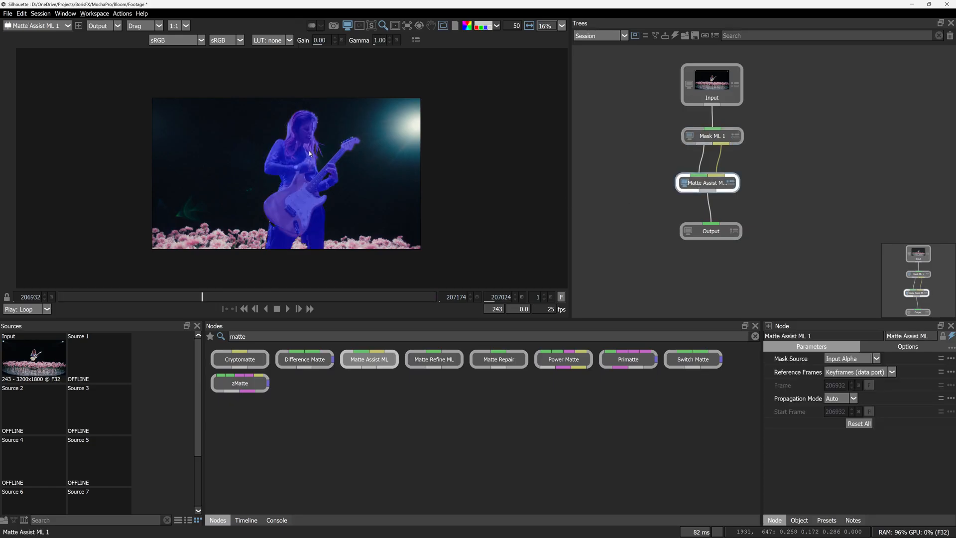
scroll(308, 151, "up", 5)
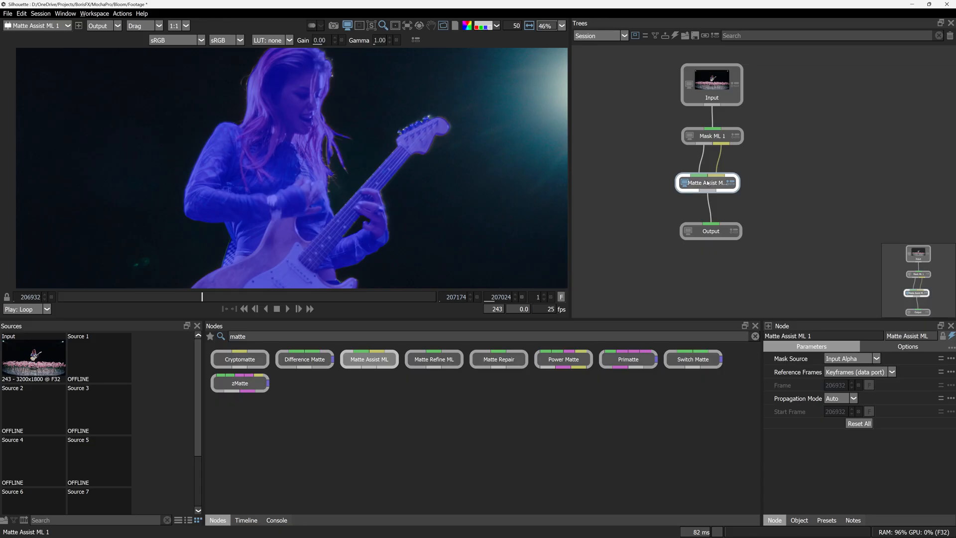
scroll(328, 120, "up", 2)
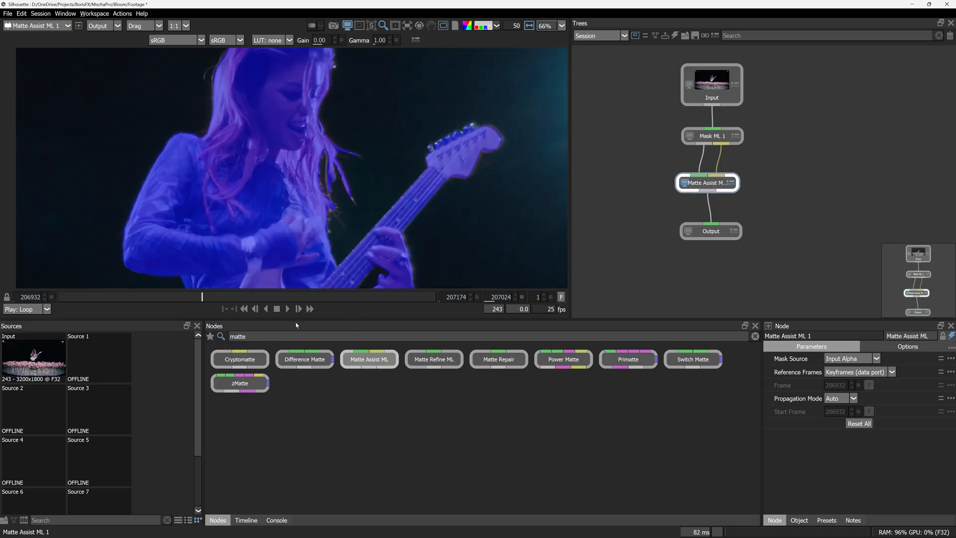
Insert a Matte Refine ML node between Matte Assist ML and Output, spacing the nodes apart, and view its result.
double_click(258, 336)
type("refin")
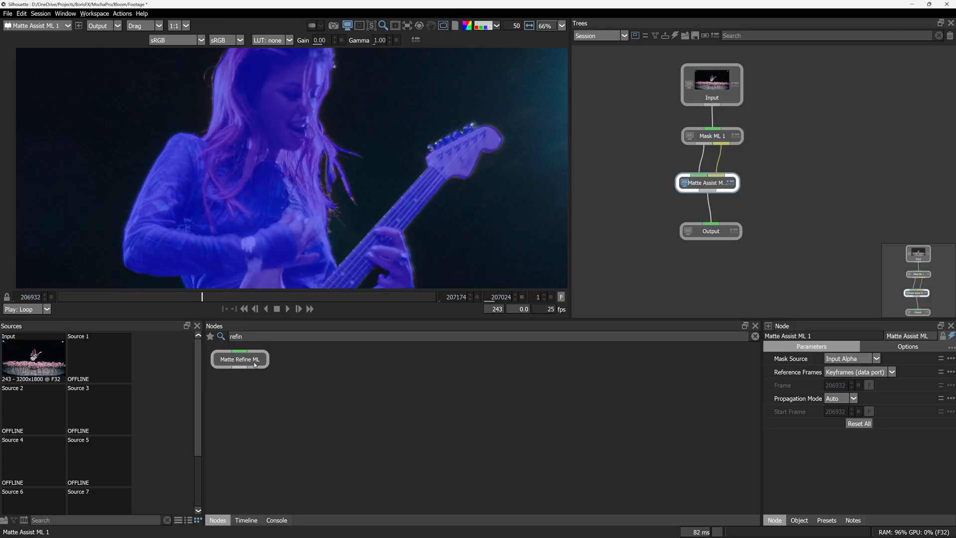
left_click_drag(237, 364, 705, 205)
left_click(702, 213)
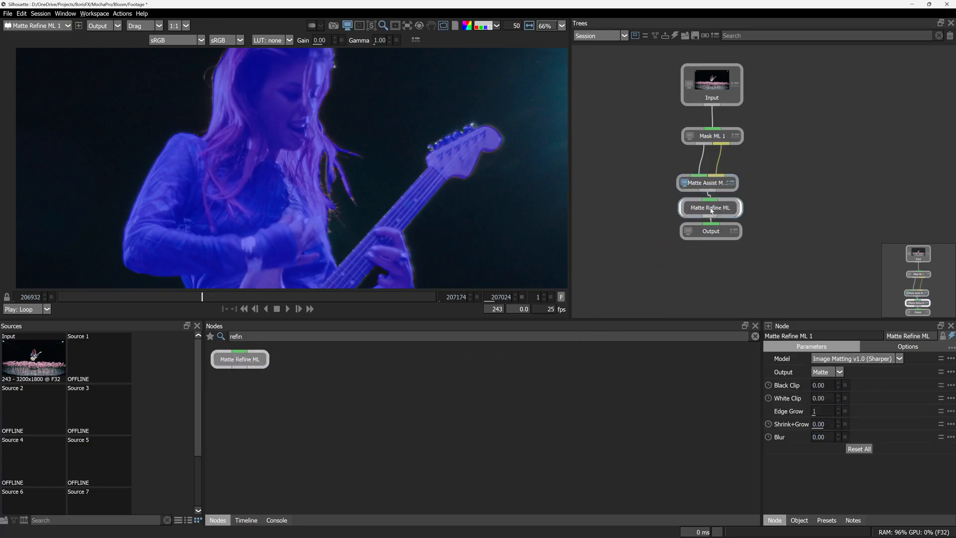
left_click_drag(713, 186, 714, 173)
left_click_drag(717, 208, 715, 201)
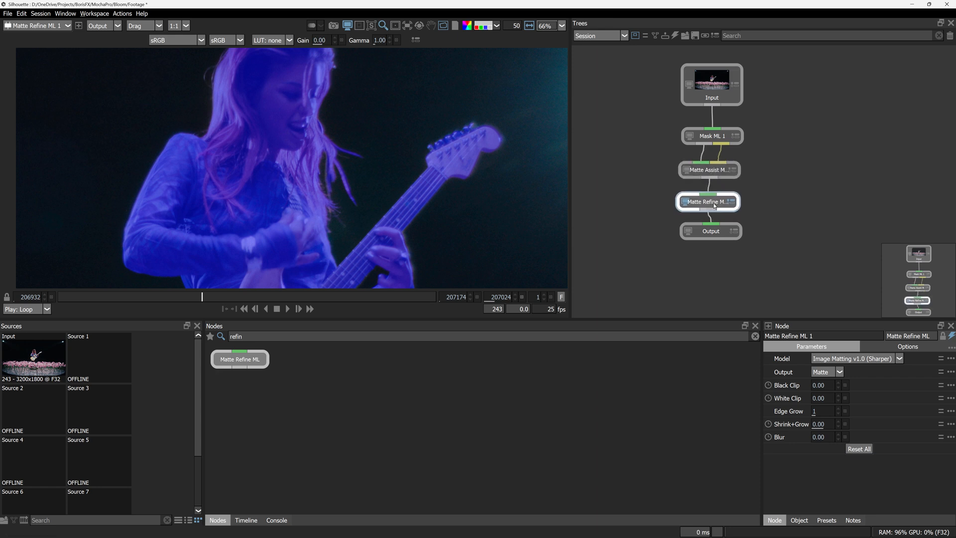
Turn off the blue matte overlay and display the refined guitarist cutout over white.
left_click(482, 28)
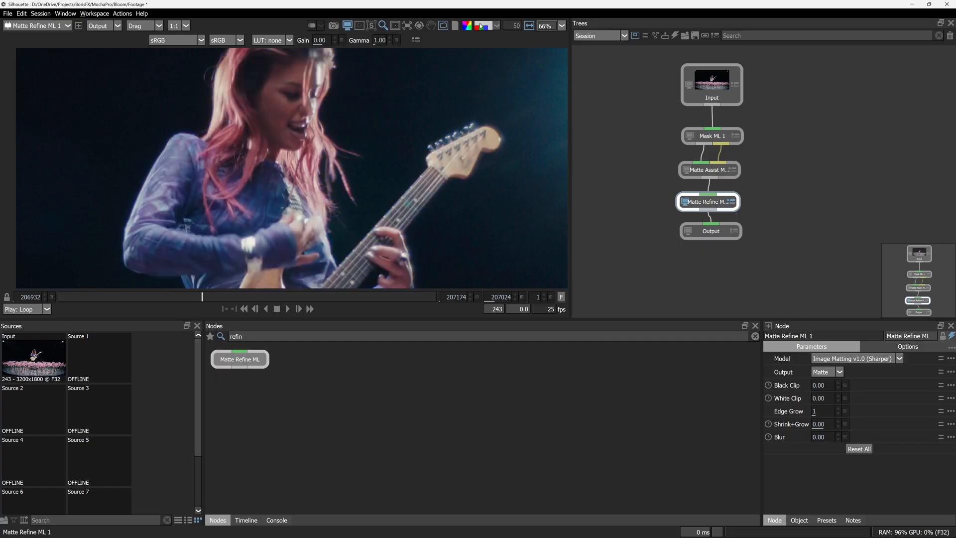
left_click(496, 27)
left_click(467, 27)
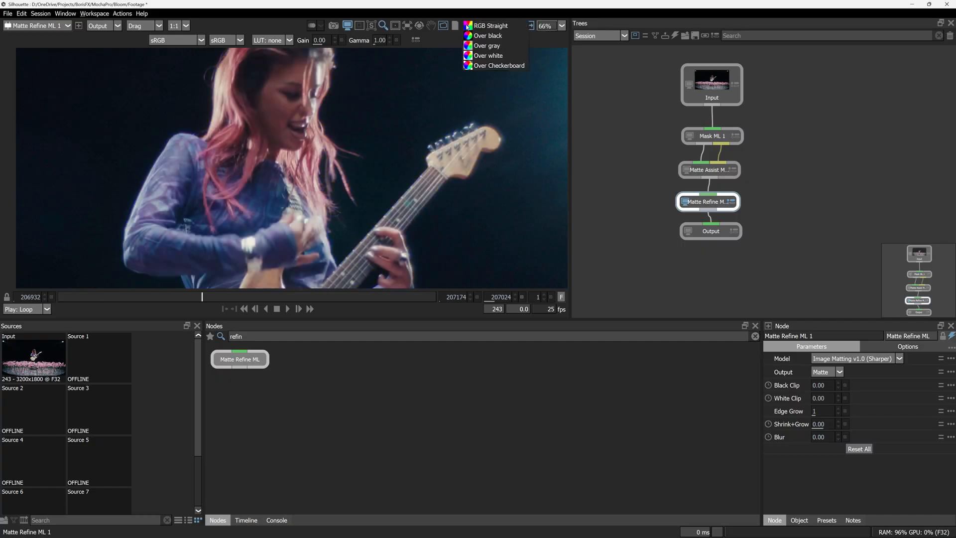
left_click(488, 56)
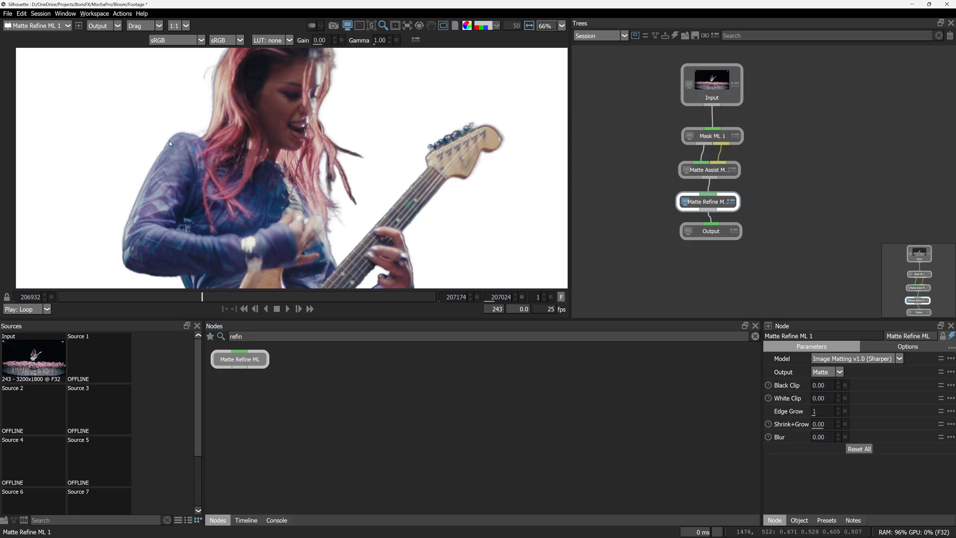
Set Matte Refine ML's Shrink+Grow to -2 and Blur to 1, and check the cutout at other frames.
left_click(819, 425)
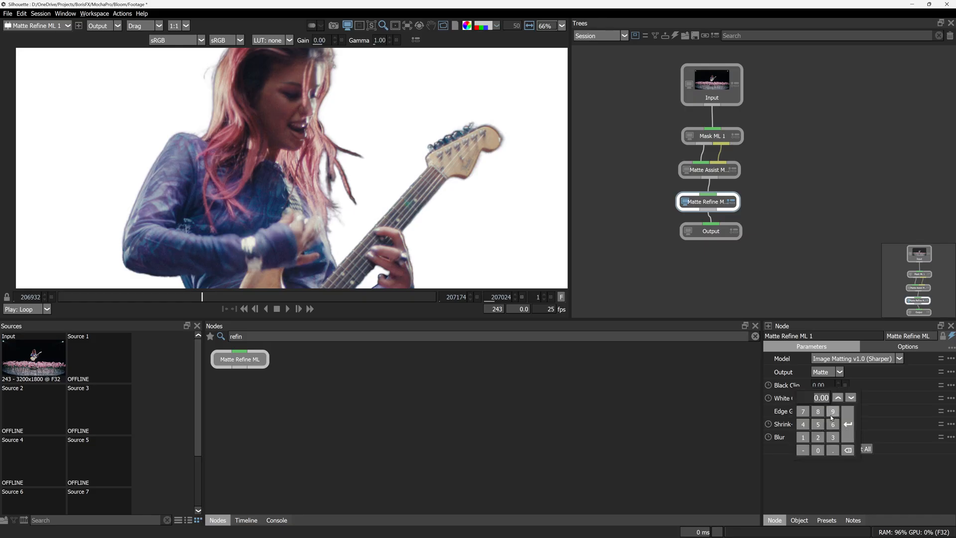
left_click(802, 451)
left_click(818, 437)
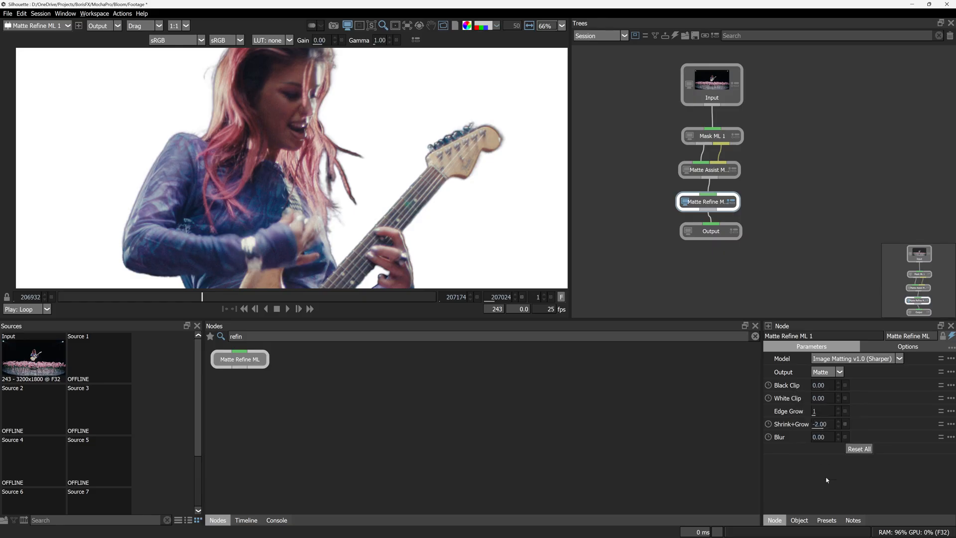
left_click(820, 438)
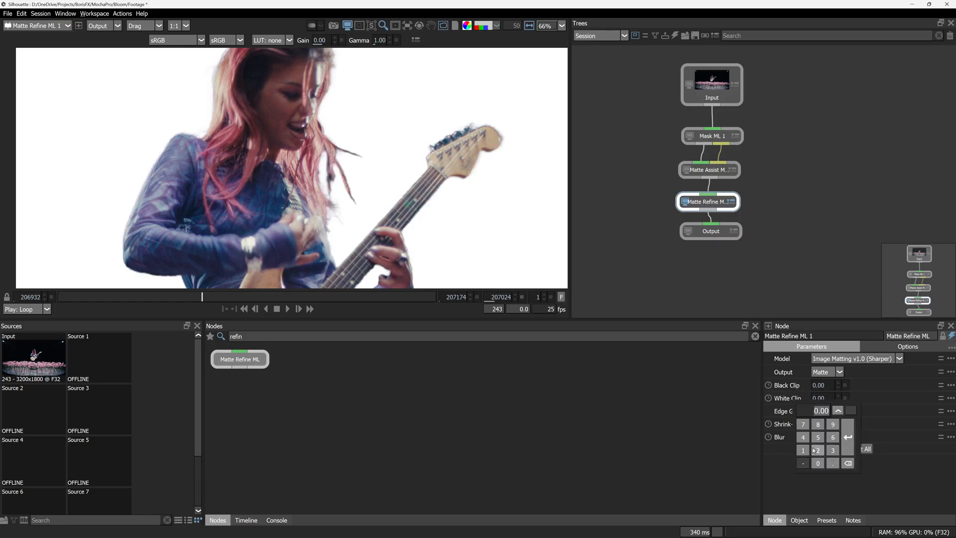
left_click(802, 450)
left_click(835, 492)
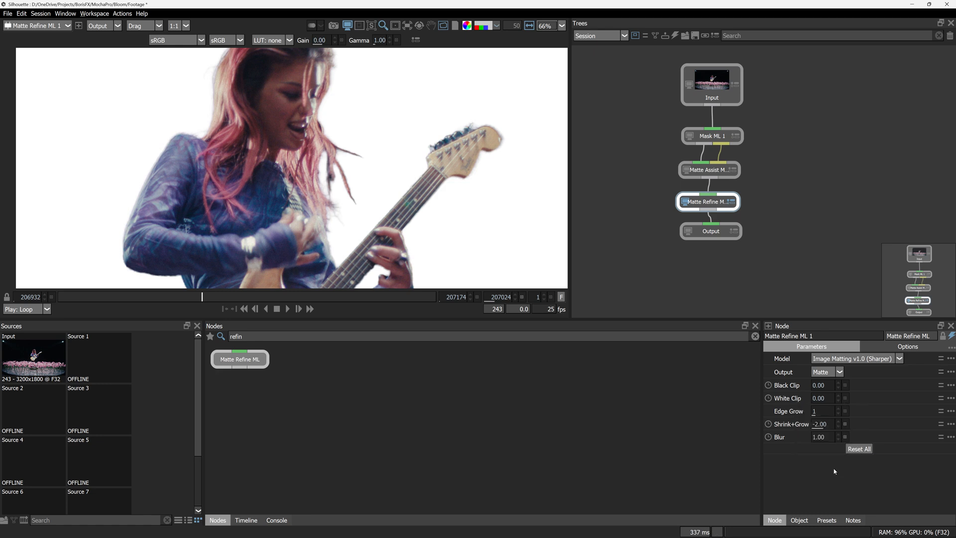
left_click_drag(220, 298, 293, 298)
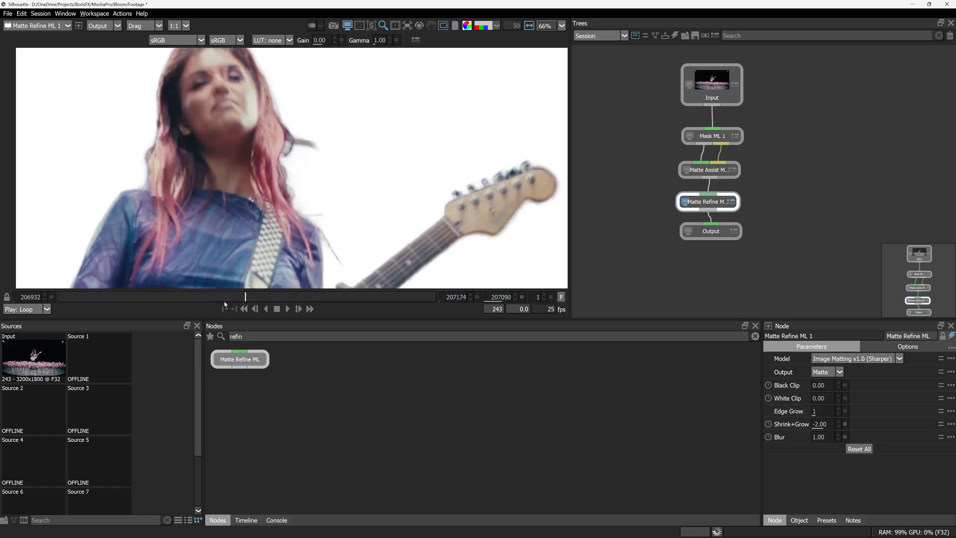
left_click(224, 301)
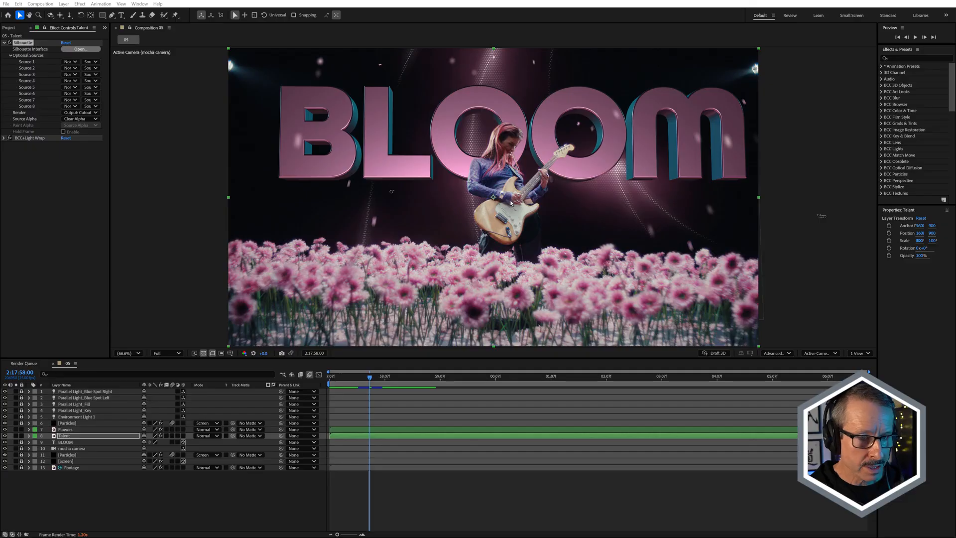
In After Effects composition 05, compare the Talent layer's hair edges up close with BCC+Light Wrap off and on.
scroll(510, 200, "up", 4)
left_click_drag(531, 175, 423, 363)
scroll(487, 229, "up", 1)
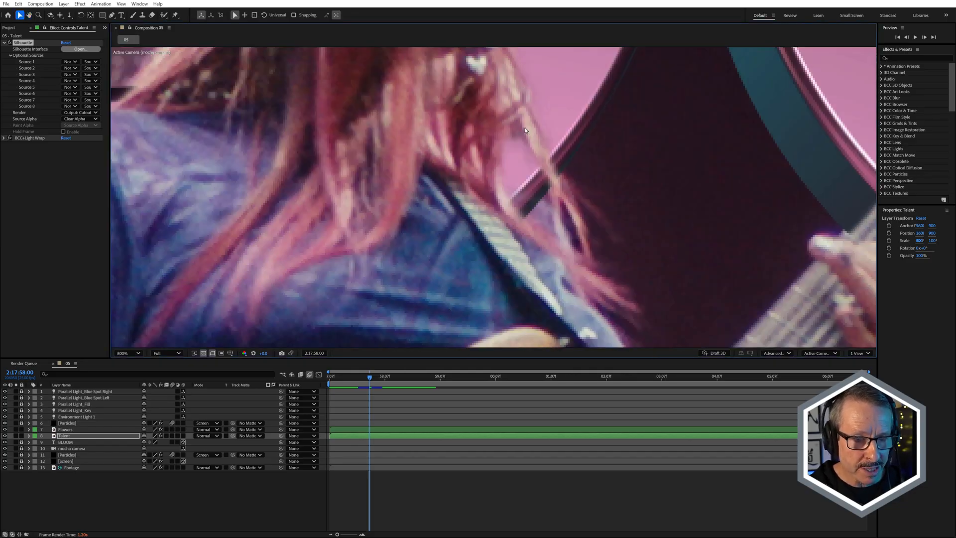
left_click(10, 138)
left_click(10, 139)
left_click(10, 138)
left_click(10, 138)
key("comma")
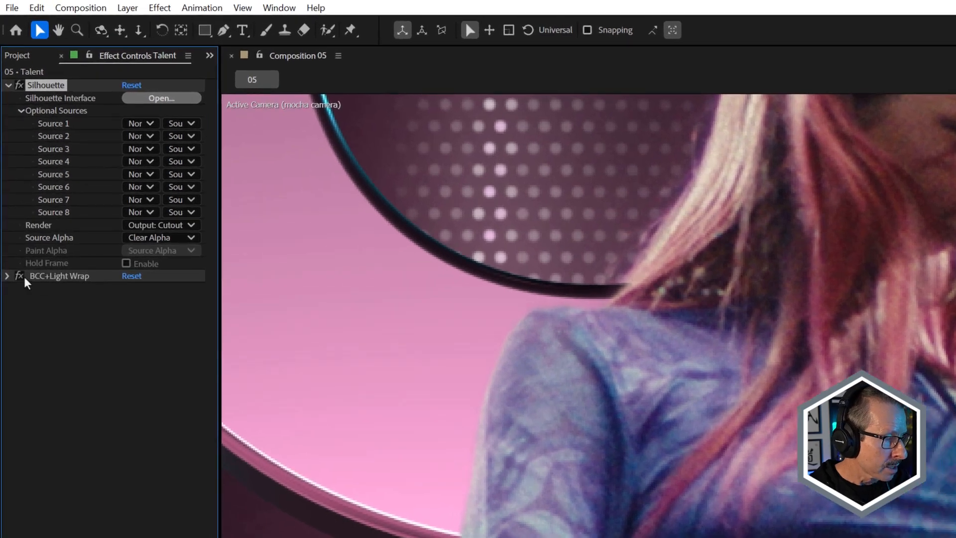
Expand BCC+Light Wrap's parameters on the Talent layer and choose 9. BLOOM as its Background.
left_click(7, 276)
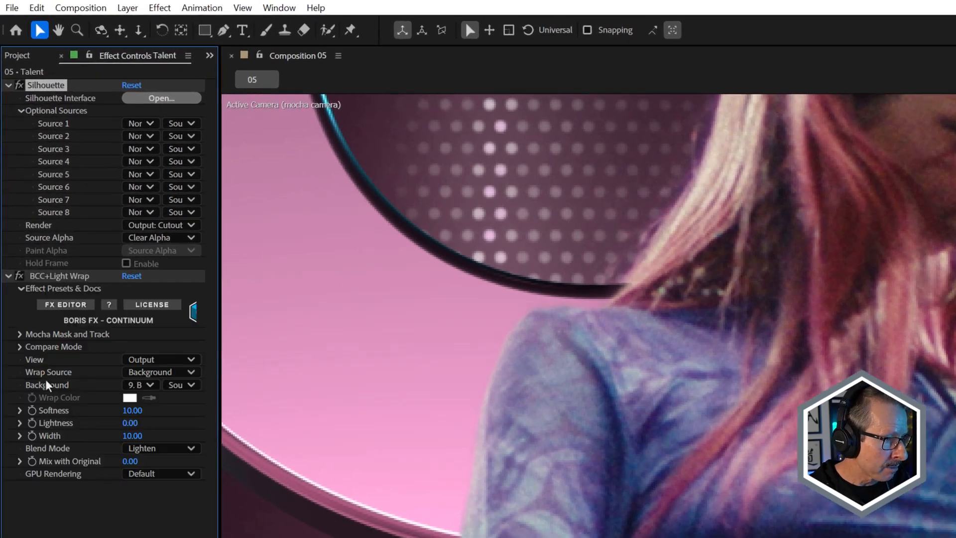
left_click(150, 386)
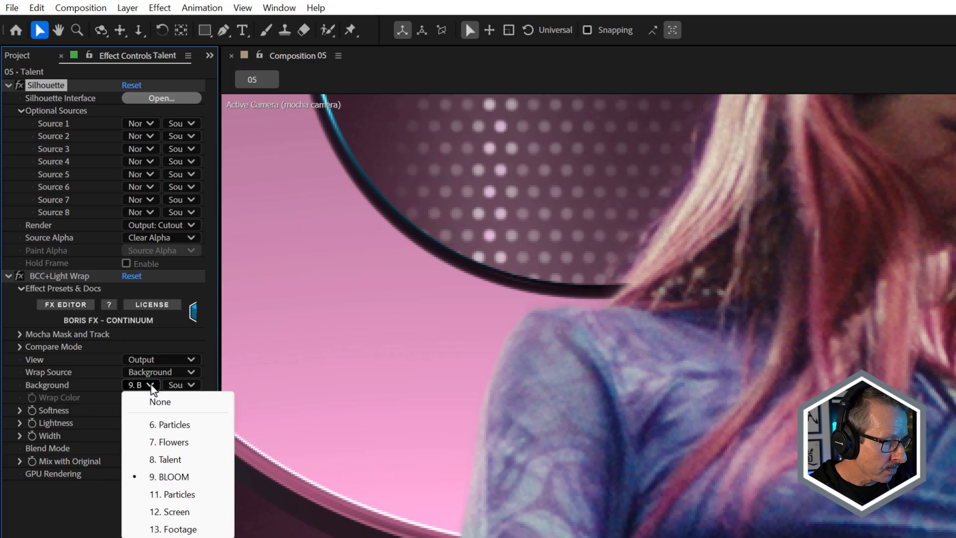
left_click(183, 477)
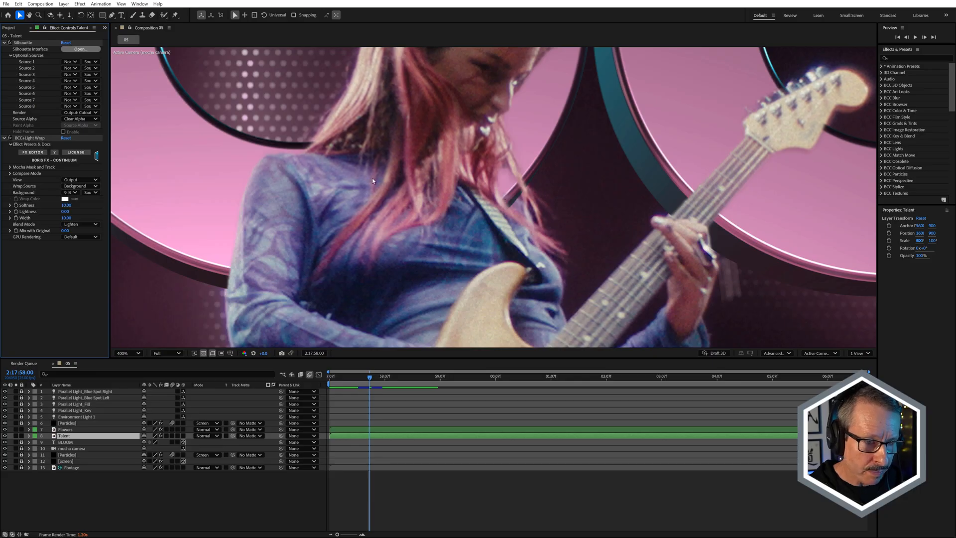
Examine how the light-wrapped guitarist blends with the BLOOM text, both in the full composition and up close.
scroll(371, 181, "down", 2)
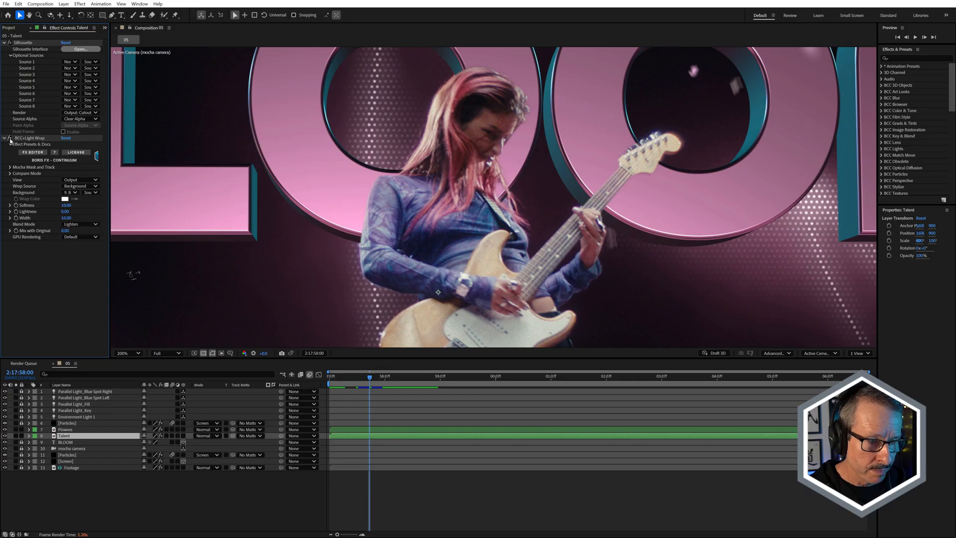
scroll(437, 174, "down", 2)
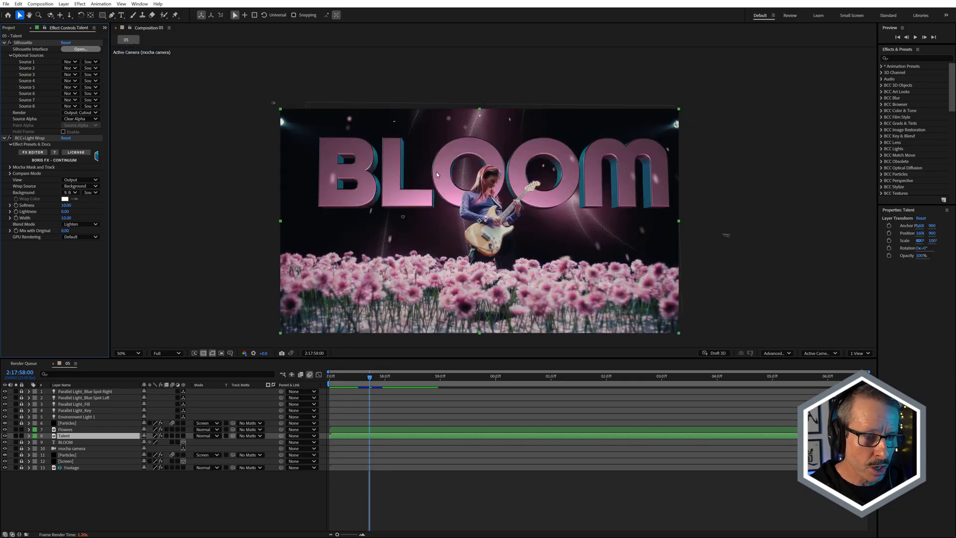
scroll(447, 170, "up", 1)
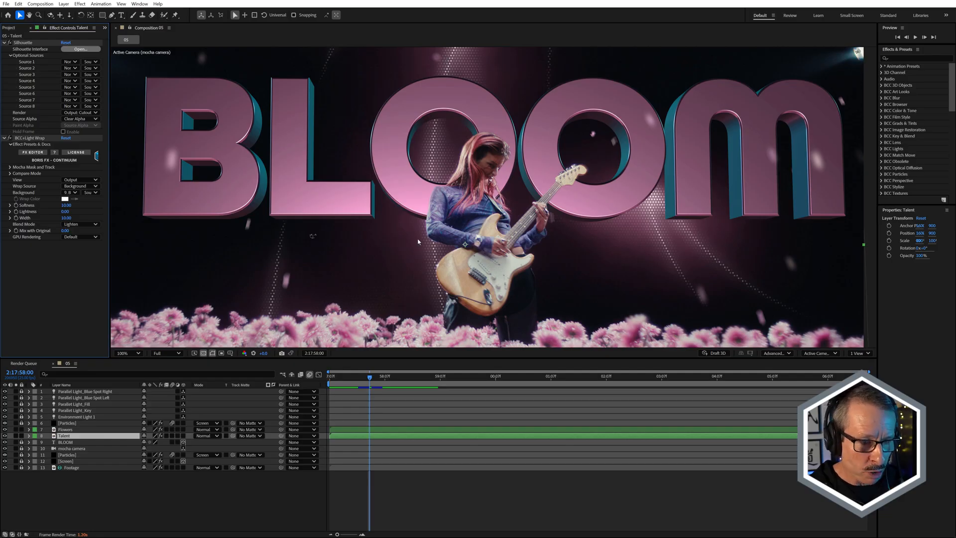
key("period")
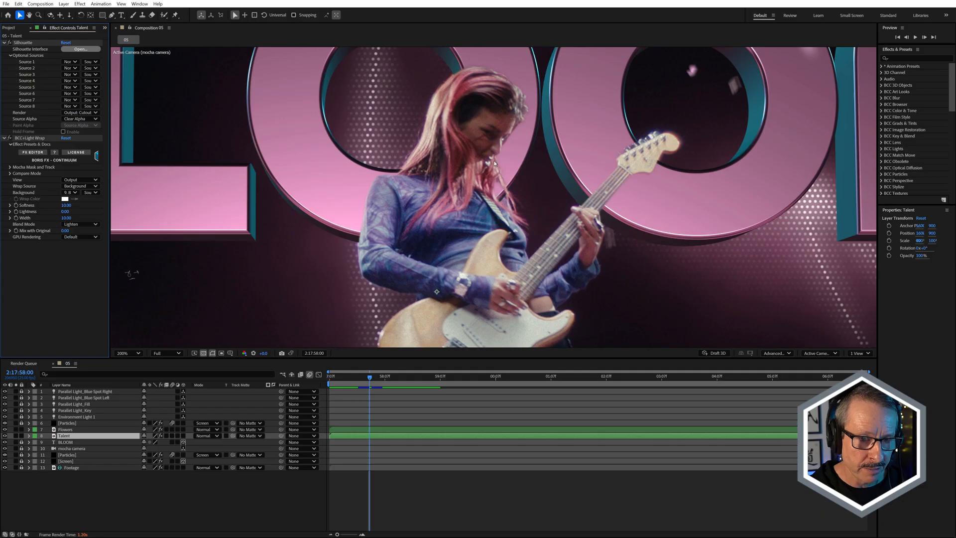
Check the full composite's blend, then open the Flowers layer's effect in the Silhouette interface.
scroll(522, 164, "down", 2)
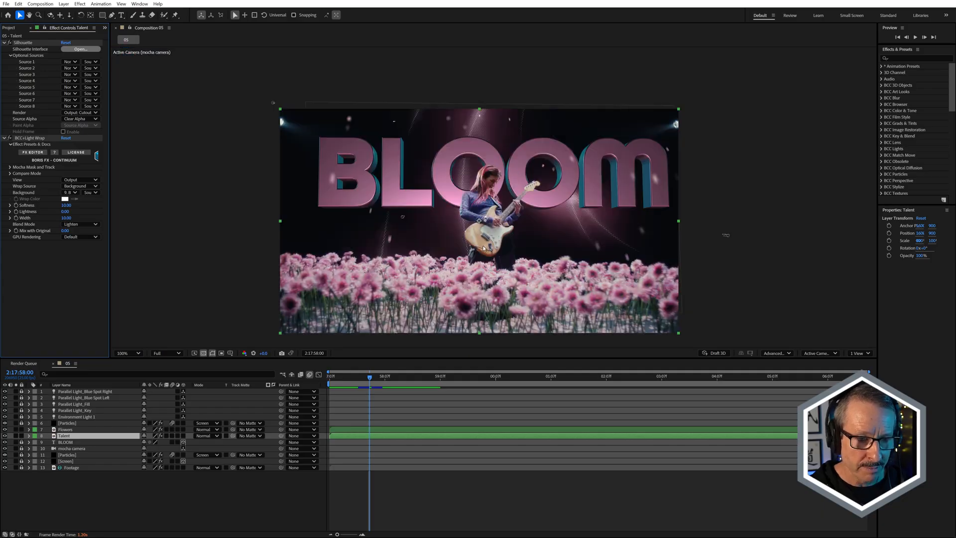
scroll(483, 248, "up", 1)
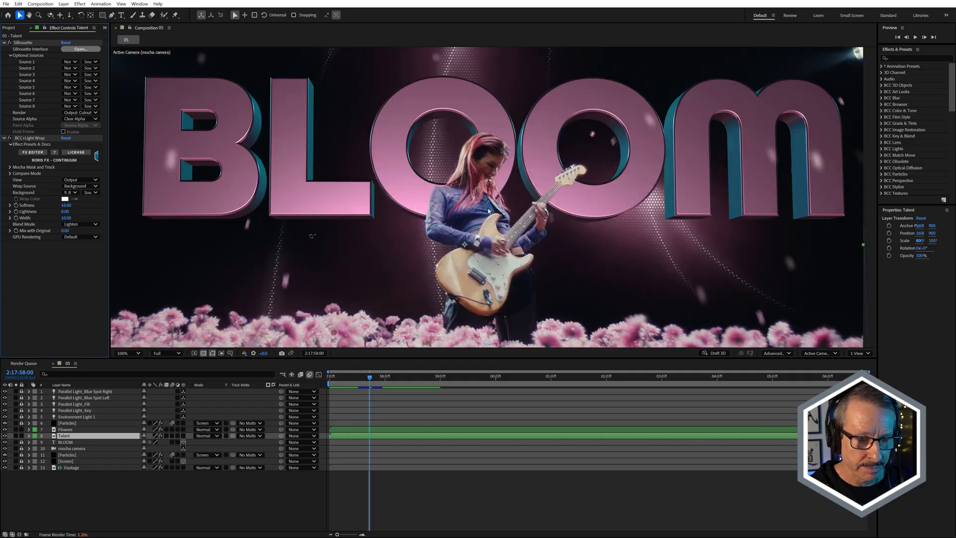
left_click(120, 429)
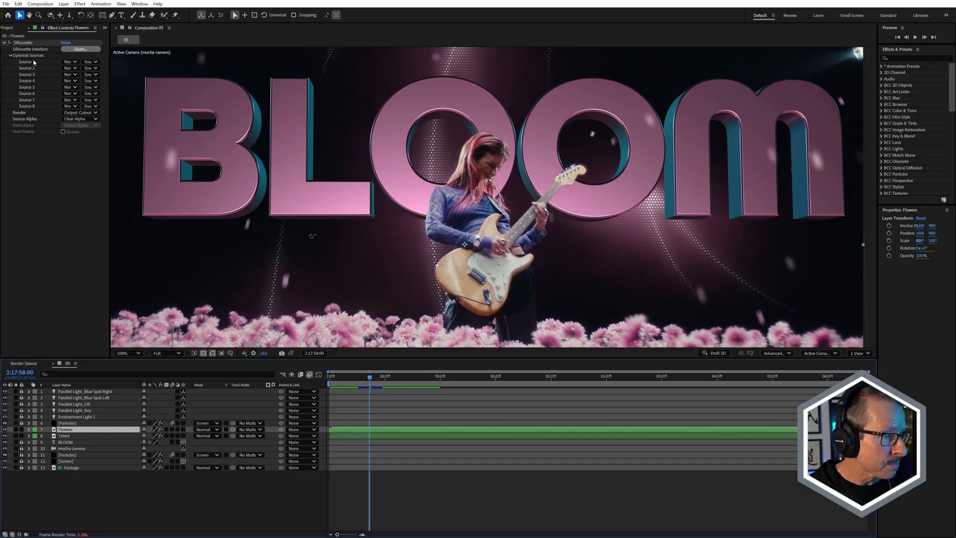
left_click(77, 50)
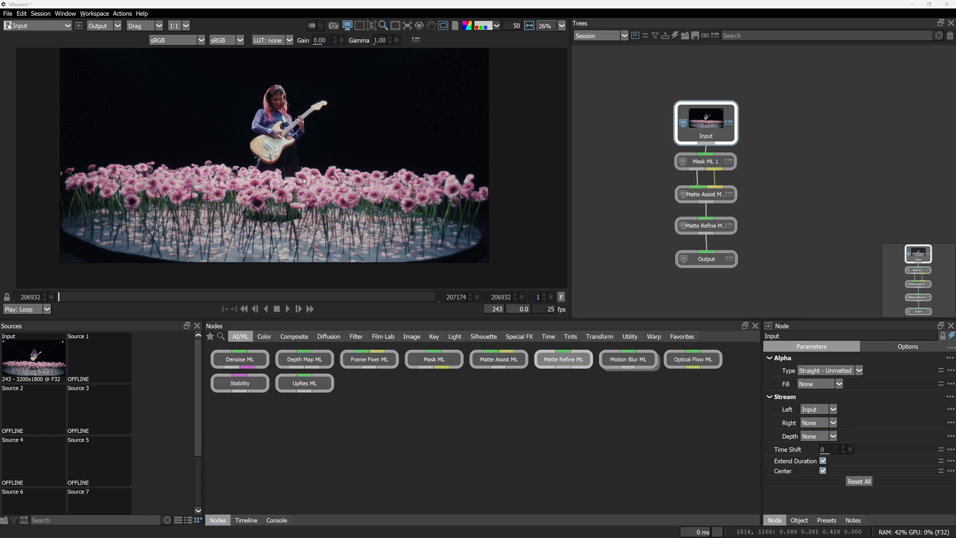
Review the flower matte at the Mask ML 1, Matte Assist ML and Matte Refine ML nodes.
left_click(703, 161)
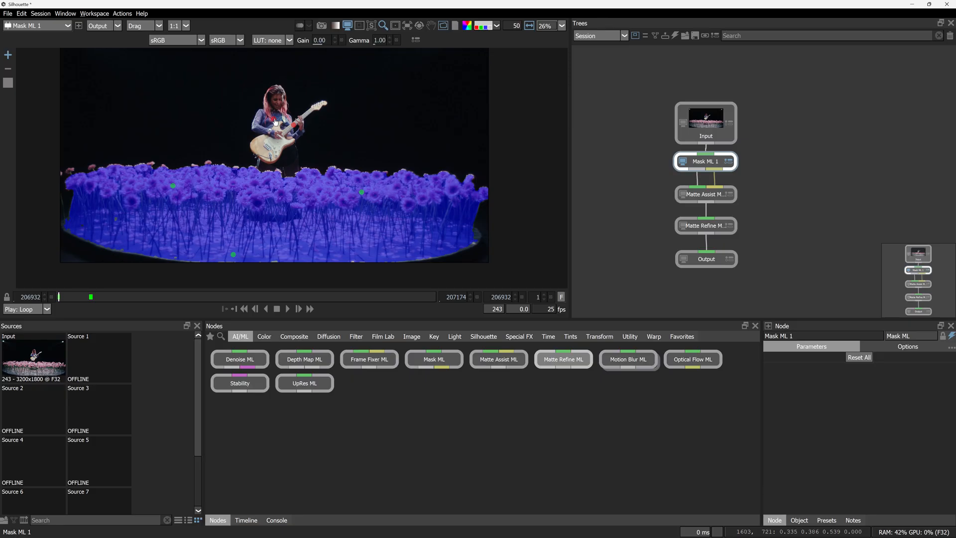
left_click(719, 195)
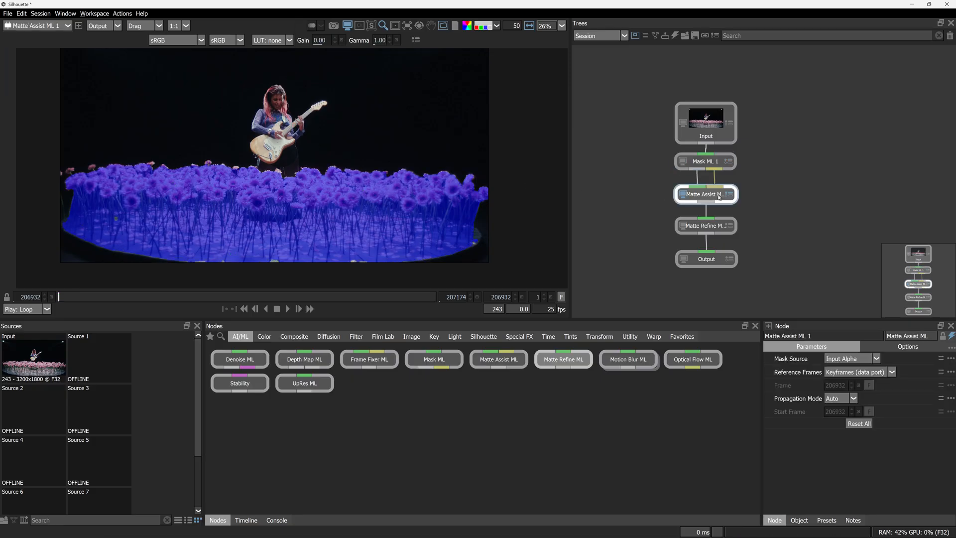
left_click(711, 228)
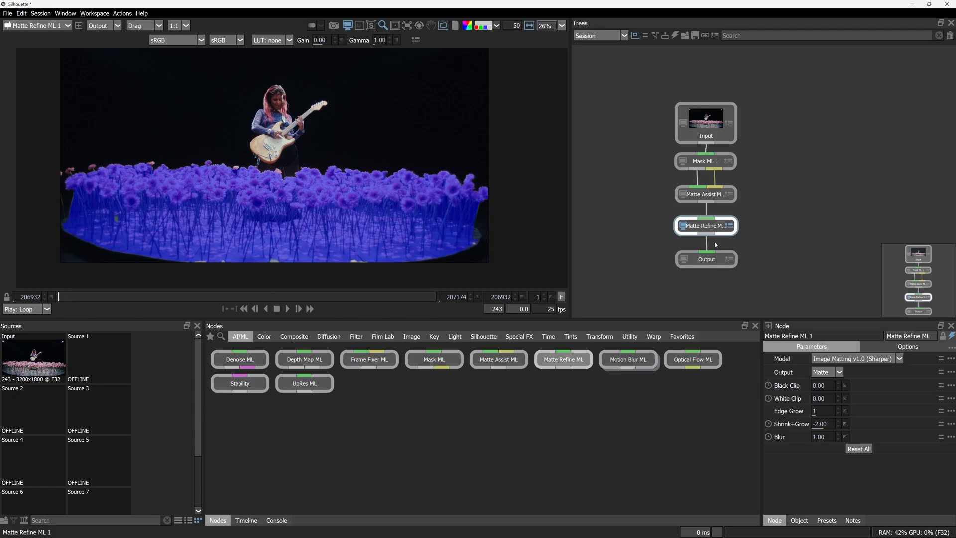
In Mask ML 1, mask the whole flower bed at frame 206941 by placing selection points on the flowers and stage floor.
left_click(706, 161)
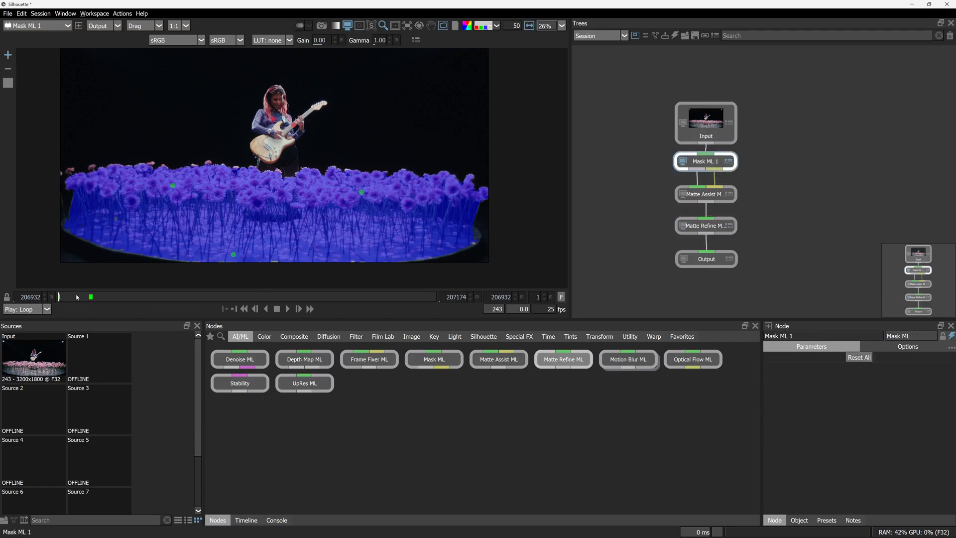
mouse_move(71, 298)
left_mouse_down()
mouse_move(57, 304)
mouse_move(73, 299)
left_mouse_up()
left_click(274, 192)
left_click(156, 196)
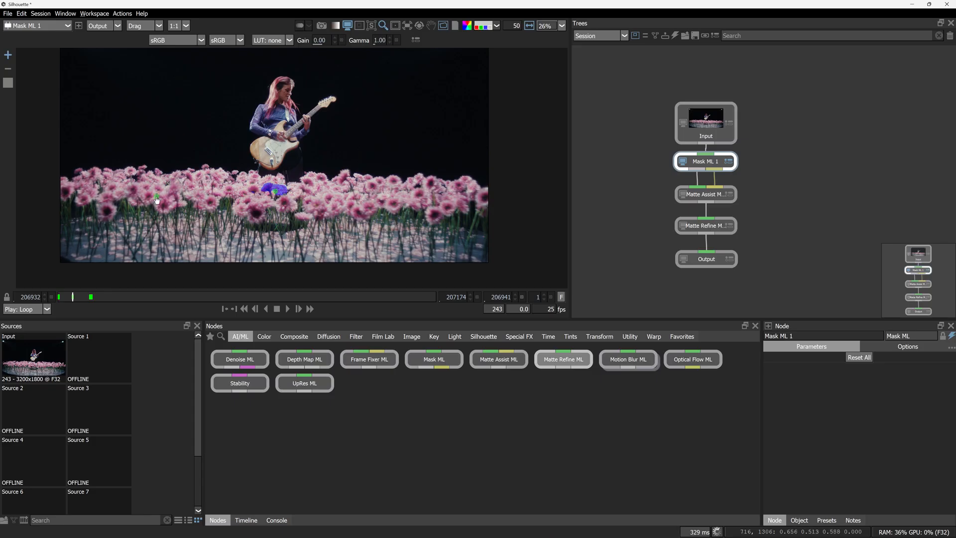
left_click(374, 233)
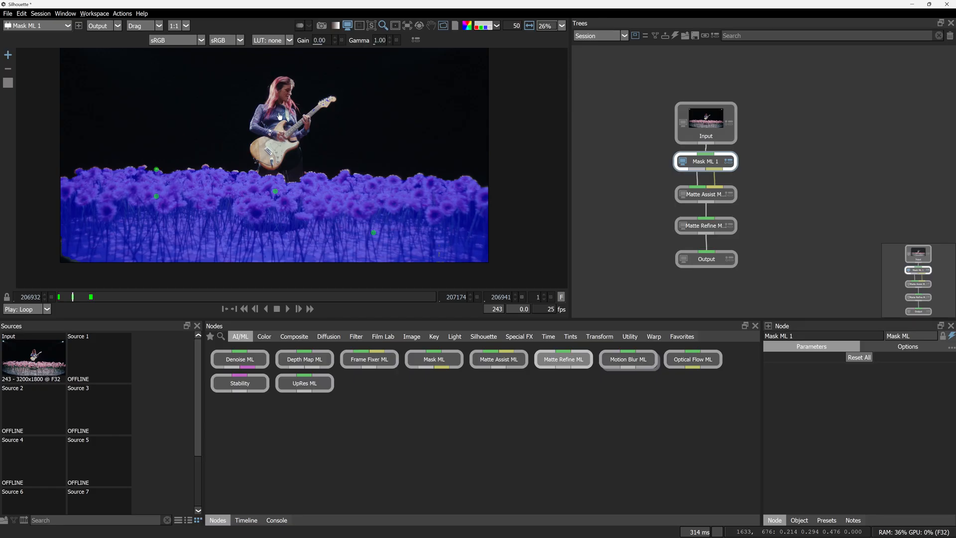
left_click(280, 151, "alt")
Compare the flower matte at the Matte Assist ML and Matte Refine ML nodes, and exit Silhouette without saving.
left_click(719, 196)
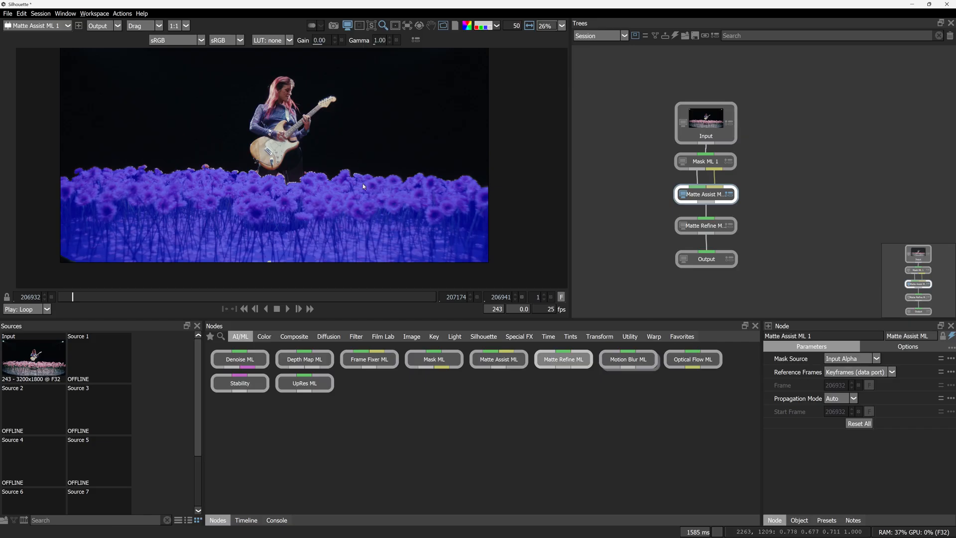
left_click(706, 228)
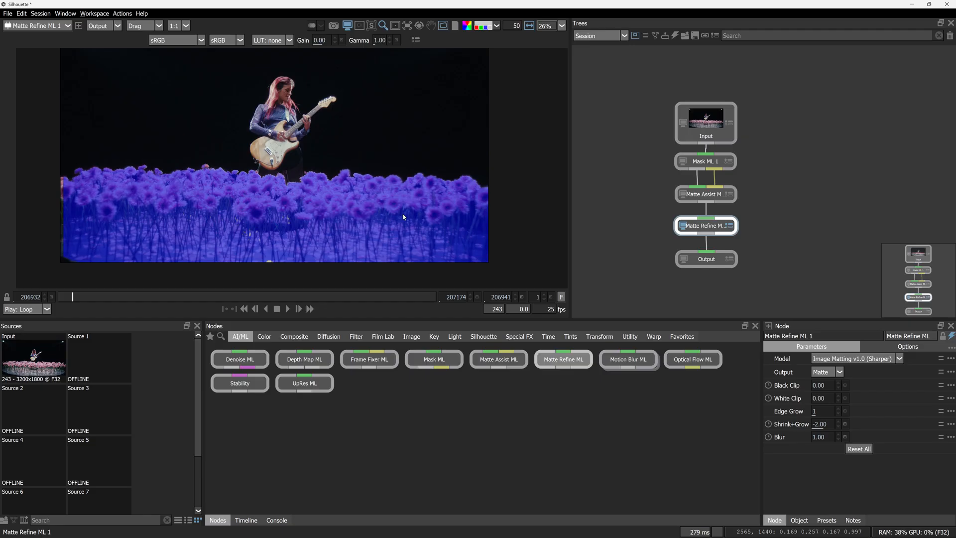
left_click(949, 5)
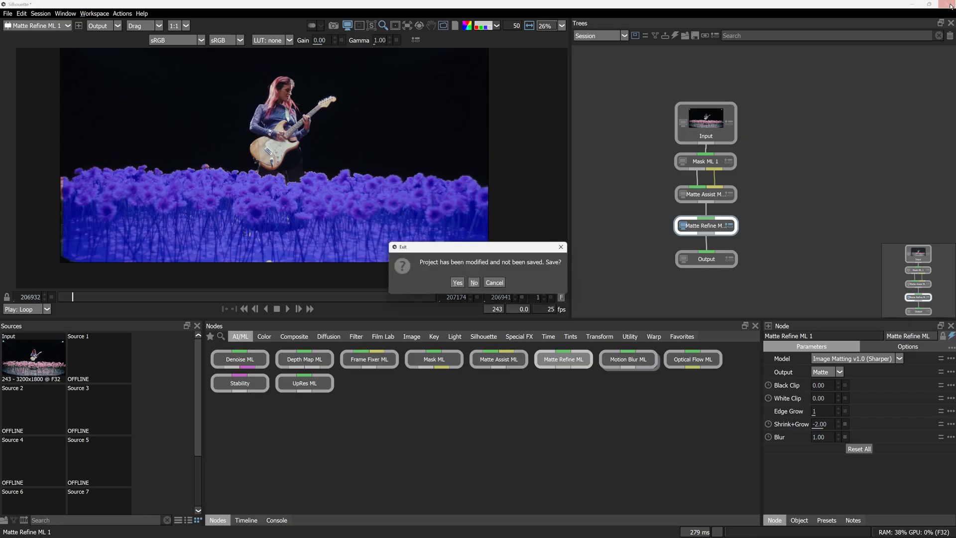
left_click(474, 283)
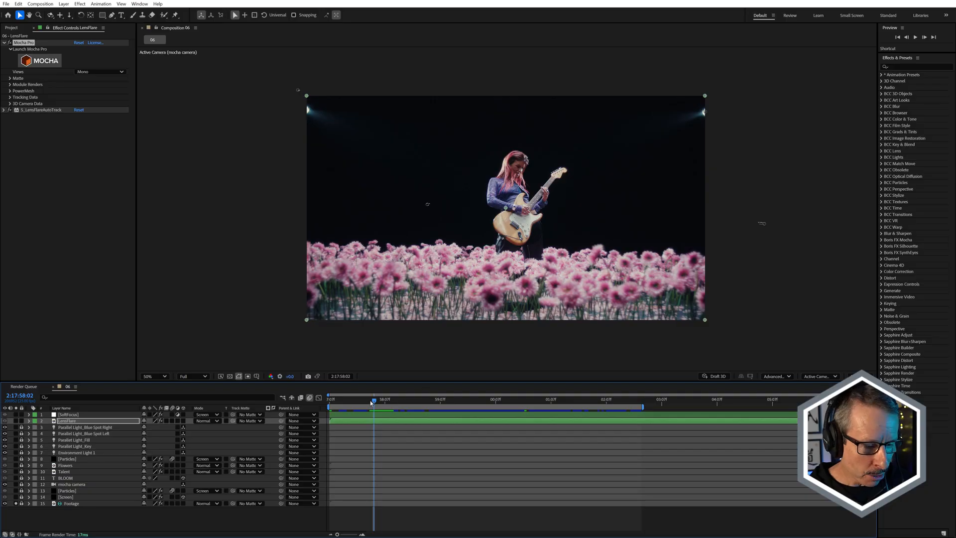
In After Effects composition 06, preview how the two stage lights move through the shot.
left_click_drag(371, 403, 515, 407)
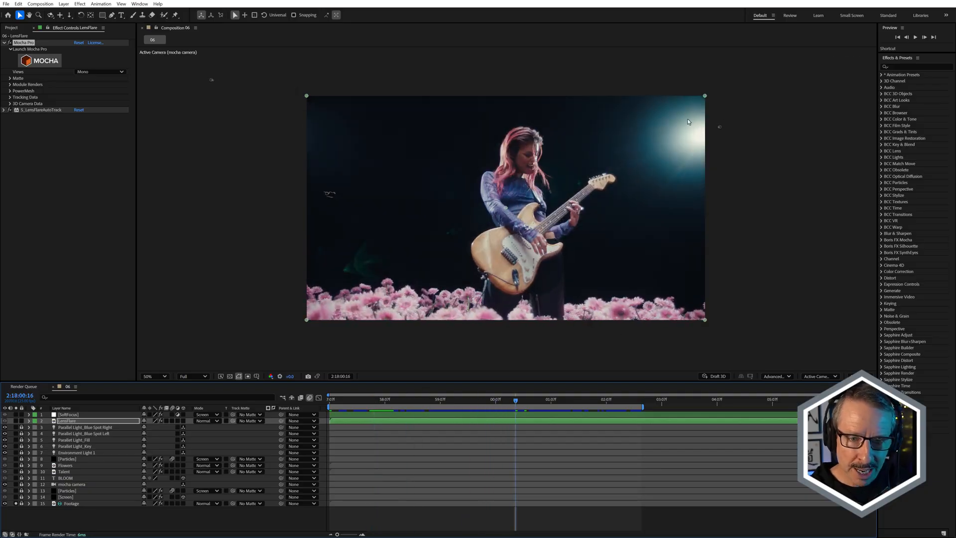
left_click_drag(433, 401, 331, 402)
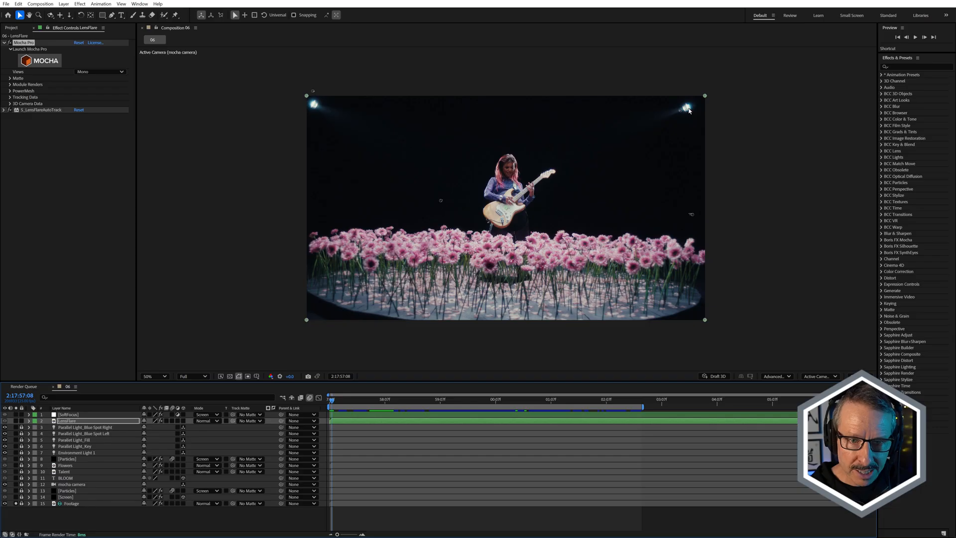
left_click_drag(350, 405, 491, 423)
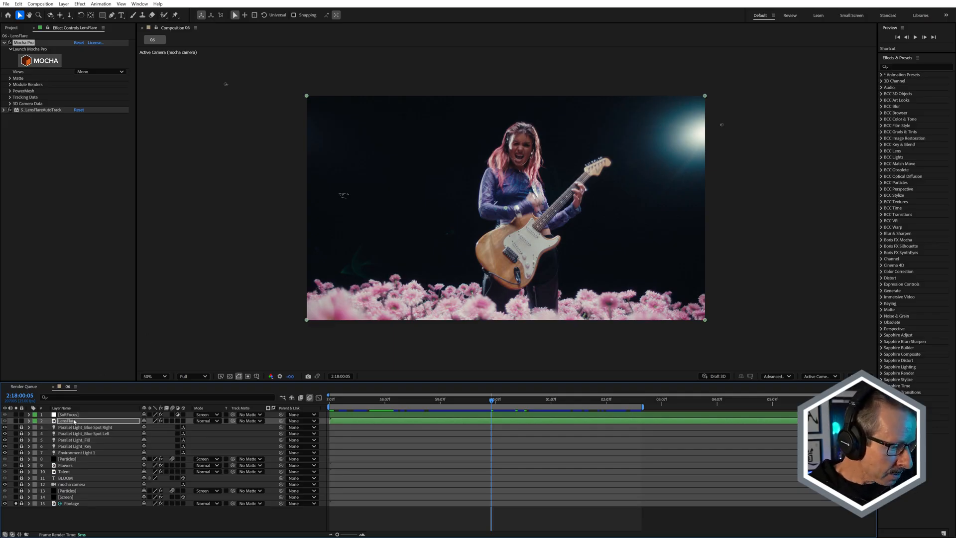
Look over the S_LensFlareAutoTrack parameters on the LensFlare layer.
left_click(4, 44)
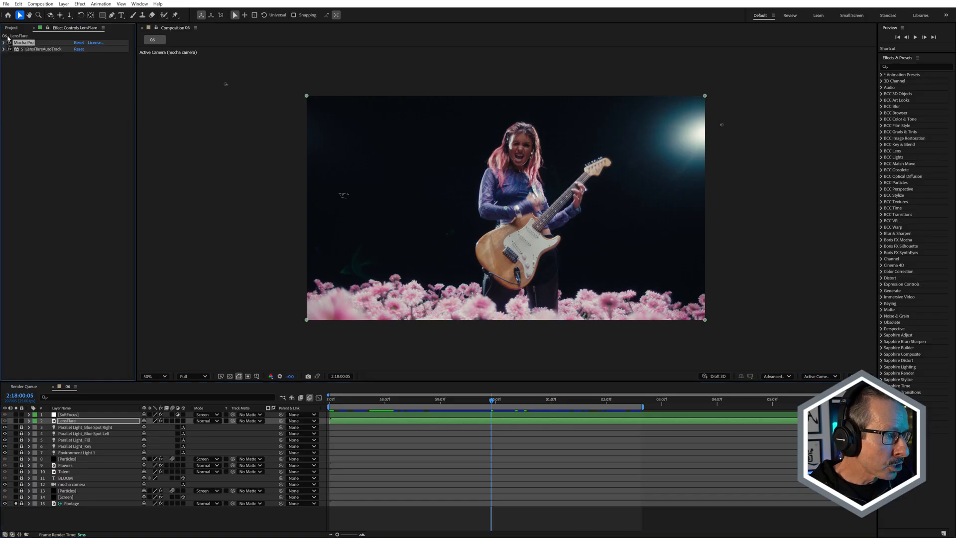
left_click(4, 49)
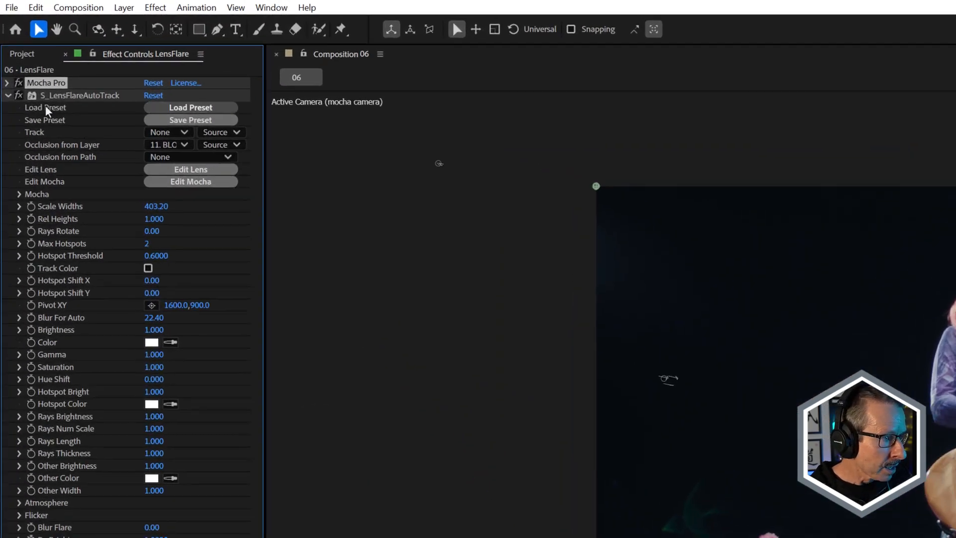
left_click(9, 99)
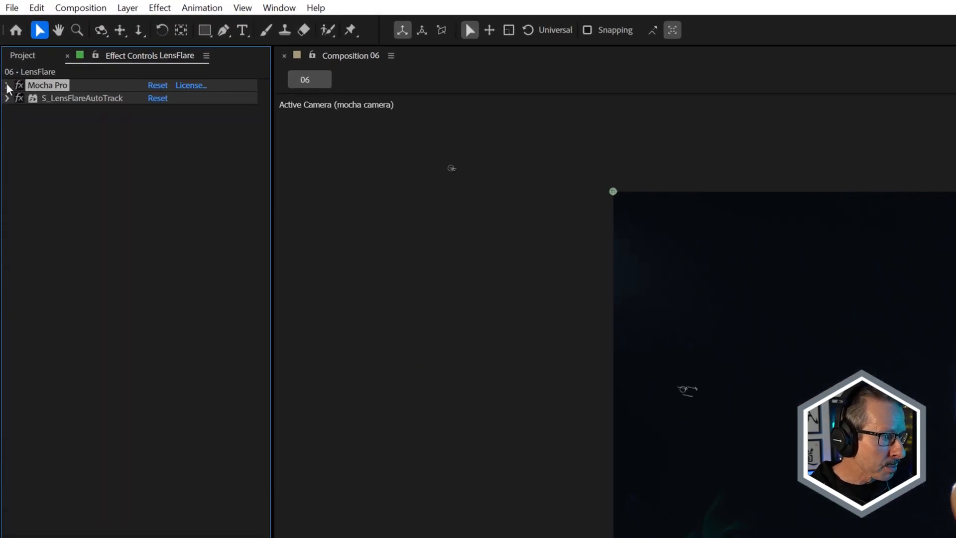
Launch Mocha Pro from the LensFlare layer and check Layer 2's tracked mask over the flowers at other frames.
left_click(7, 85)
left_click(92, 125)
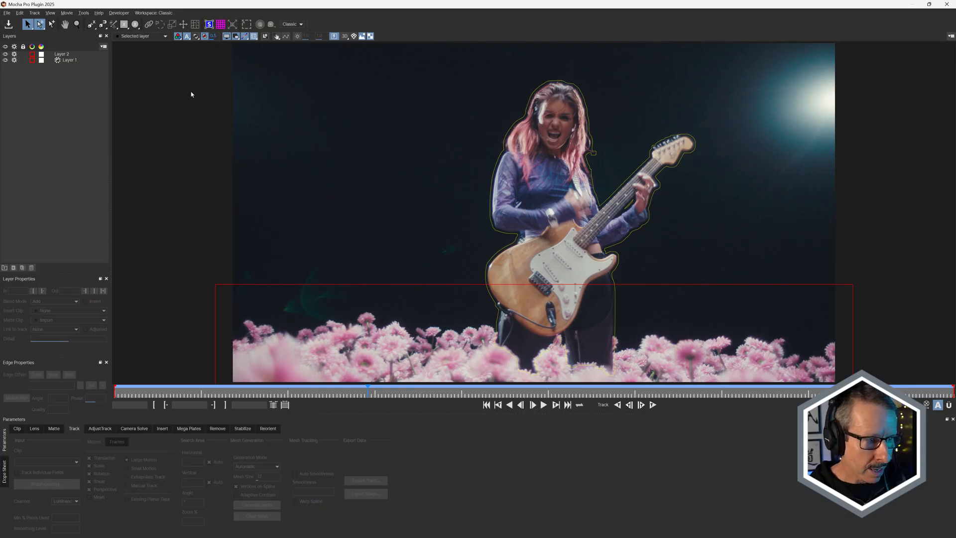
left_click(69, 55)
scroll(376, 214, "down", 3)
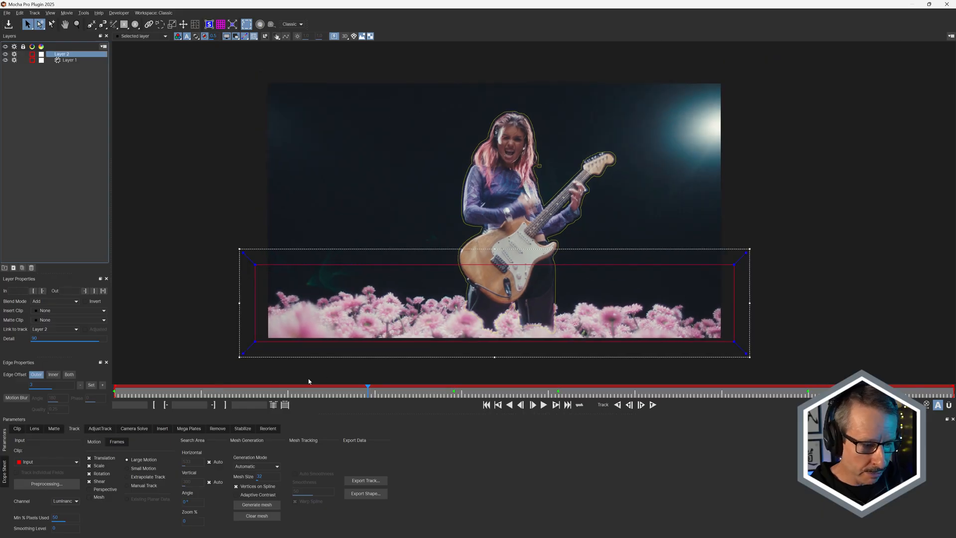
left_click_drag(253, 393, 147, 403)
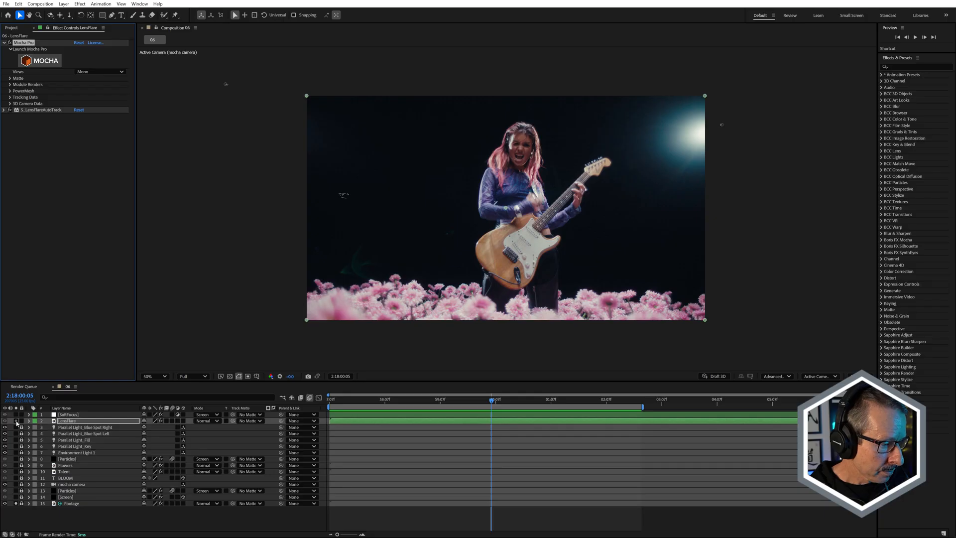
Solo the LensFlare layer, disable S_LensFlareAutoTrack, and inspect the Mocha matte over the transparency grid at other frames.
left_click(16, 420)
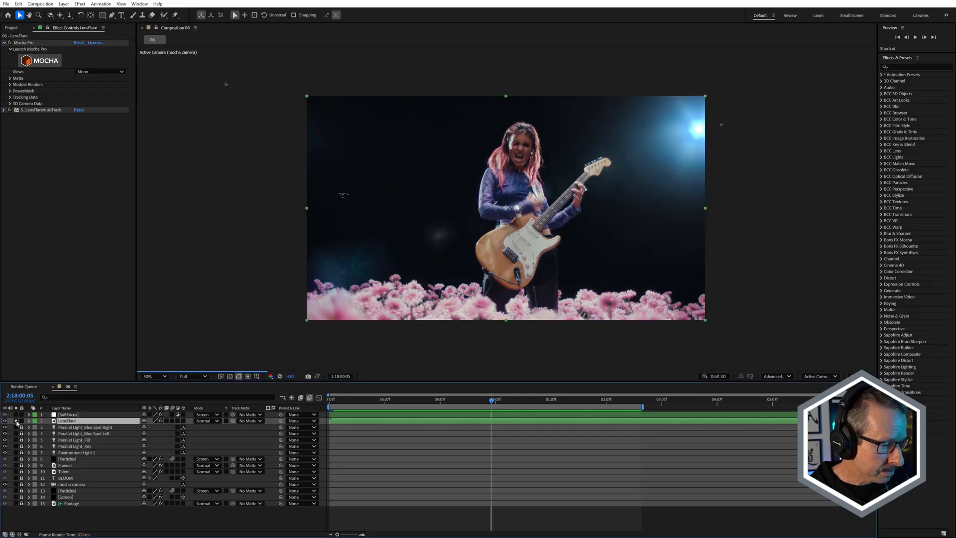
left_click(10, 110)
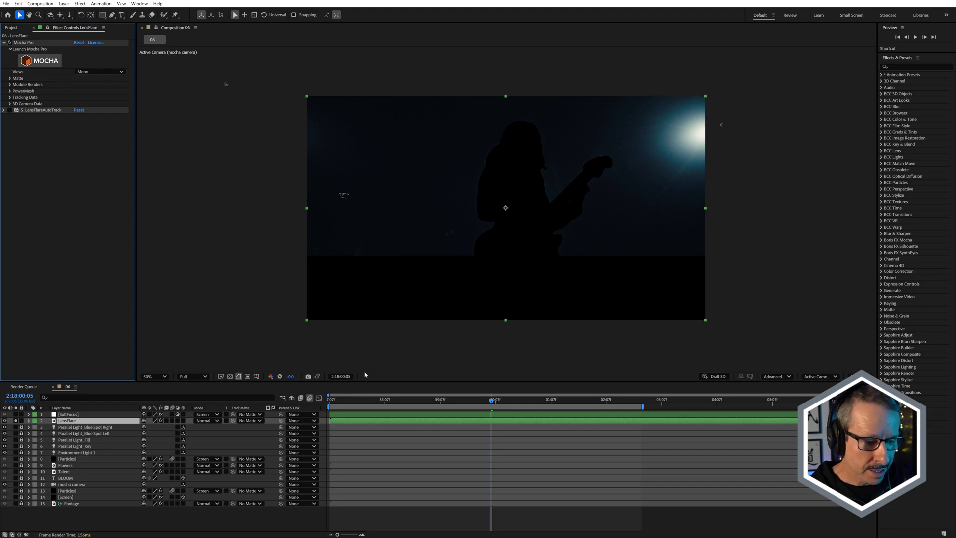
left_click(229, 376)
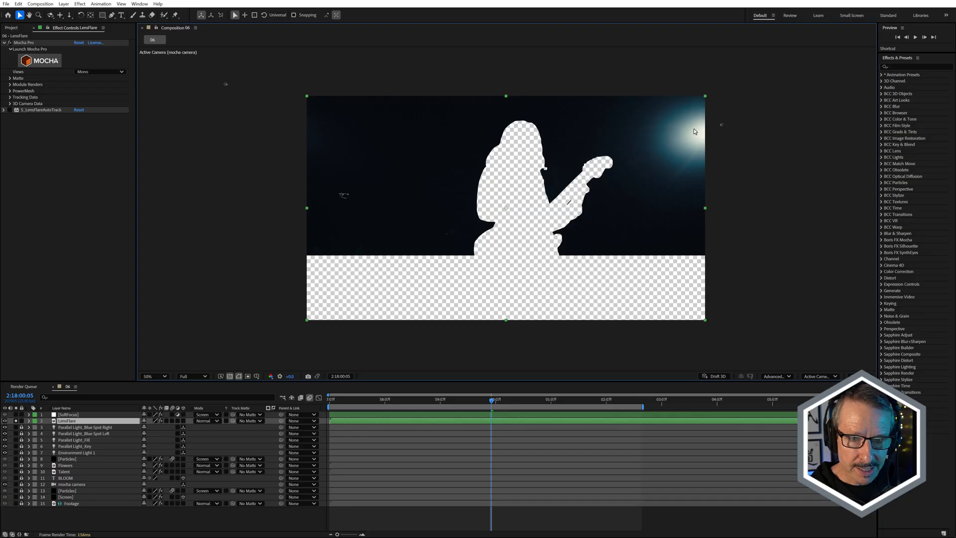
left_click_drag(402, 402, 332, 431)
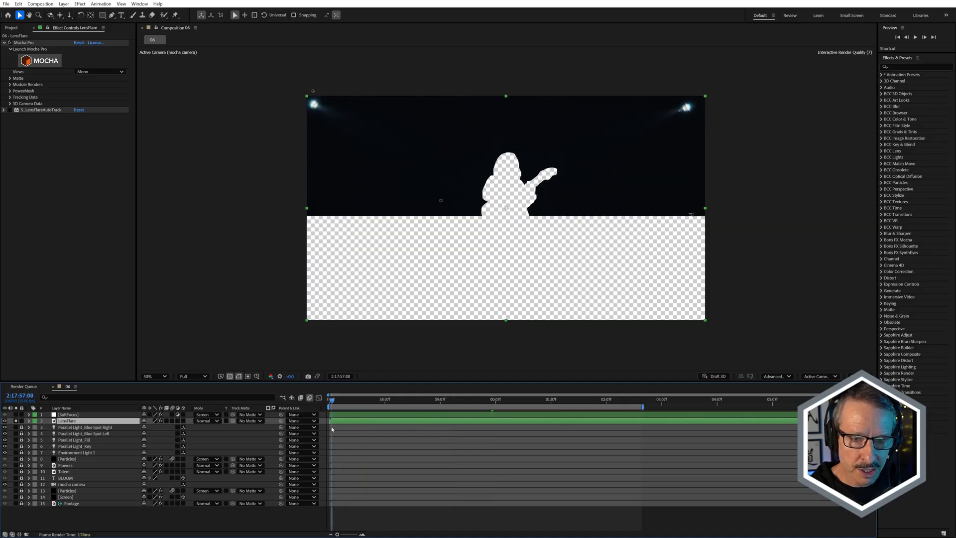
Re-enable S_LensFlareAutoTrack, expand its parameters, hide the transparency grid, and preview the isolated flares at 2:17:57:15.
left_click(10, 110)
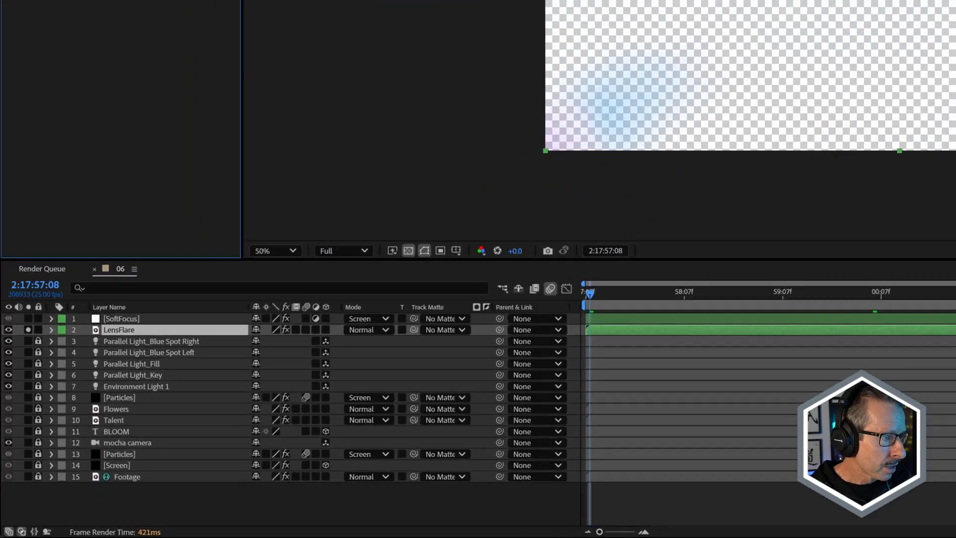
left_click(4, 110)
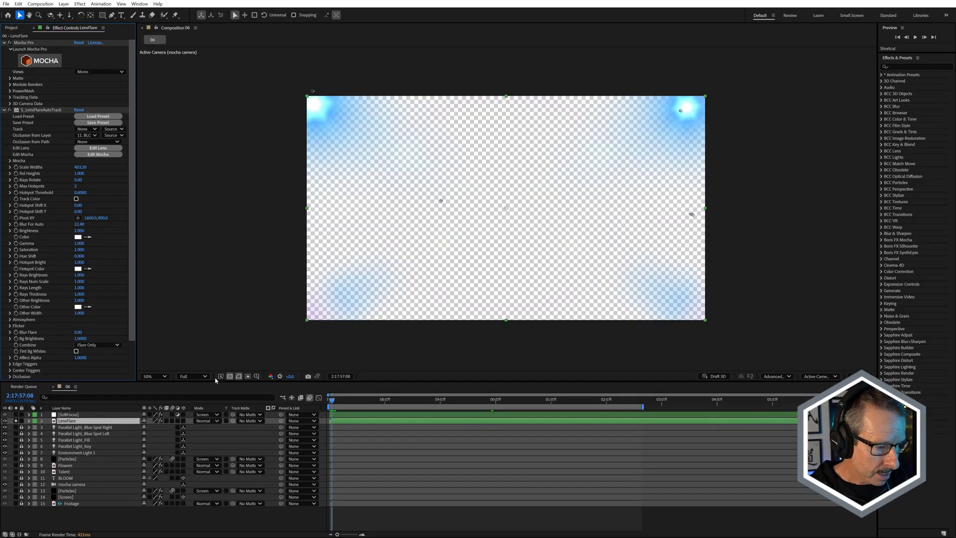
left_click(265, 359)
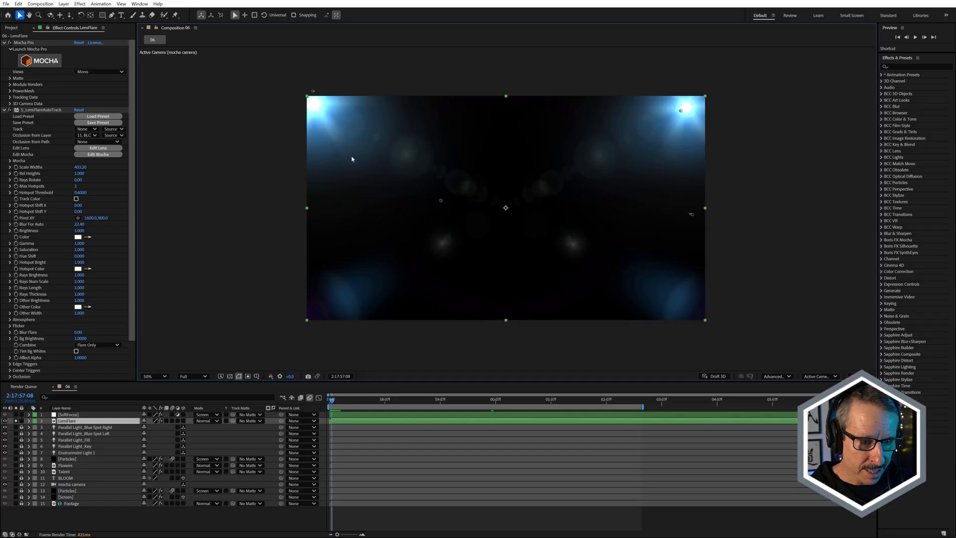
mouse_move(344, 396)
left_mouse_down()
mouse_move(443, 403)
mouse_move(353, 402)
mouse_move(325, 408)
mouse_move(353, 411)
mouse_move(319, 413)
mouse_move(358, 401)
mouse_move(426, 409)
mouse_move(330, 411)
mouse_move(359, 412)
mouse_move(347, 412)
left_mouse_up()
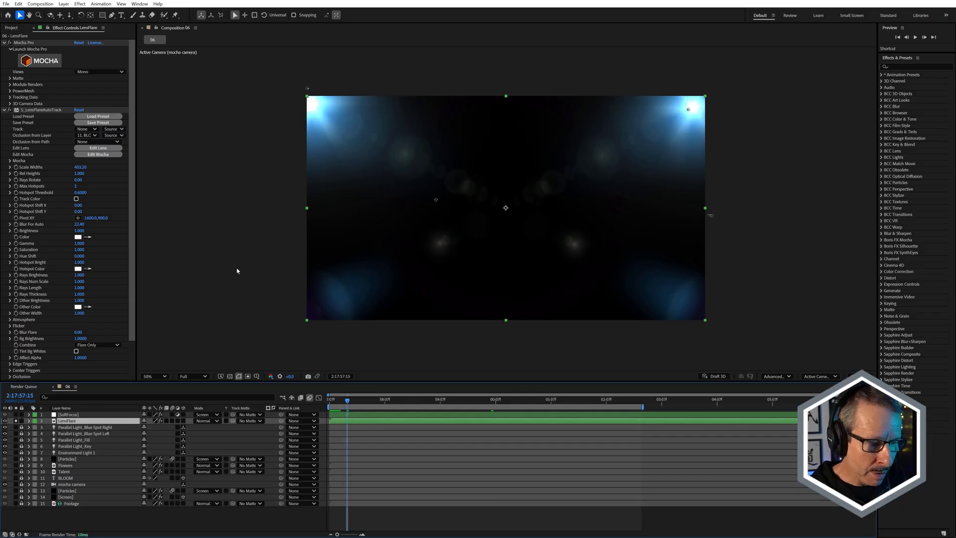
Expand the Occlusion group of S_LensFlareAutoTrack and review its settings.
scroll(52, 293, "down", 3)
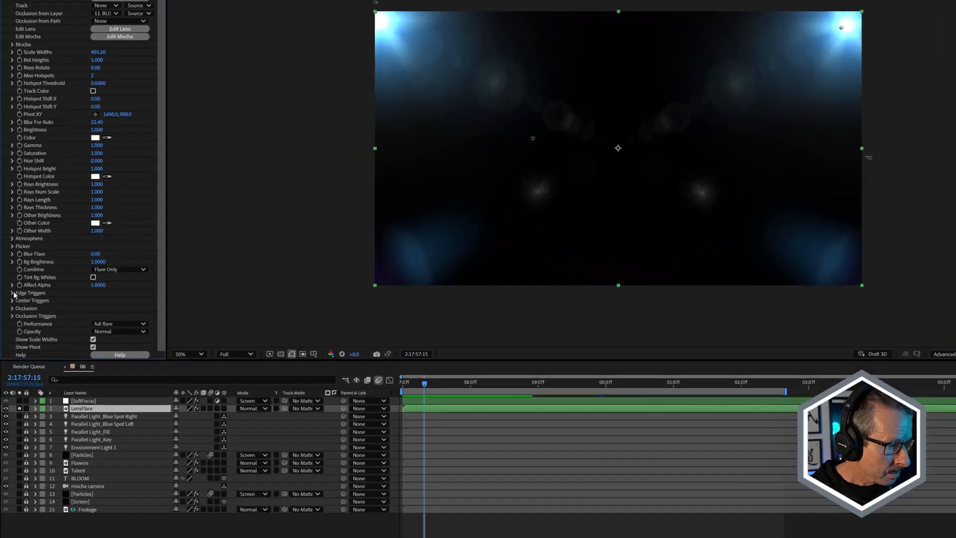
left_click(9, 339)
scroll(9, 339, "down", 1)
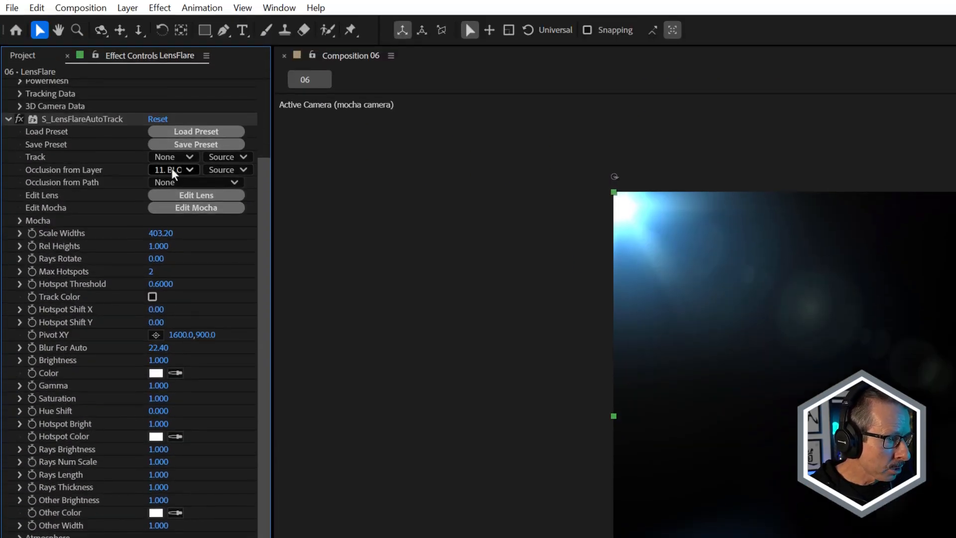
left_click(174, 169)
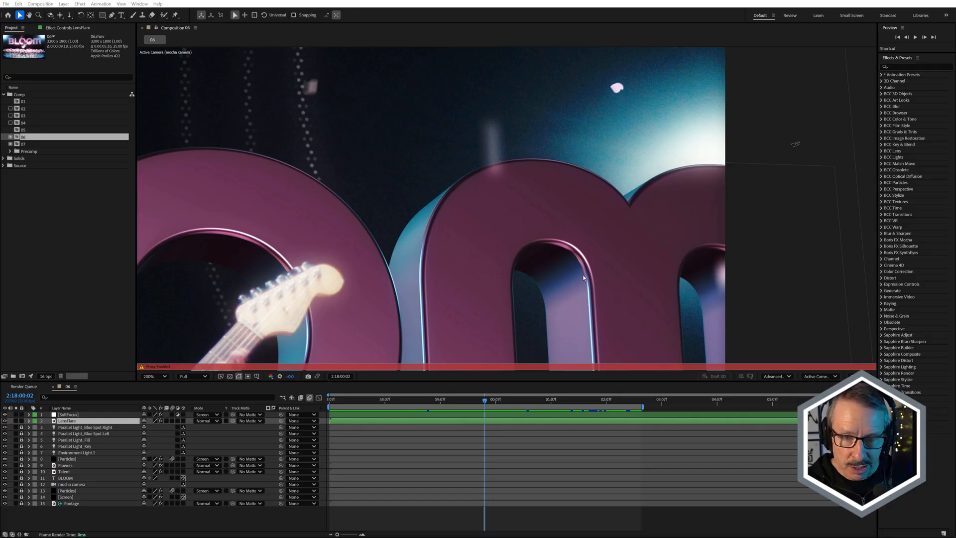
Examine the lens flare behind the BLOOM text in the full composite at 2:18:00:11, at different magnifications.
left_click_drag(485, 404, 504, 404)
scroll(466, 189, "down", 4)
scroll(372, 213, "up", 4)
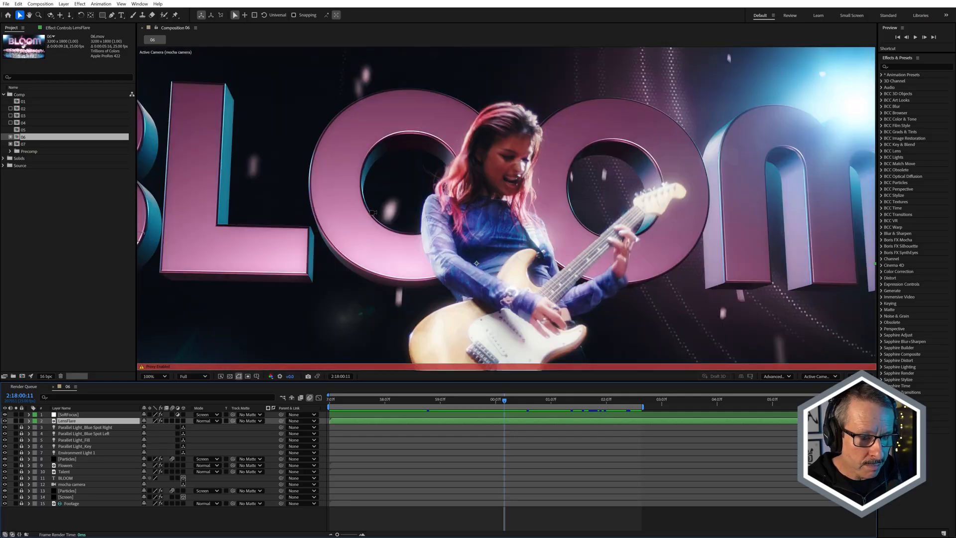
Review the SoftFocus layer's S_SoftFocus and S_UltraGlow settings, and re-enable S_SoftFocus alone to judge its effect on the composite.
left_click(68, 415)
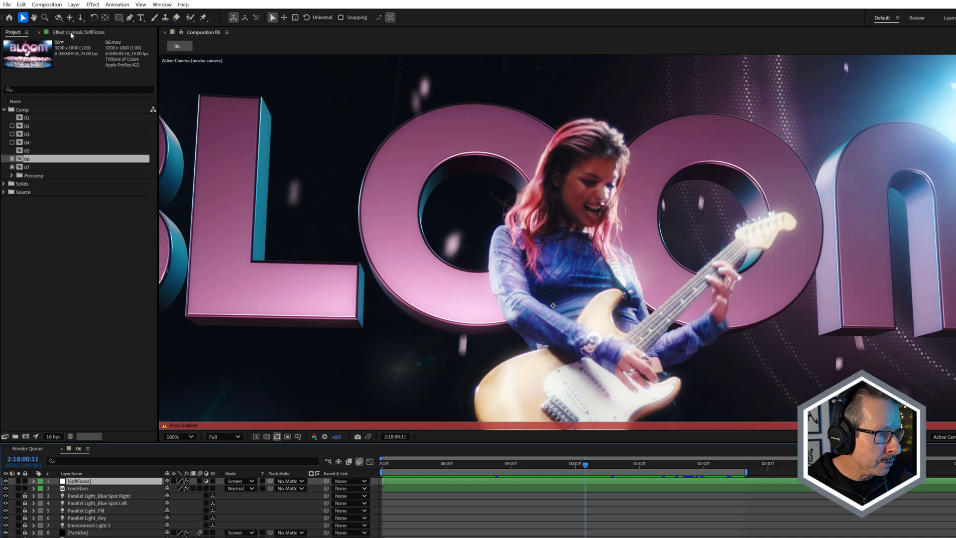
left_click(61, 28)
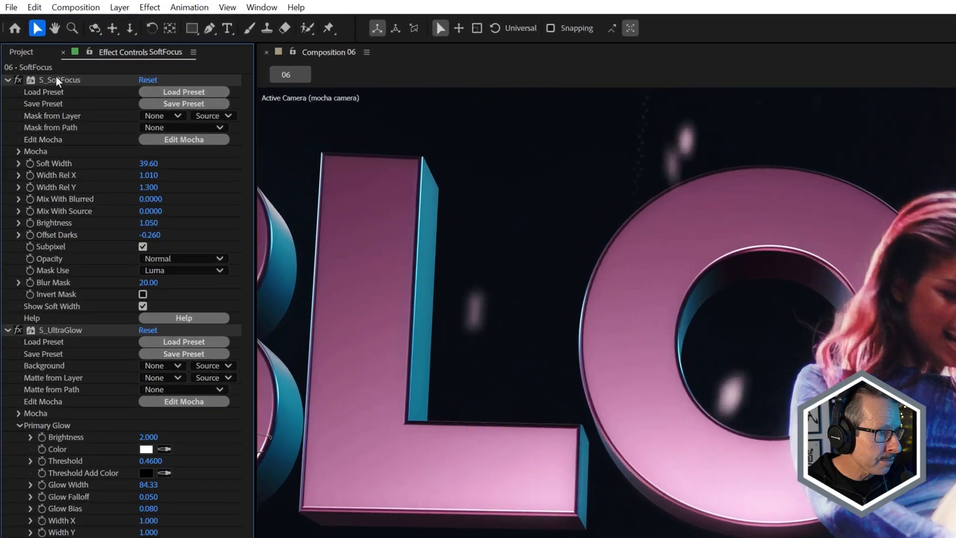
left_click(4, 43)
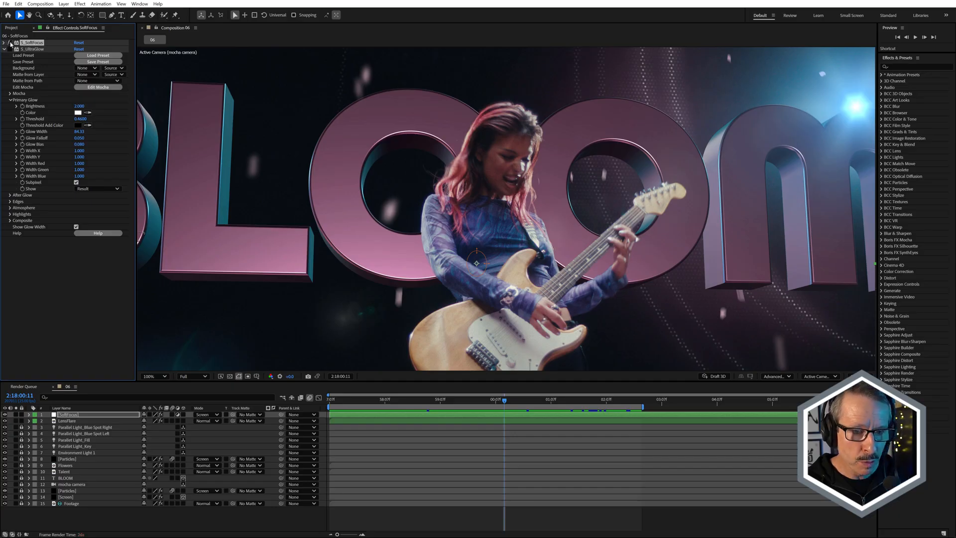
left_click(9, 42)
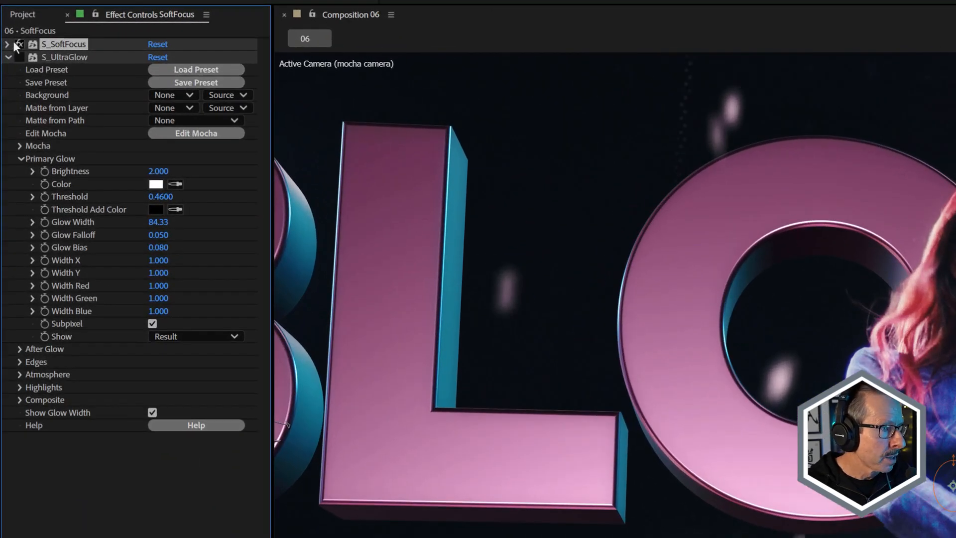
left_click(7, 44)
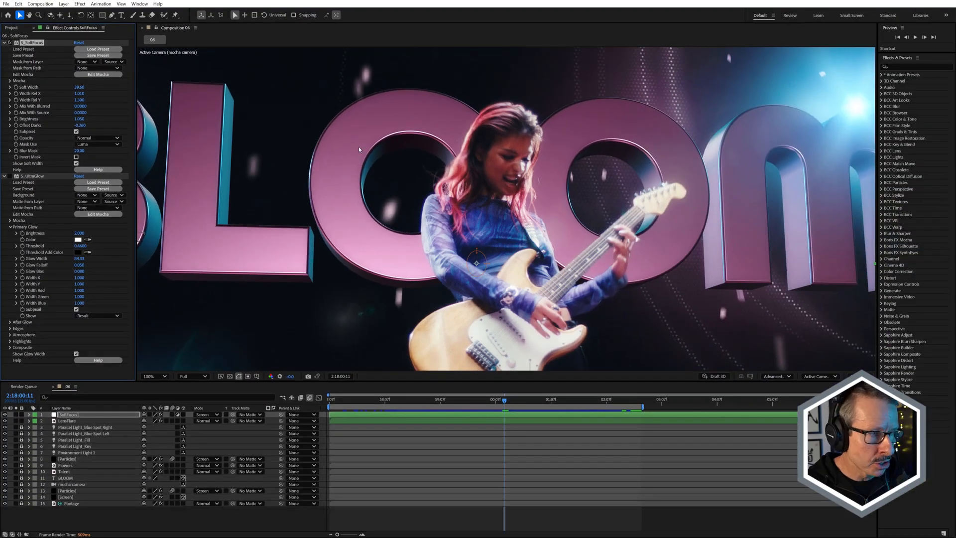
left_click(4, 44)
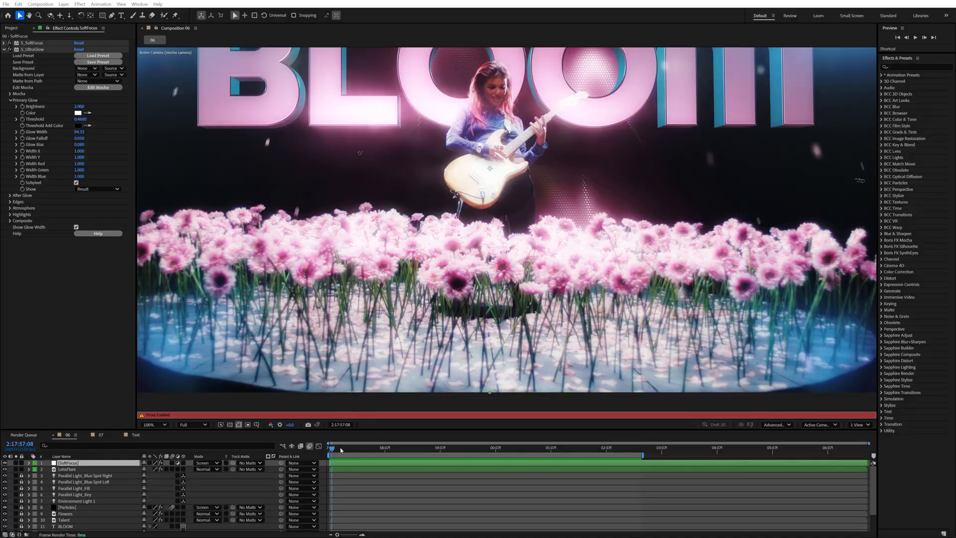
Return from the Text precomp to composition 07, enable S_RackDefocus on the Text layer, and inspect the letter edges up close.
mouse_move(341, 449)
left_mouse_down()
mouse_move(500, 438)
mouse_move(353, 438)
left_mouse_up()
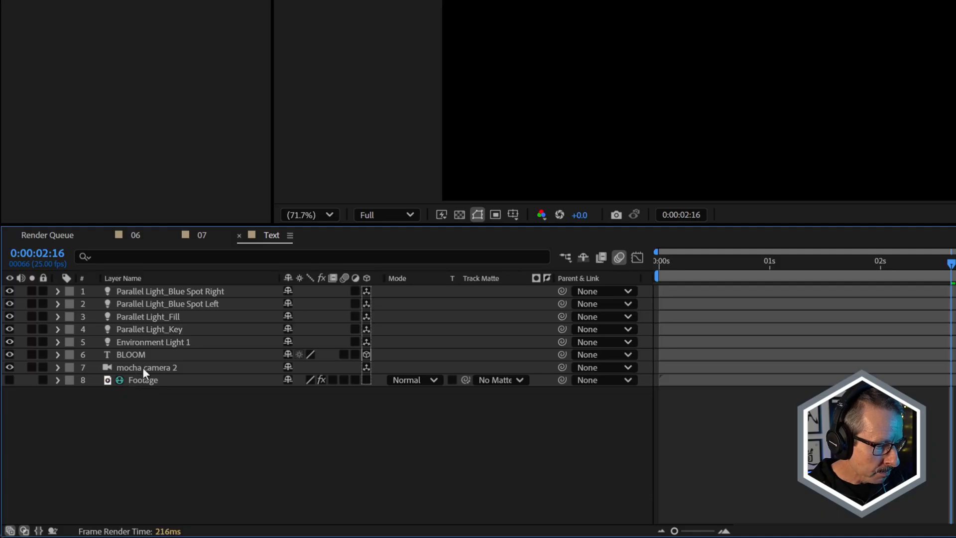
left_click(187, 234)
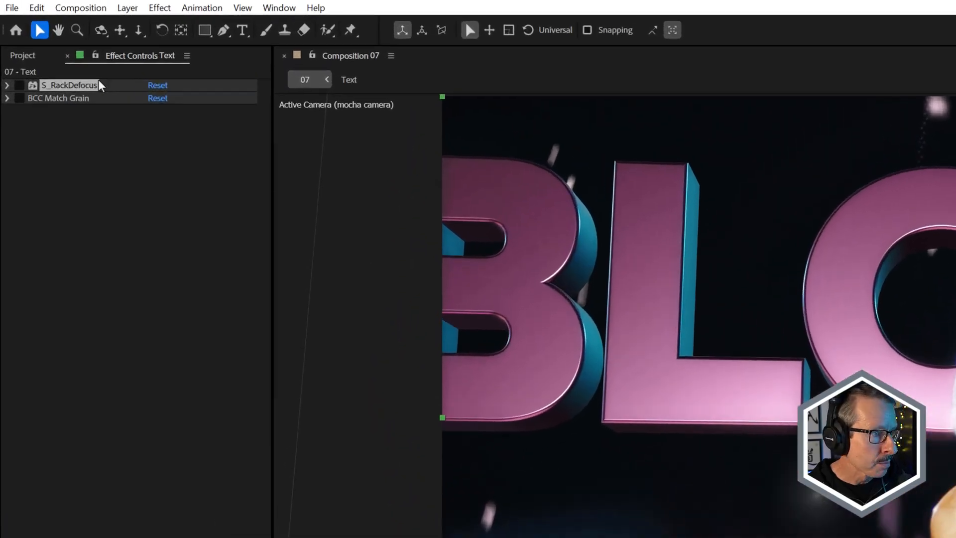
left_click(20, 86)
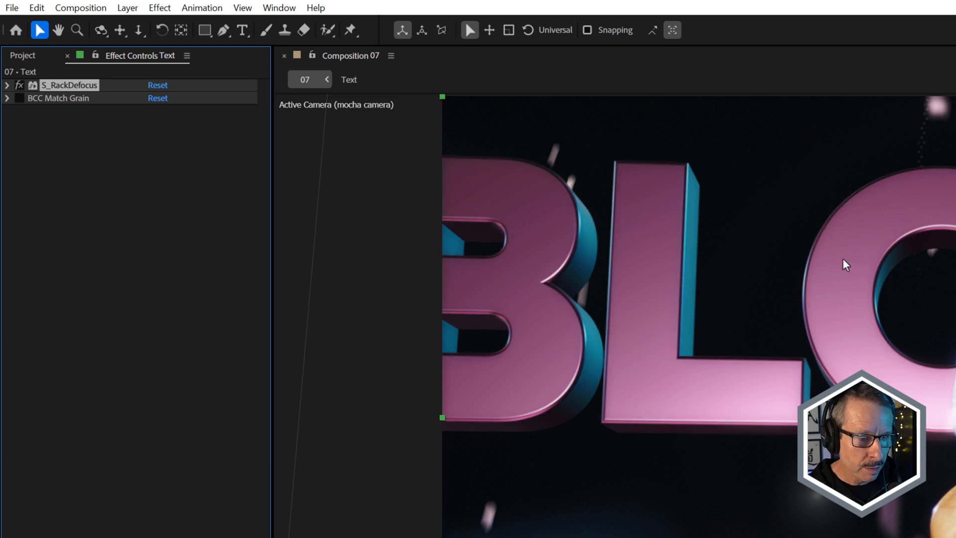
scroll(809, 274, "up", 3)
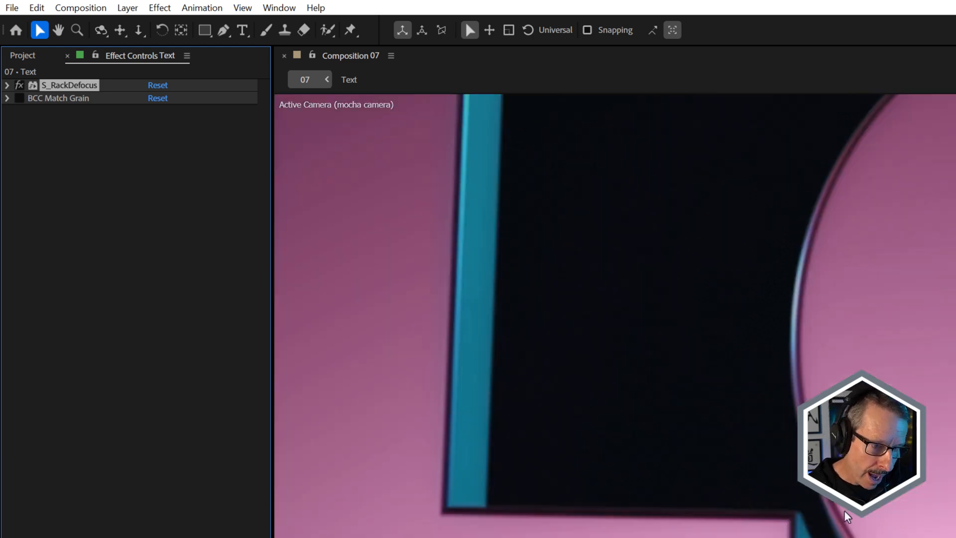
scroll(846, 494, "down", 1)
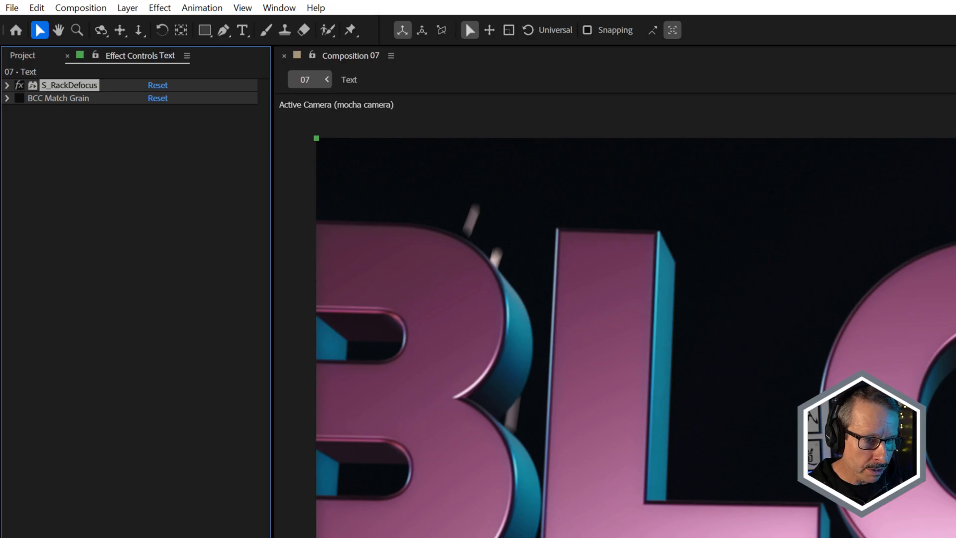
scroll(842, 453, "down", 1)
Enable BCC Match Grain on the Text layer and inspect the grain on the letters up close.
left_click(78, 99)
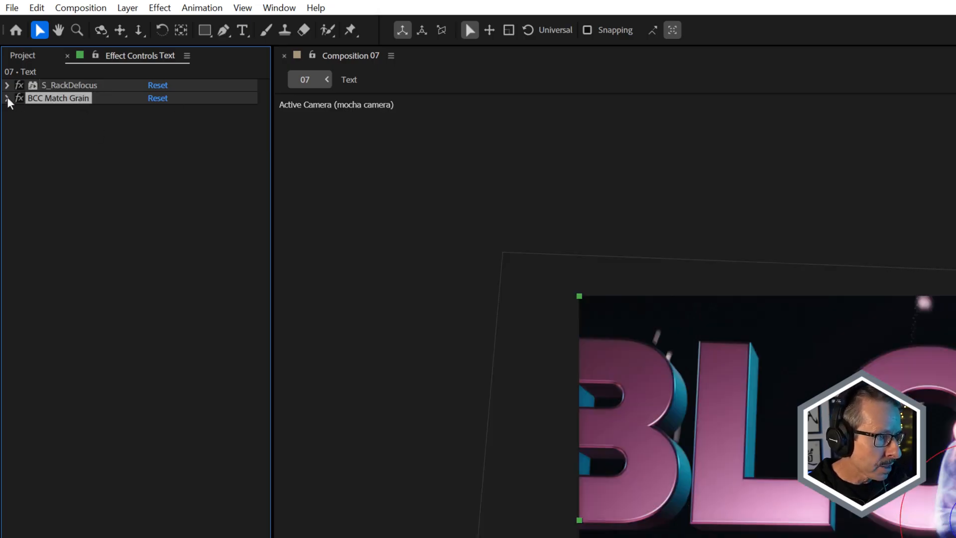
scroll(866, 352, "up", 4)
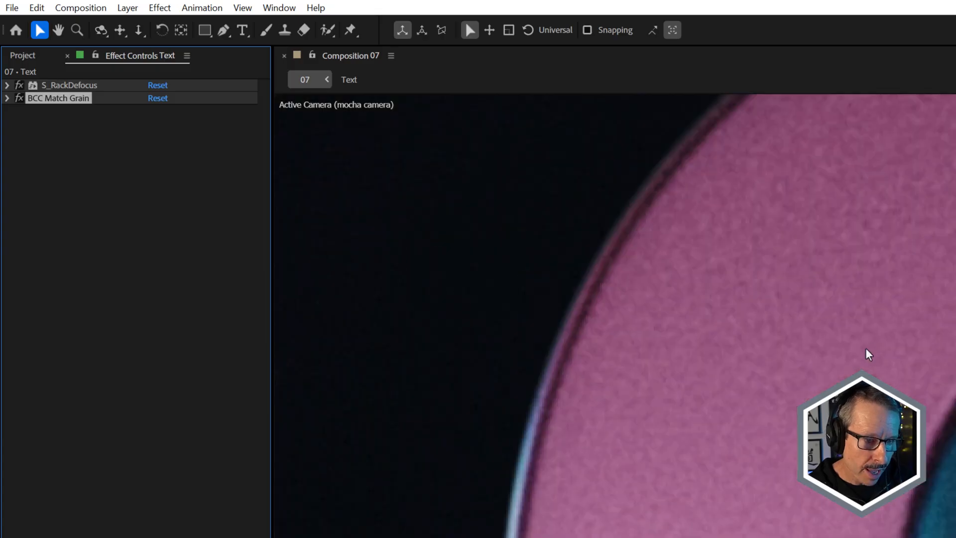
scroll(866, 352, "down", 3)
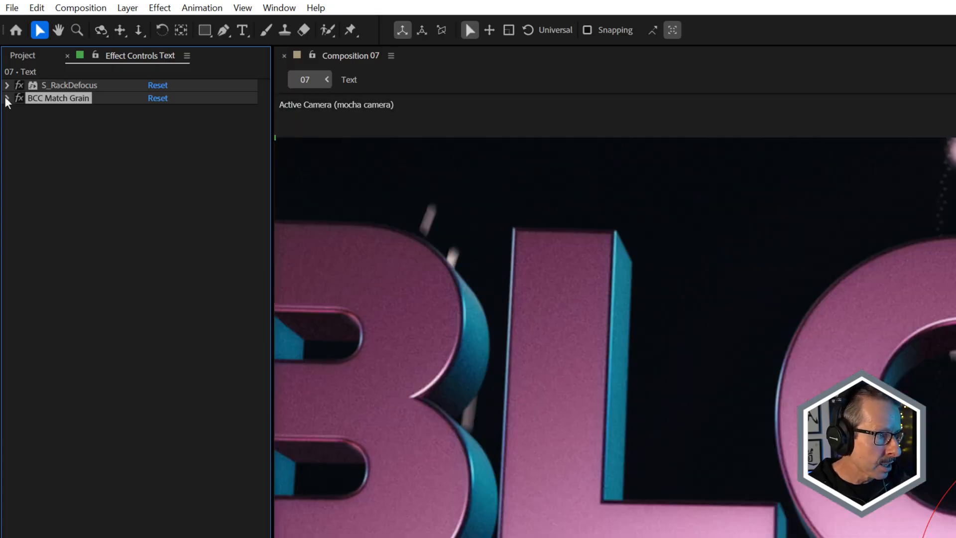
Expand BCC Match Grain and its Sample Controls, and choose the source for the grain sample.
left_click(7, 99)
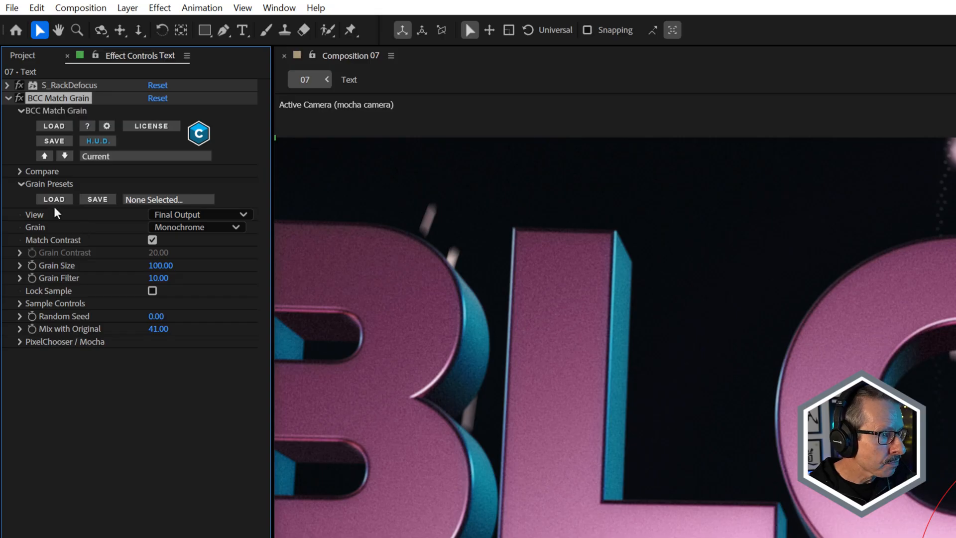
left_click(20, 304)
left_click(171, 317)
left_click(189, 498)
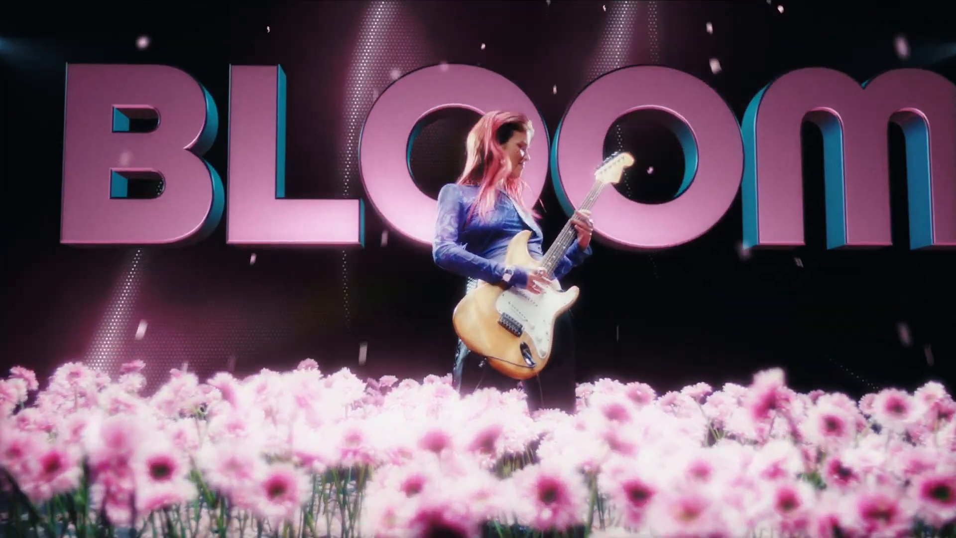